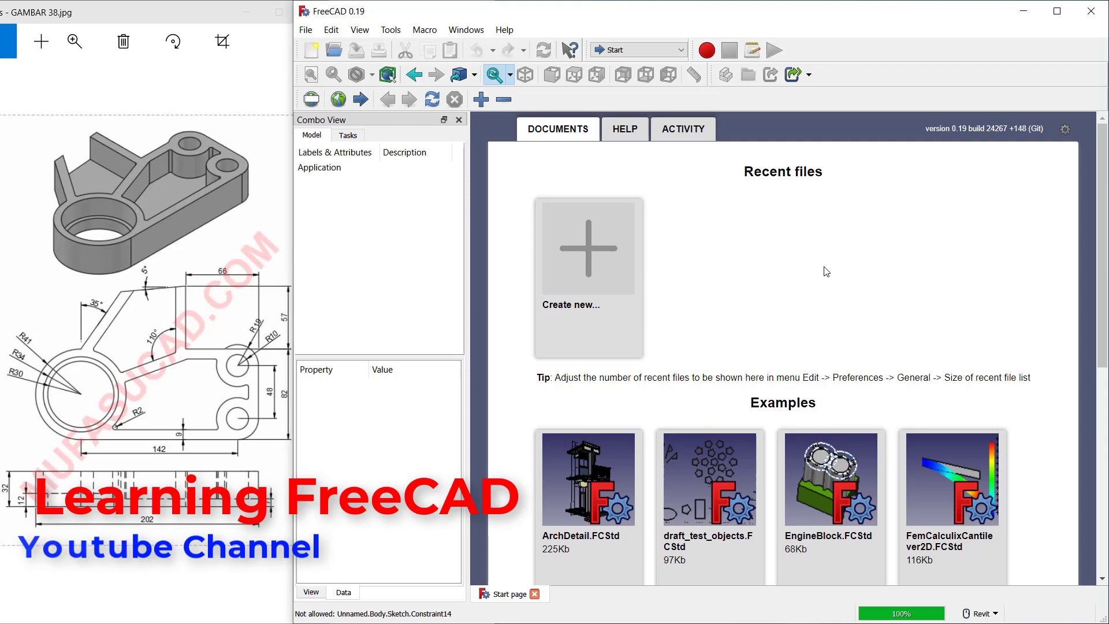
# - Create a new empty FreeCAD document from the Start page
pyautogui.click(589, 252)
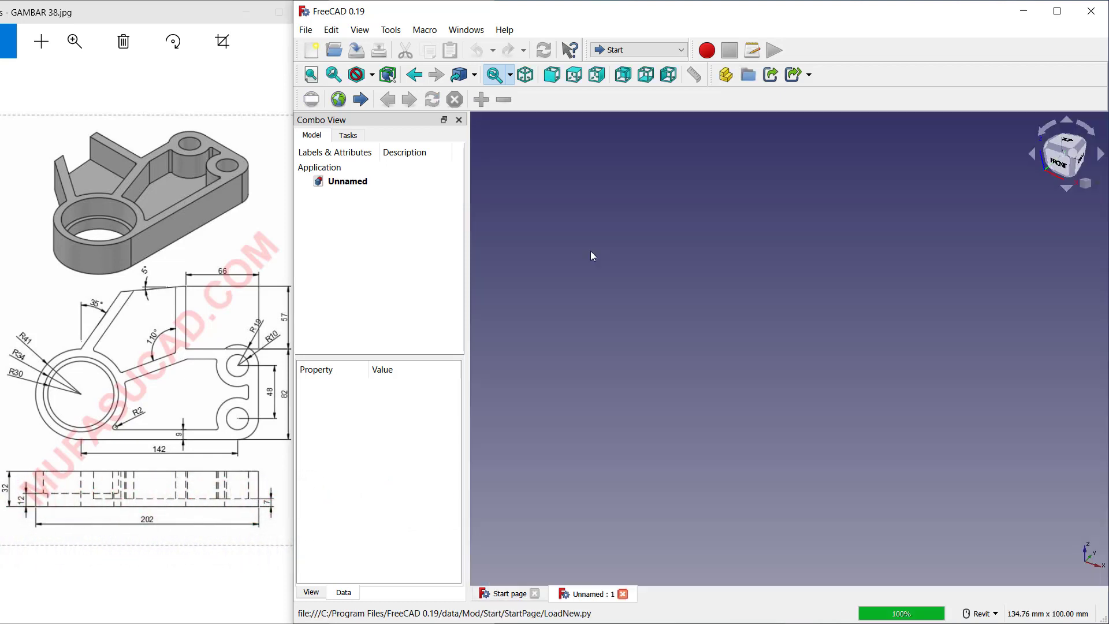
# - Switch to Part Design, create a body, and open a new sketch on XY_Plane
pyautogui.click(643, 57)
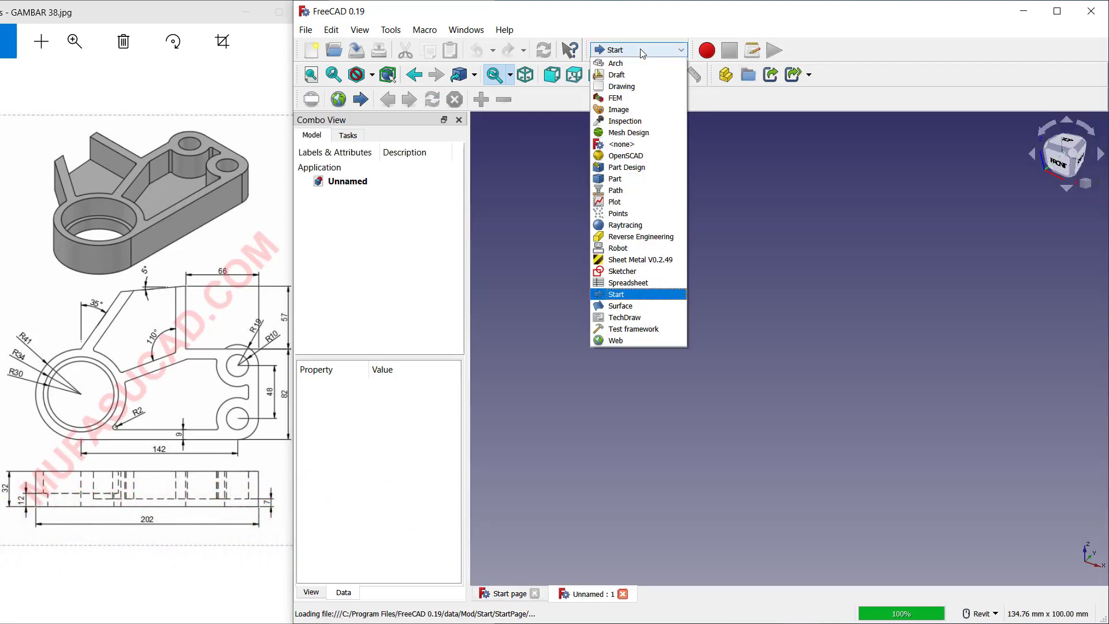
pyautogui.click(630, 166)
pyautogui.click(334, 182)
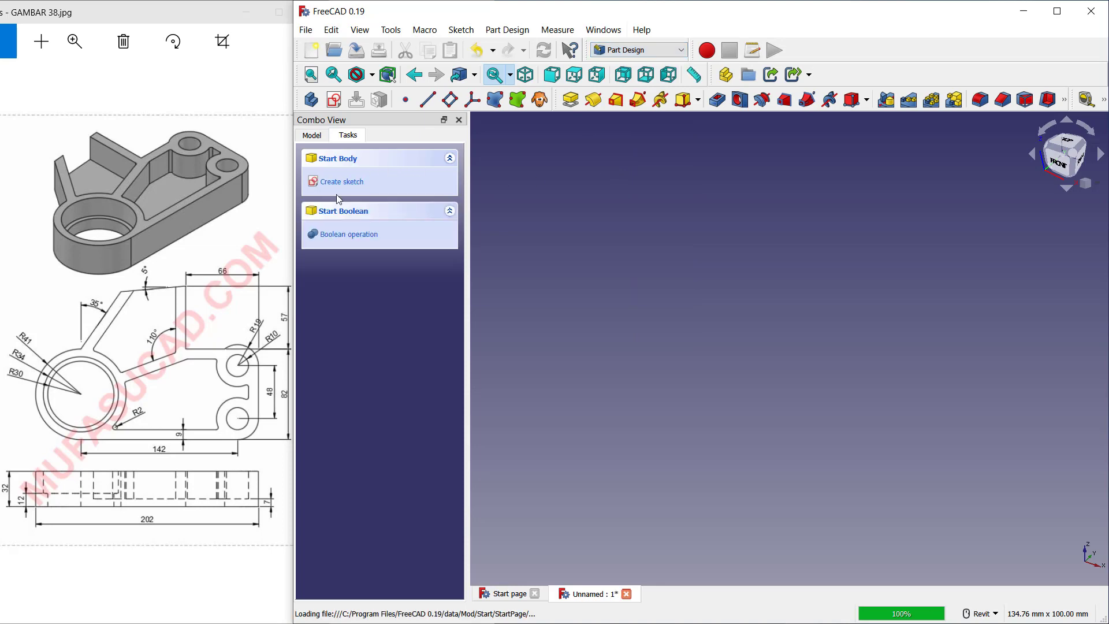
pyautogui.click(335, 182)
pyautogui.click(356, 223)
pyautogui.click(372, 167)
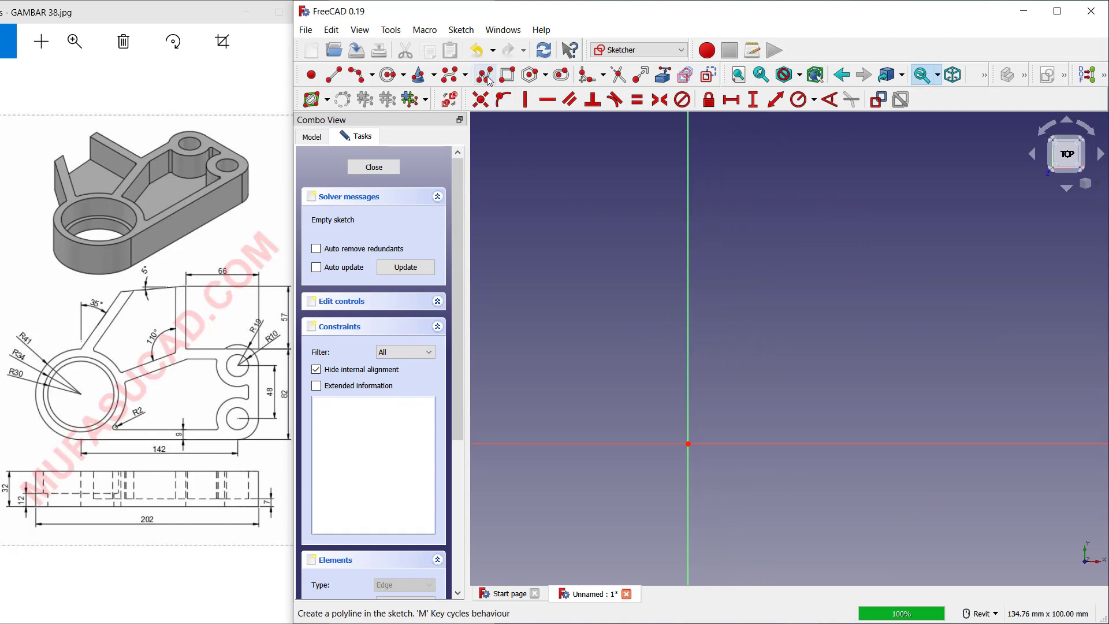
# - Draw a closed stepped polyline outline starting and ending at the sketch origin
pyautogui.click(481, 100)
pyautogui.click(688, 444)
pyautogui.click(688, 303)
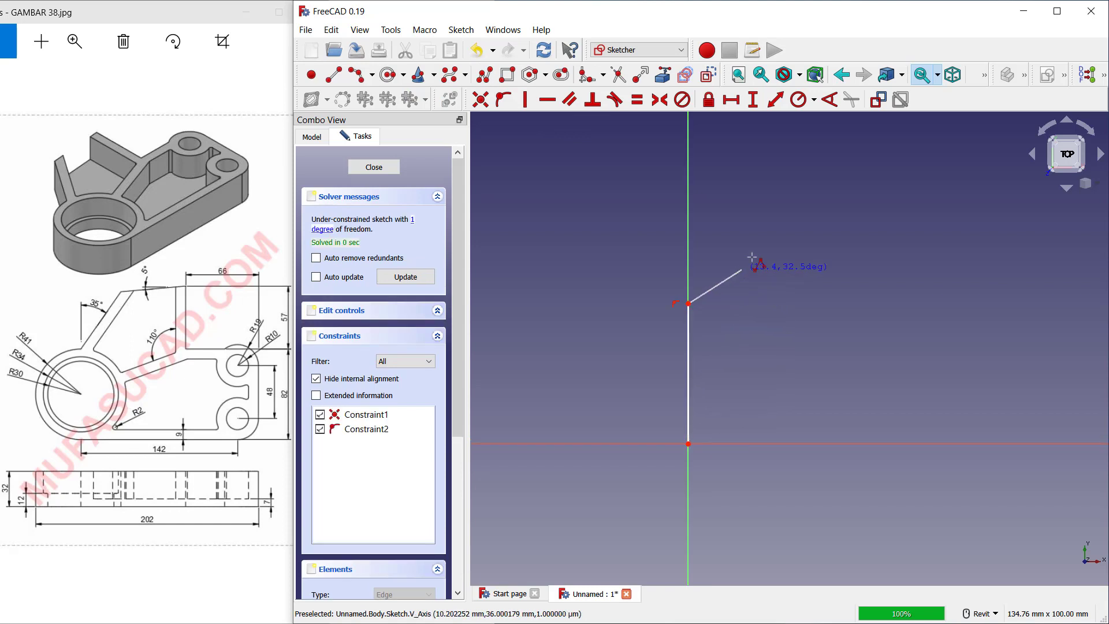
pyautogui.click(796, 168)
pyautogui.click(866, 169)
pyautogui.click(859, 303)
pyautogui.click(950, 304)
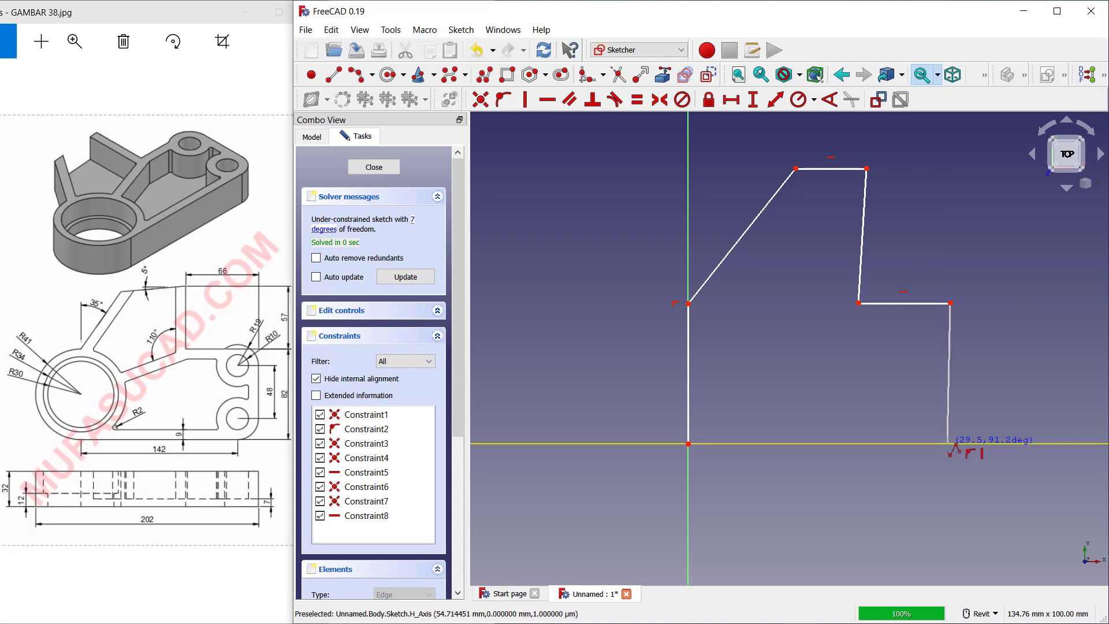
pyautogui.click(950, 444)
pyautogui.click(688, 444)
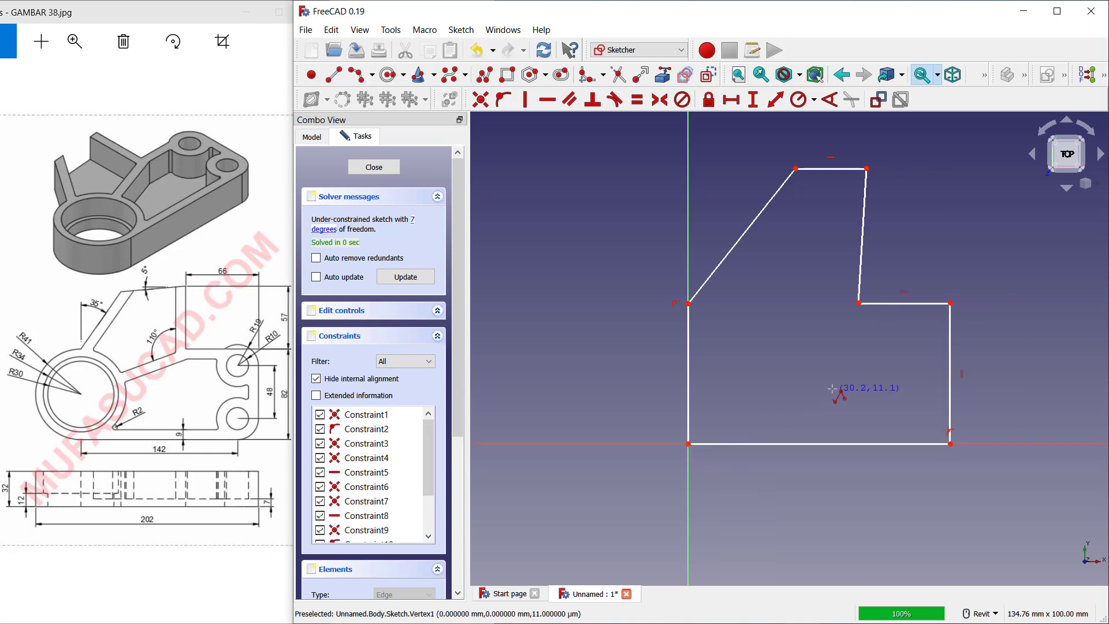
# - Make the slightly slanted inner step edge vertical
pyautogui.click(525, 99)
pyautogui.click(863, 235)
pyautogui.moveTo(801, 246); pyautogui.dragTo(737, 236, button='middle')
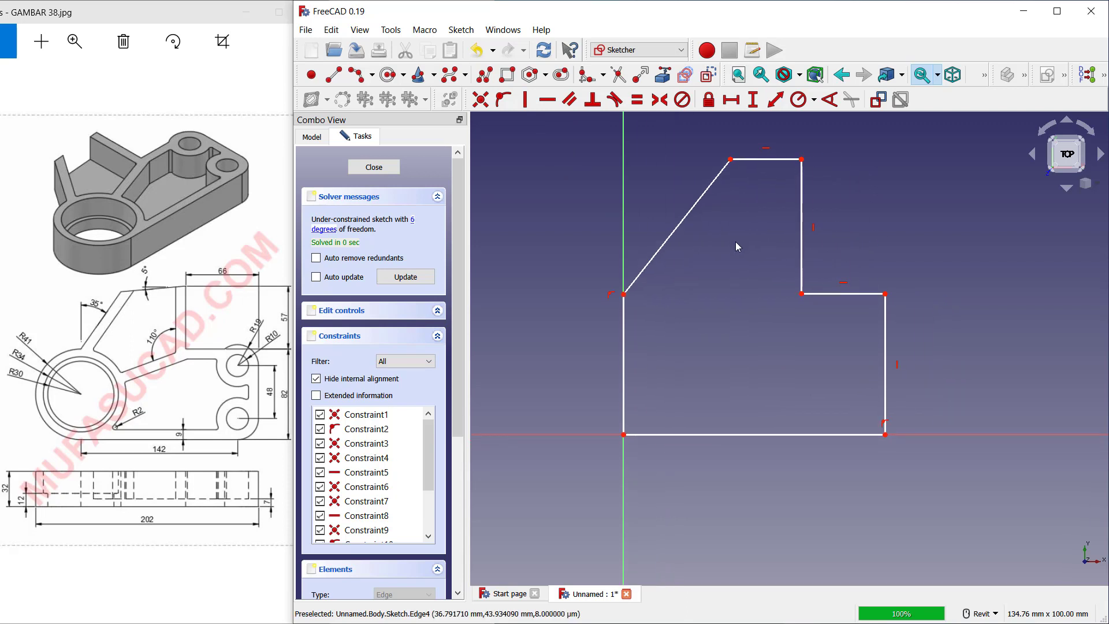
# - Fillet the corner between the bottom and right edges and constrain its radius to 19 mm
pyautogui.click(588, 79)
pyautogui.click(870, 434)
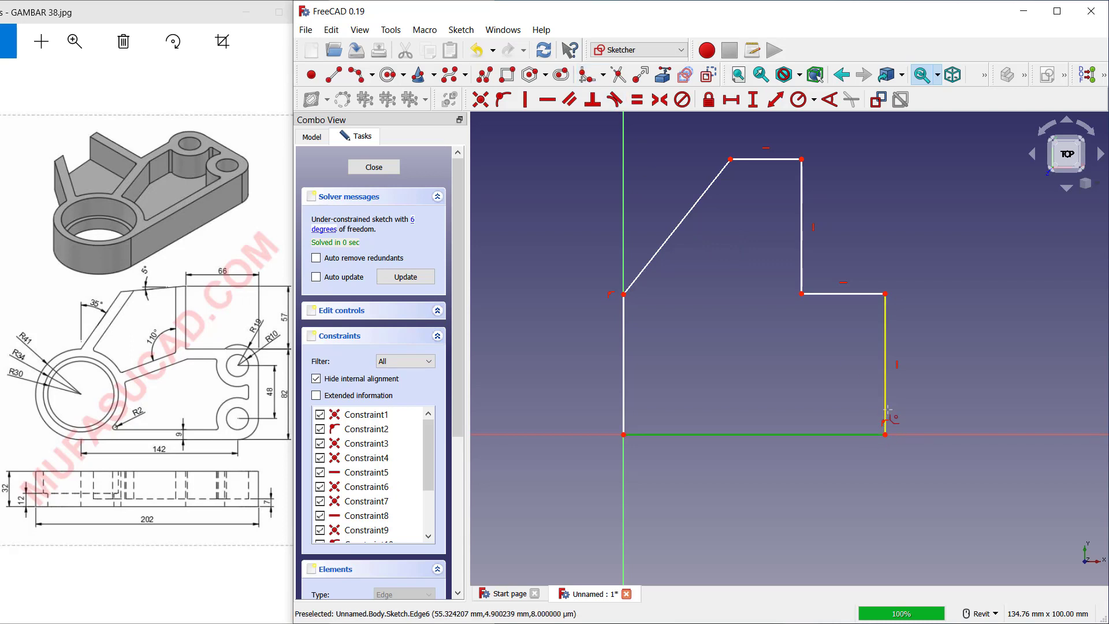
pyautogui.click(886, 405)
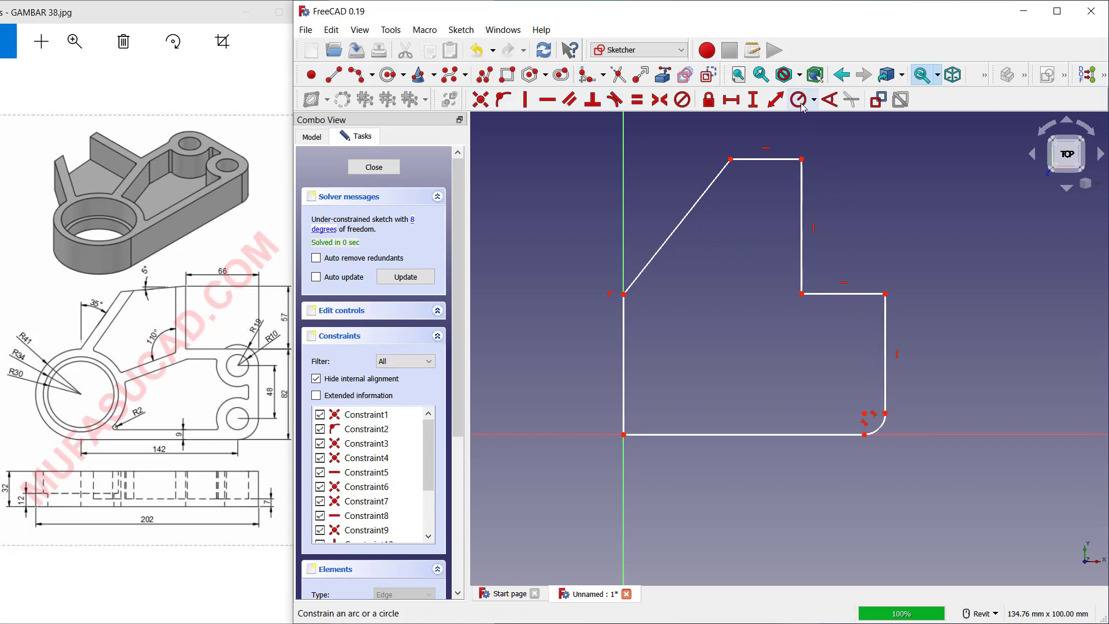
pyautogui.click(881, 430)
pyautogui.write('19')
pyautogui.press('Return')
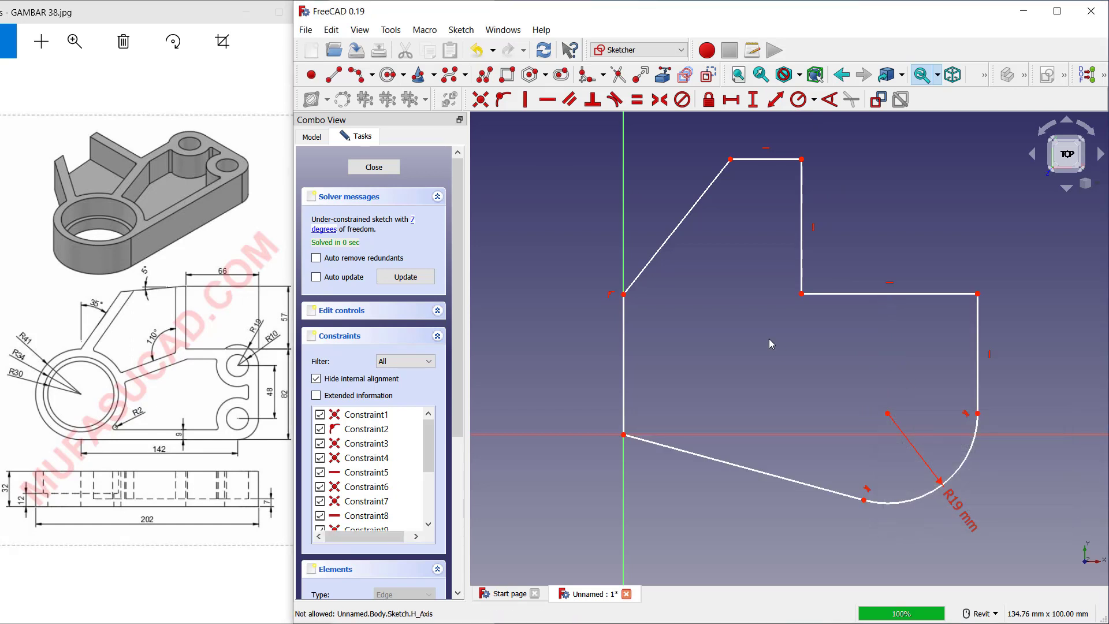
# - Make the bottom edge horizontal and fix the inner step corner 82 mm above the base
pyautogui.click(547, 99)
pyautogui.click(717, 455)
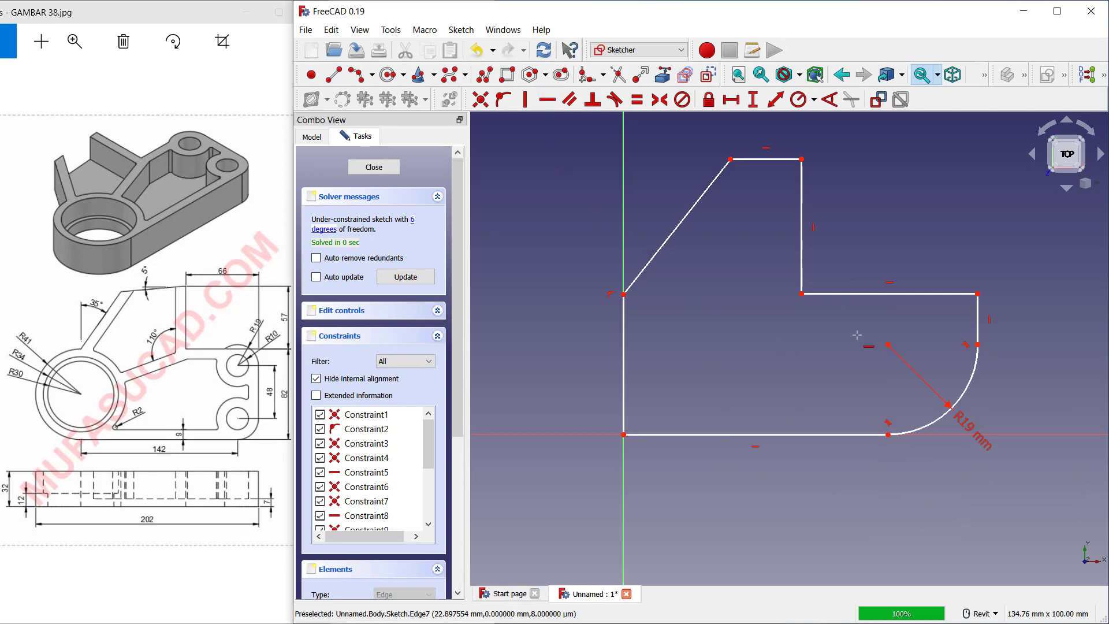
pyautogui.click(752, 100)
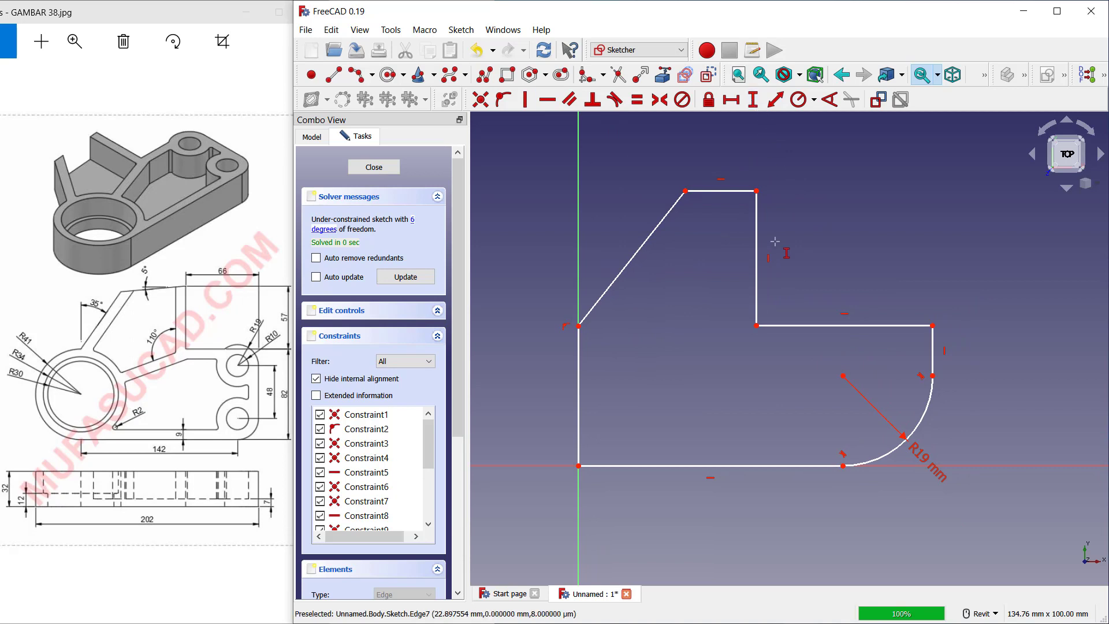
pyautogui.click(756, 326)
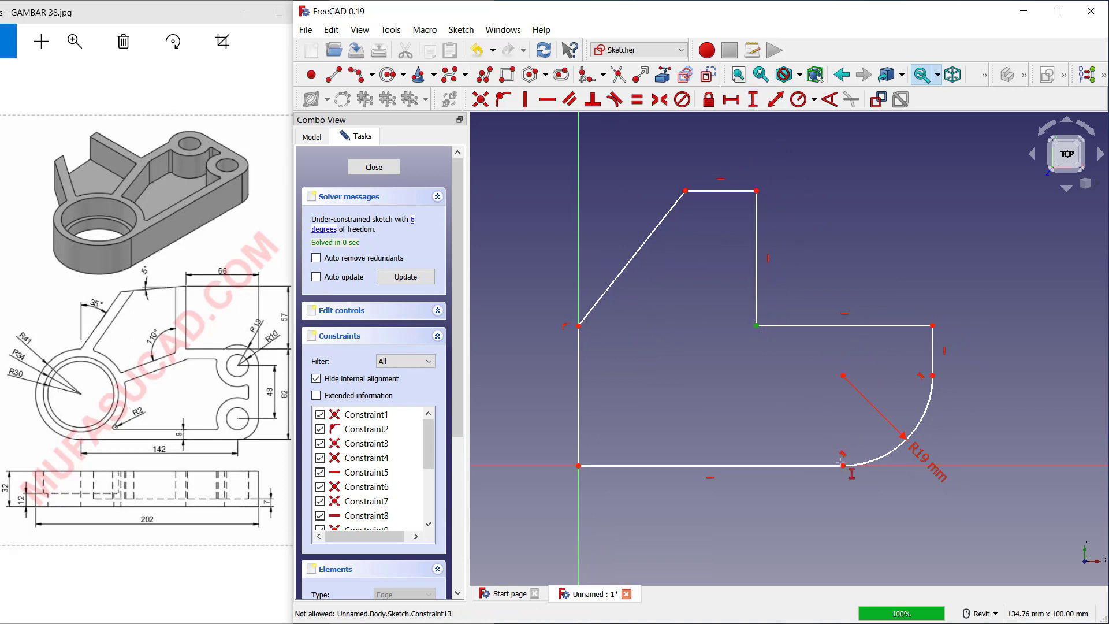
pyautogui.click(844, 466)
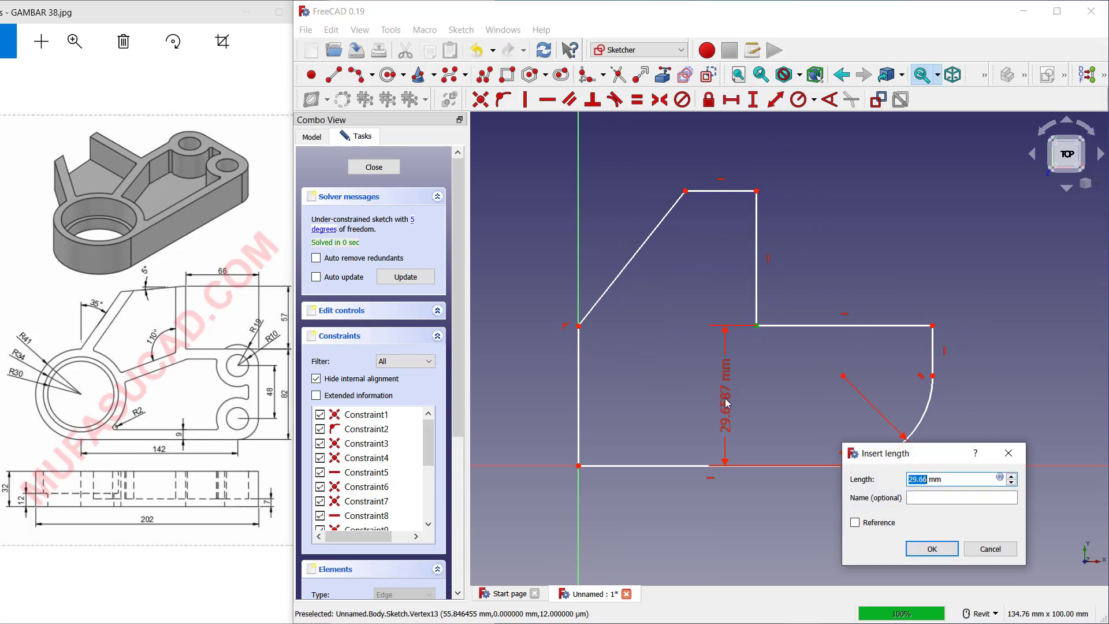
pyautogui.write('8')
pyautogui.press('Return')
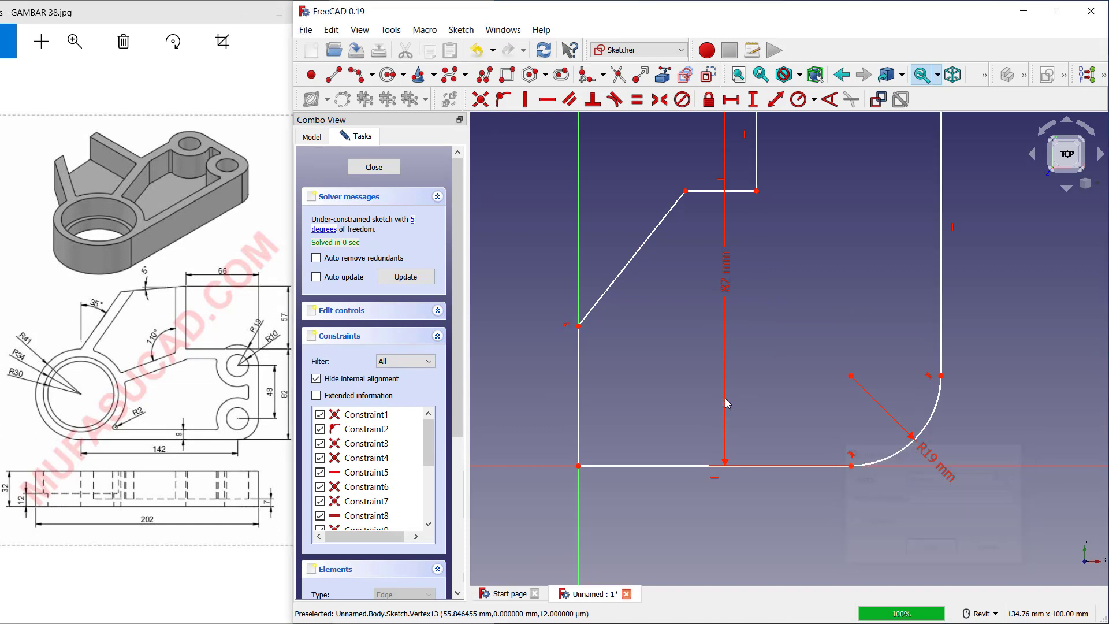
# - Raise the short top edge above the step and start a vertical dimension on it
pyautogui.moveTo(821, 195); pyautogui.dragTo(808, 371, button='middle')
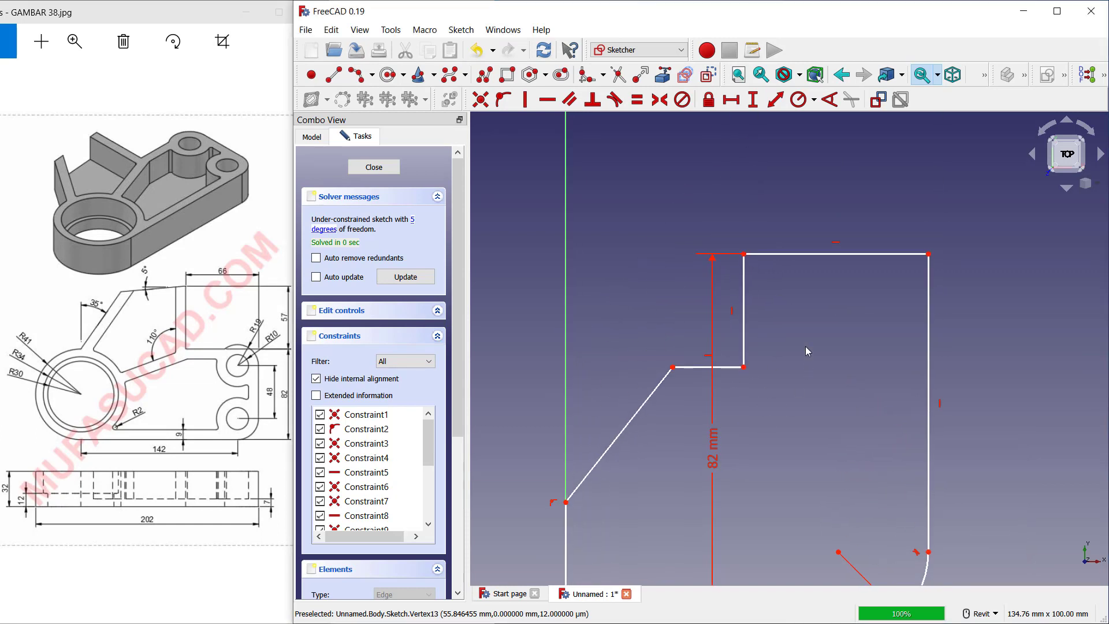
pyautogui.moveTo(722, 368); pyautogui.dragTo(729, 170)
pyautogui.scroll(-2, 797, 214)
pyautogui.moveTo(796, 214); pyautogui.dragTo(751, 234, button='middle')
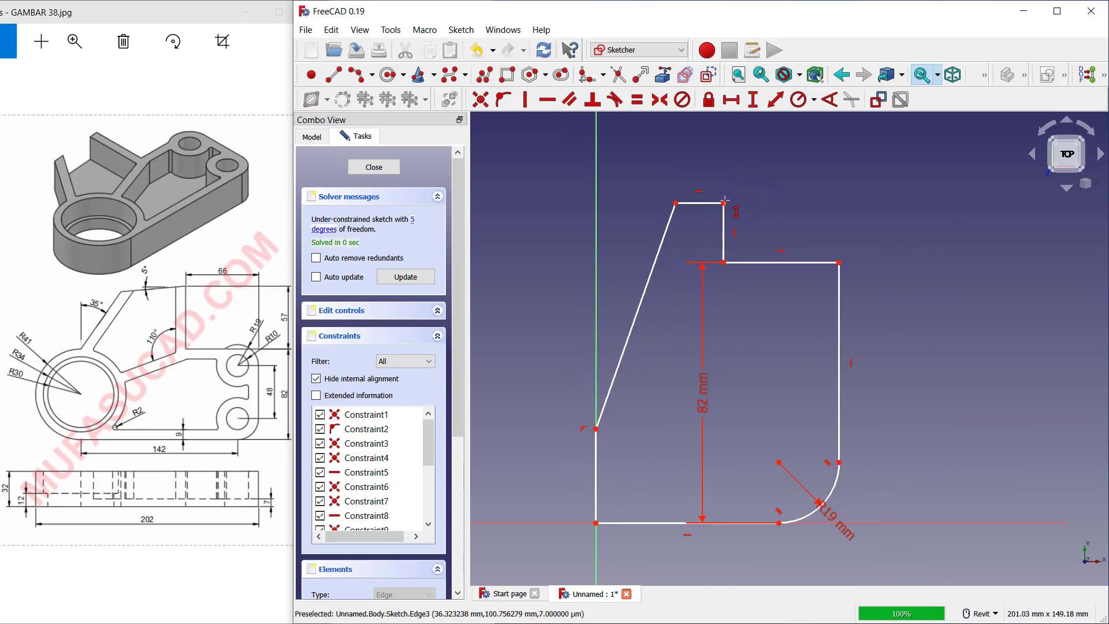
pyautogui.click(723, 231)
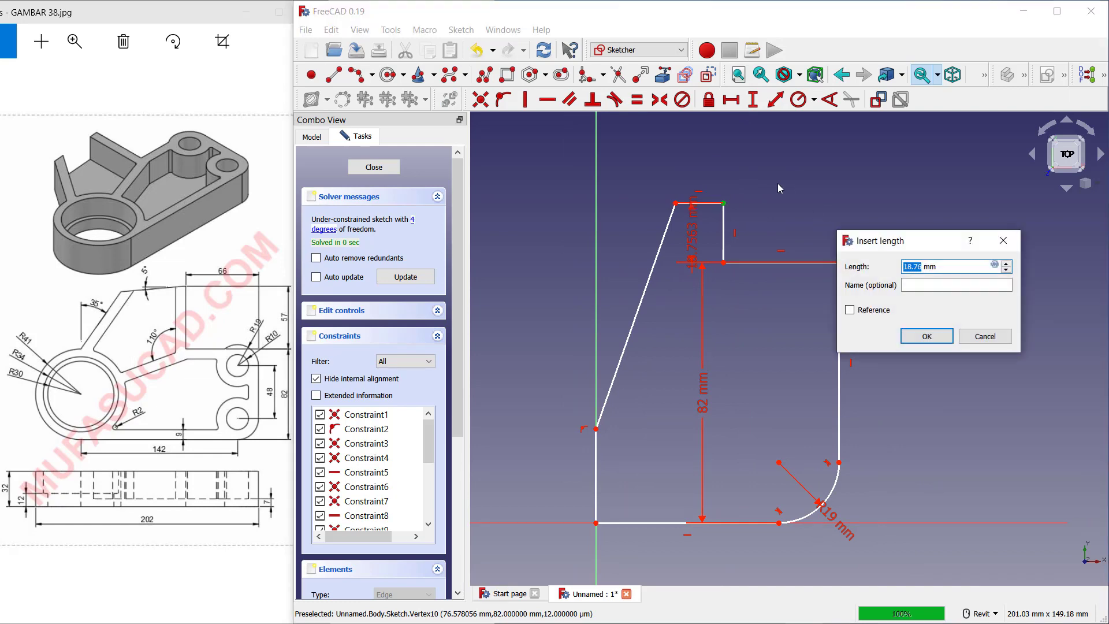
# - Set the short top vertical edge height to 57 mm
pyautogui.write('57')
pyautogui.press('Return')
pyautogui.scroll(-1, 785, 181)
pyautogui.moveTo(784, 181); pyautogui.dragTo(759, 273, button='middle')
# - Constrain the step edge's horizontal width to 66 mm
pyautogui.click(731, 100)
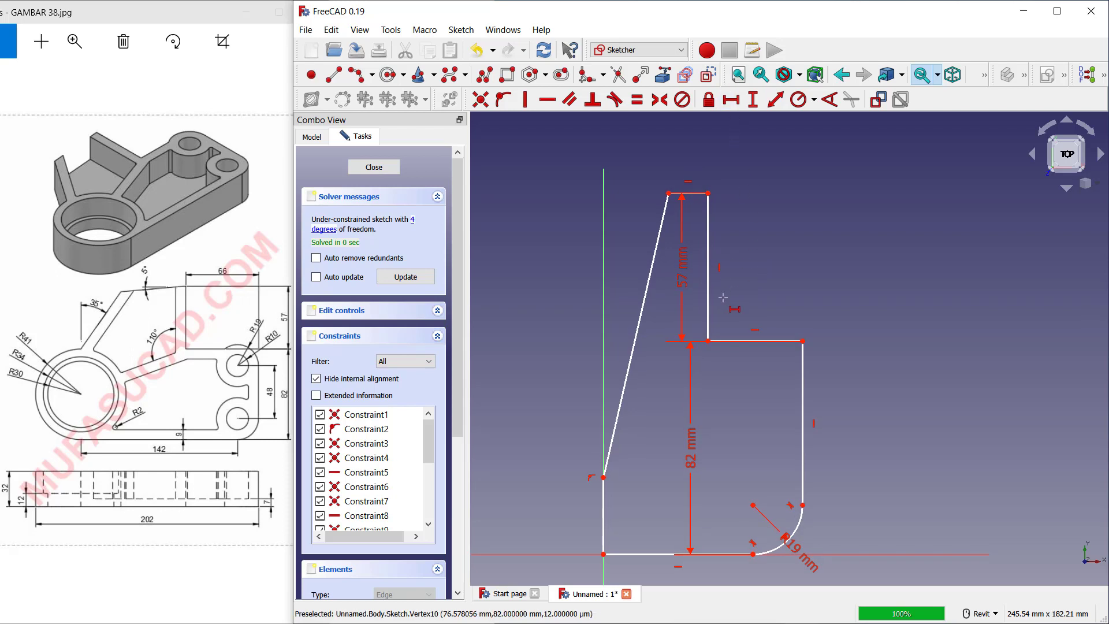
pyautogui.click(709, 341)
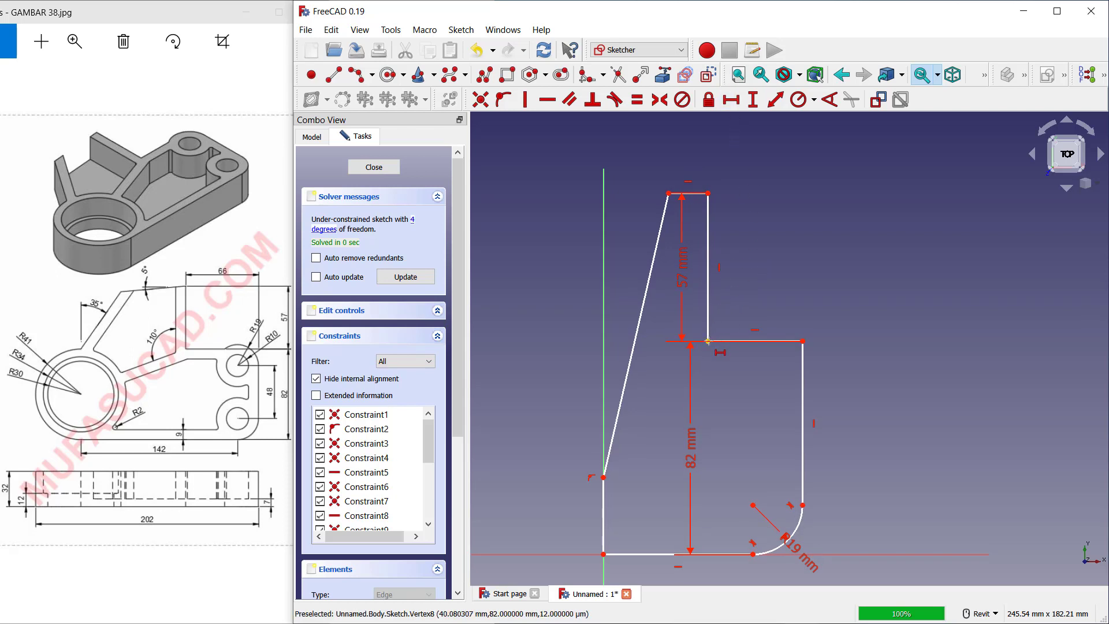
pyautogui.click(802, 341)
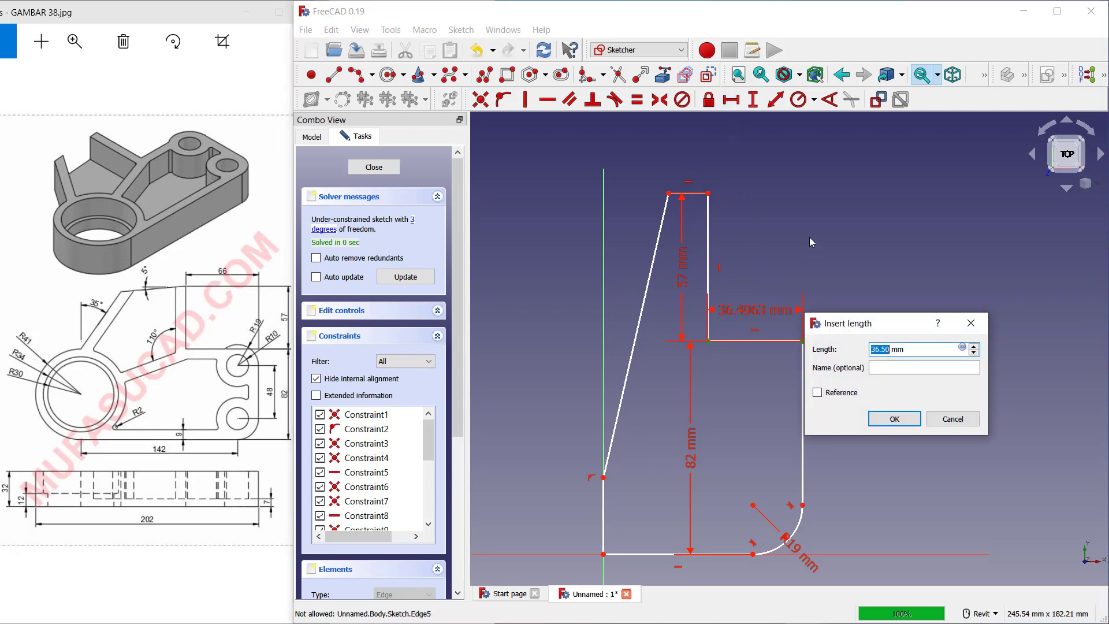
pyautogui.write('66')
pyautogui.press('Return')
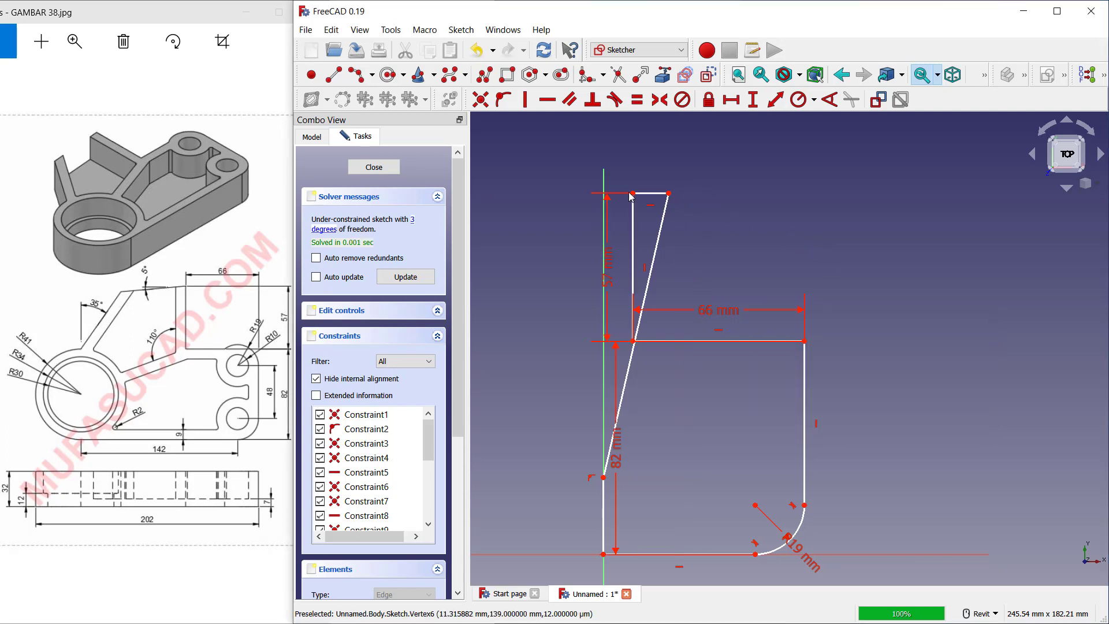
pyautogui.moveTo(633, 194); pyautogui.dragTo(735, 193)
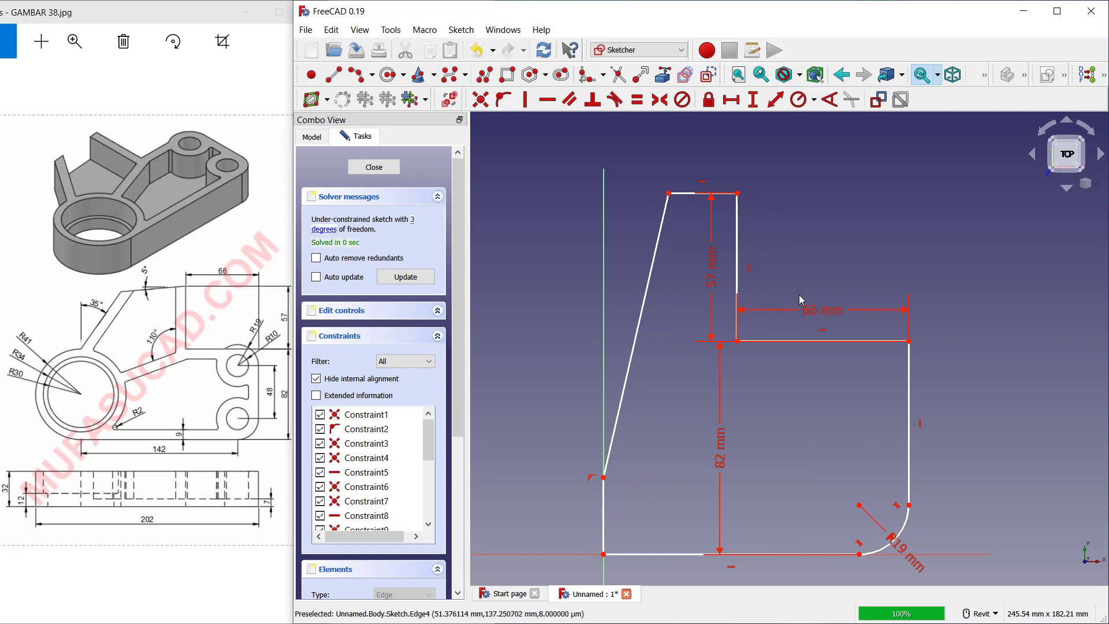
pyautogui.moveTo(800, 308); pyautogui.dragTo(800, 245, button='middle')
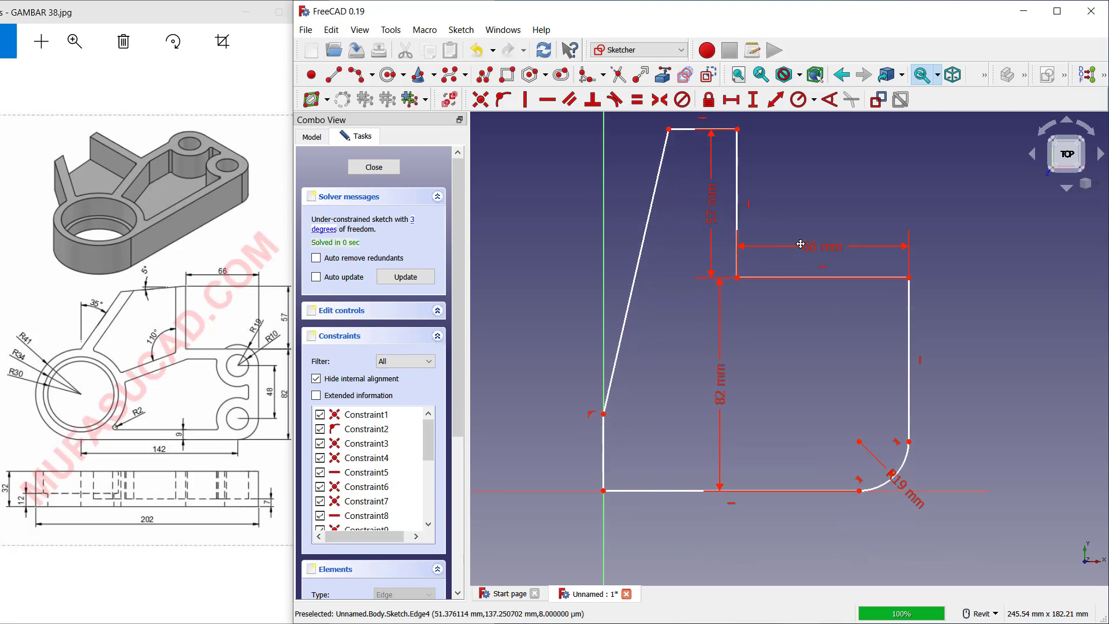
# - Add a 142 mm horizontal distance from the bottom-left corner to the fillet's end
pyautogui.click(732, 100)
pyautogui.click(604, 491)
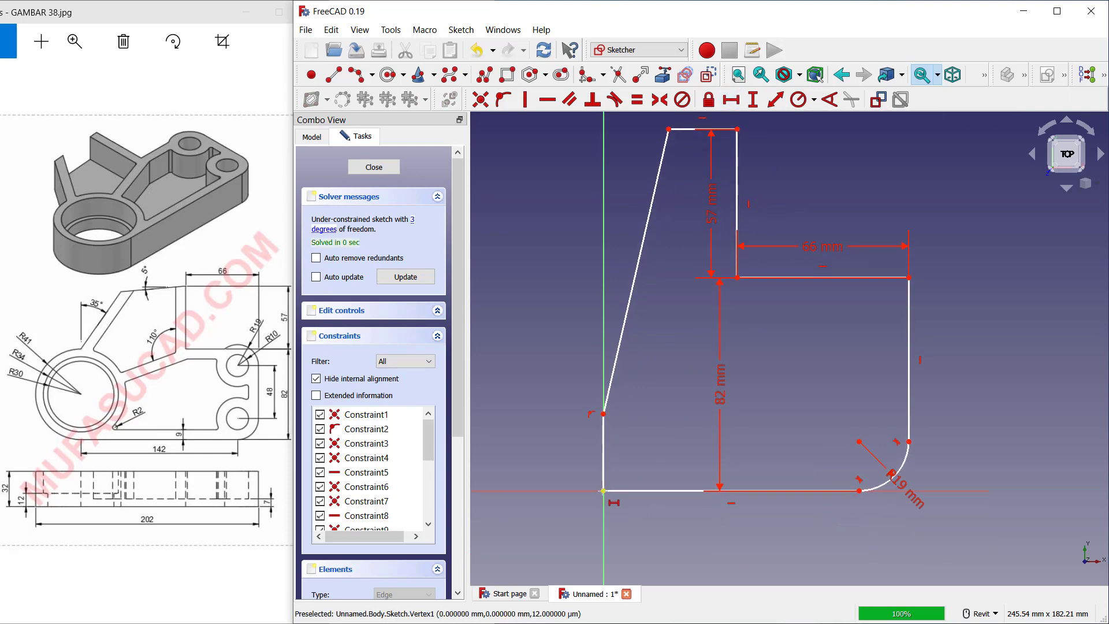
pyautogui.click(859, 491)
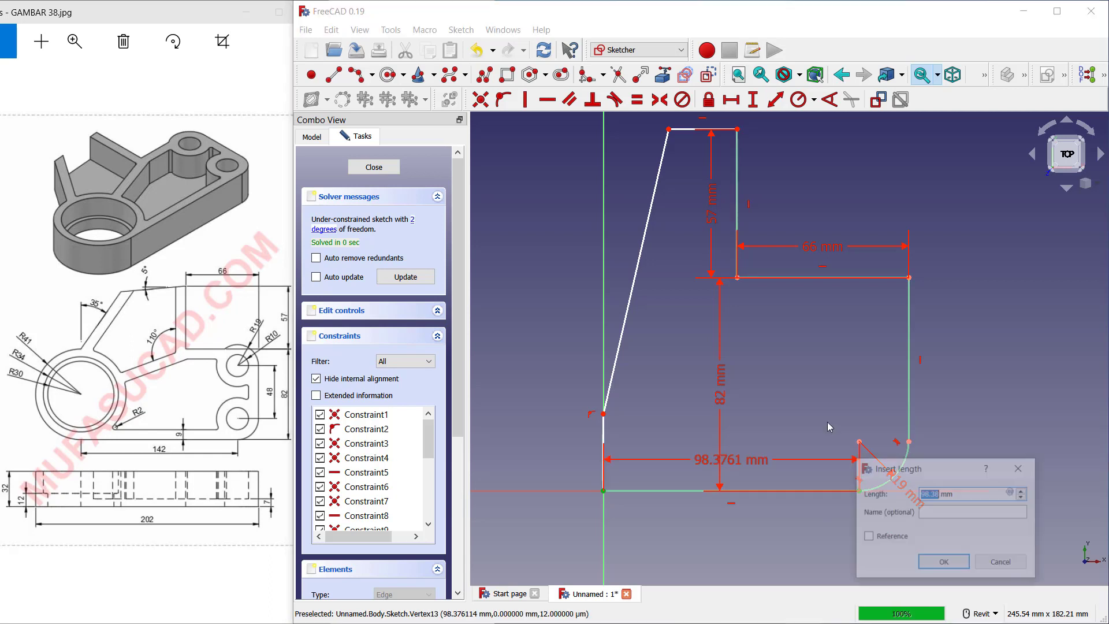
pyautogui.write('14')
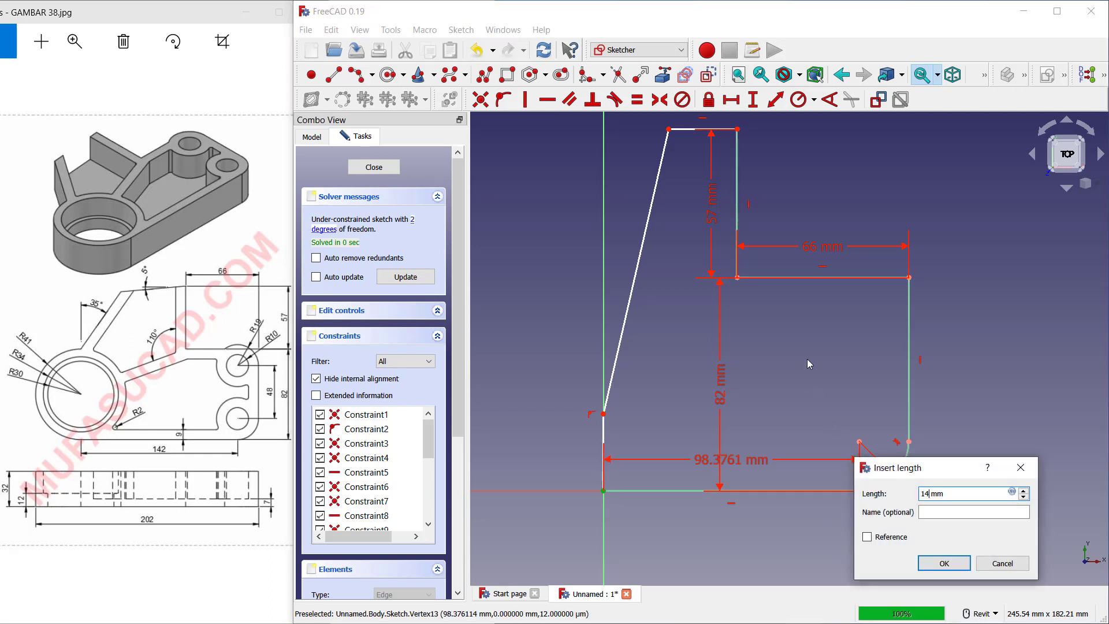
pyautogui.write('2')
pyautogui.press('Return')
pyautogui.moveTo(816, 314)
pyautogui.mouseDown(button='middle')
pyautogui.moveTo(755, 360)
pyautogui.moveTo(833, 325)
pyautogui.mouseUp(button='middle')
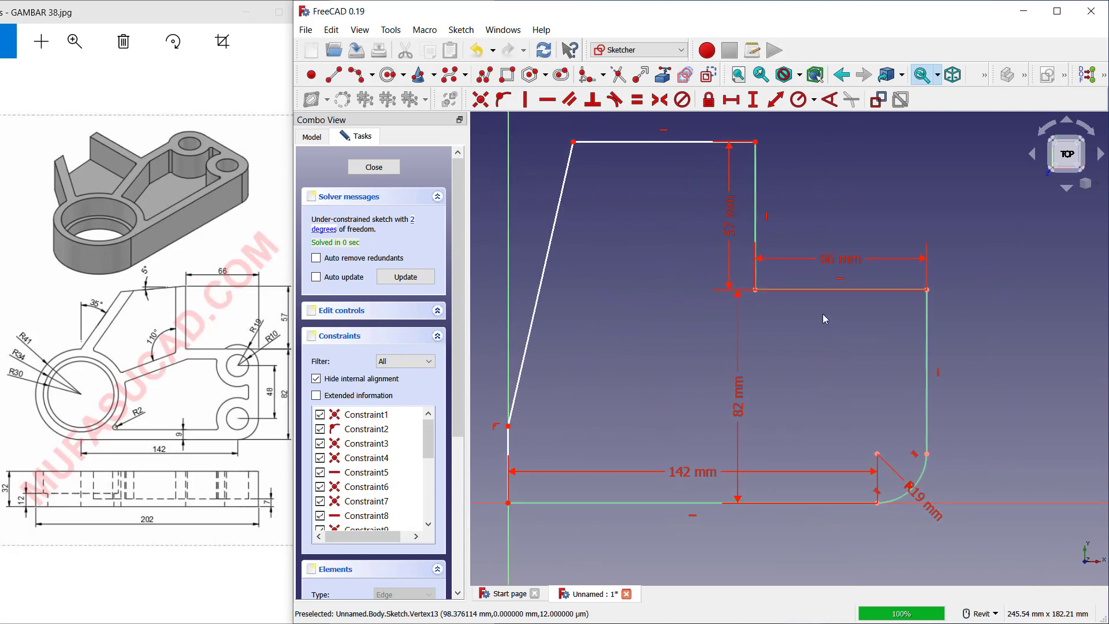
# - Draw a new circle and constrain its radius to 19 mm
pyautogui.click(388, 74)
pyautogui.click(827, 332)
pyautogui.click(846, 373)
pyautogui.click(799, 99)
pyautogui.click(867, 315)
pyautogui.write('19')
pyautogui.press('Return')
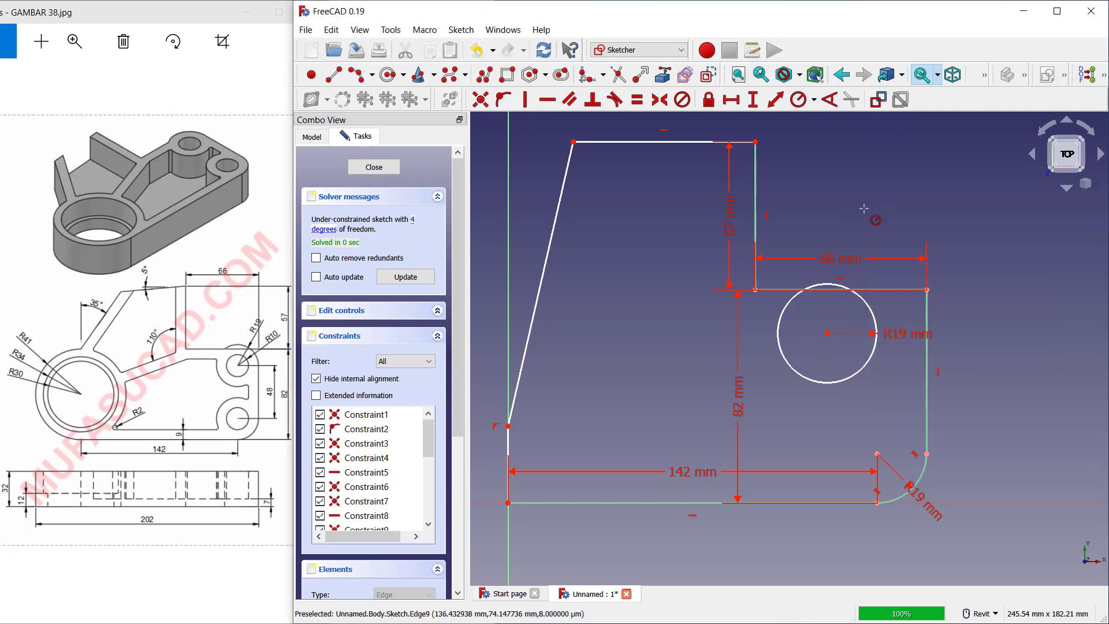
# - Align the circle centre vertically with the arc end, 48 mm above it
pyautogui.click(528, 100)
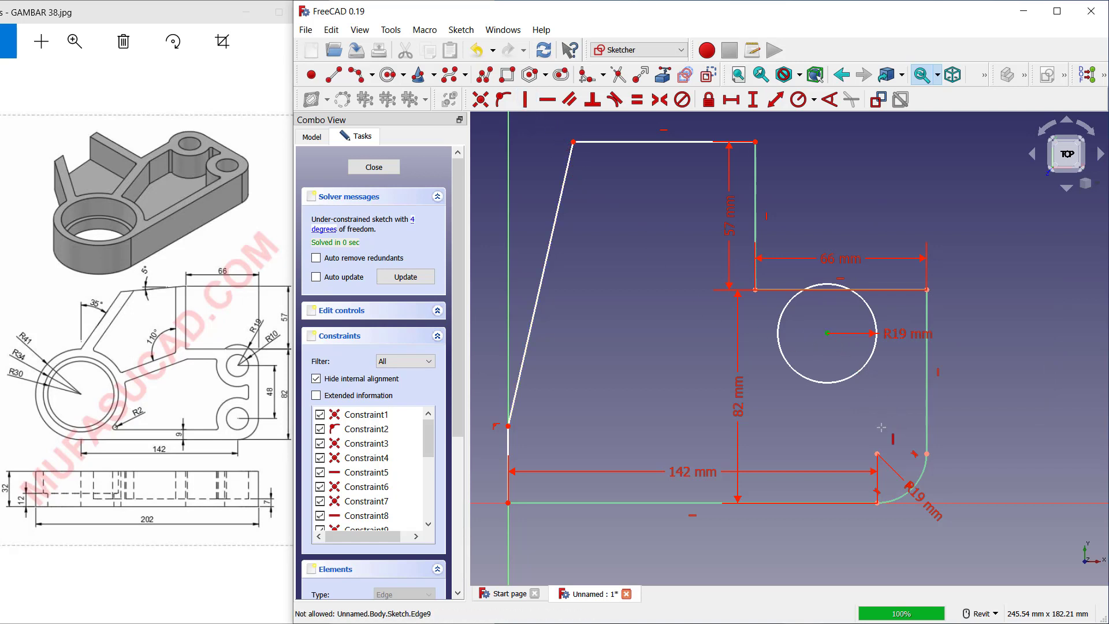
pyautogui.click(877, 453)
pyautogui.moveTo(890, 359); pyautogui.dragTo(806, 348, button='middle')
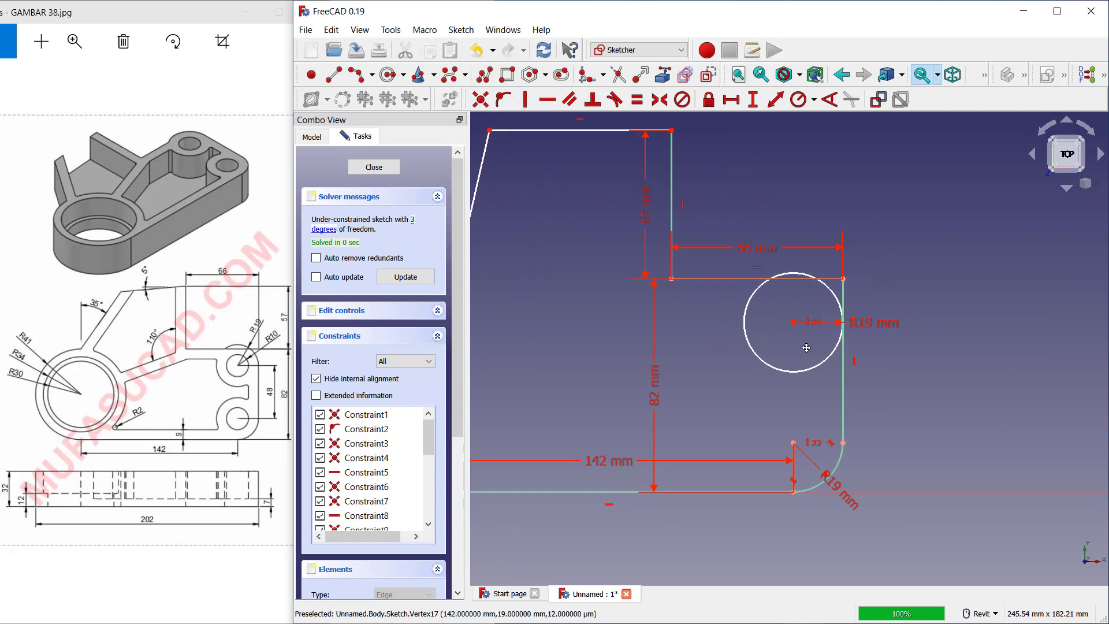
pyautogui.click(793, 321)
pyautogui.click(794, 443)
pyautogui.write('48')
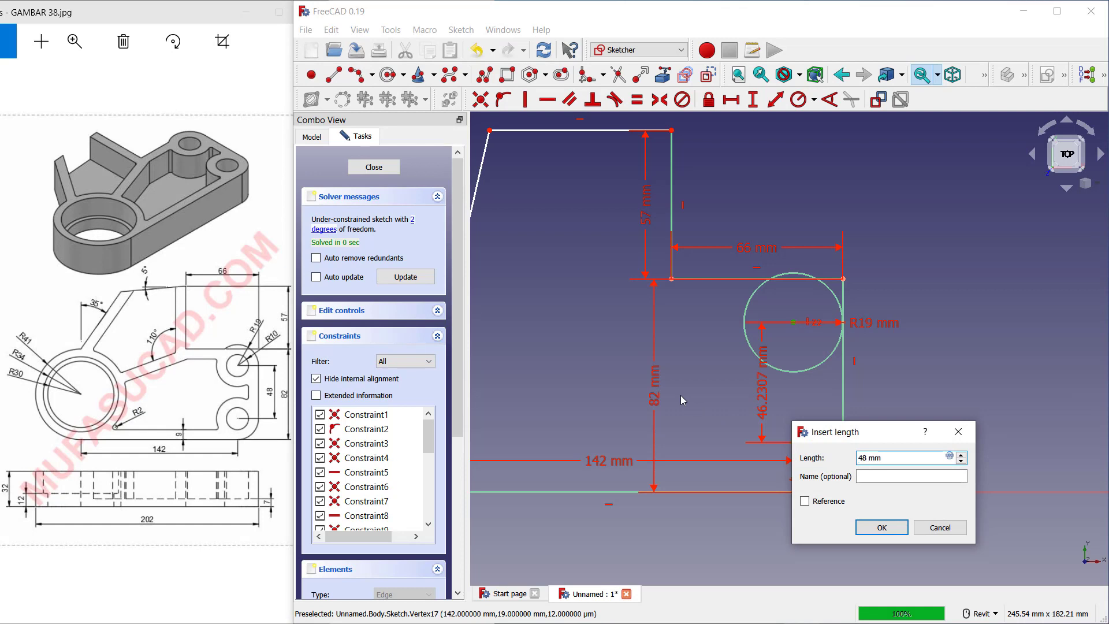
pyautogui.press('Return')
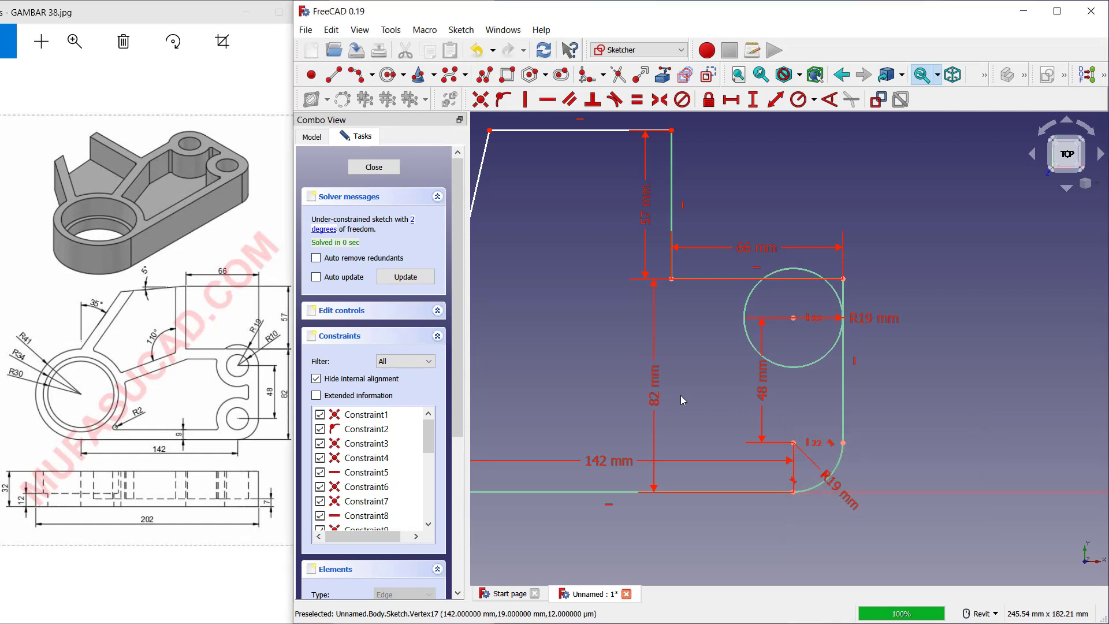
pyautogui.moveTo(917, 348); pyautogui.dragTo(847, 361, button='middle')
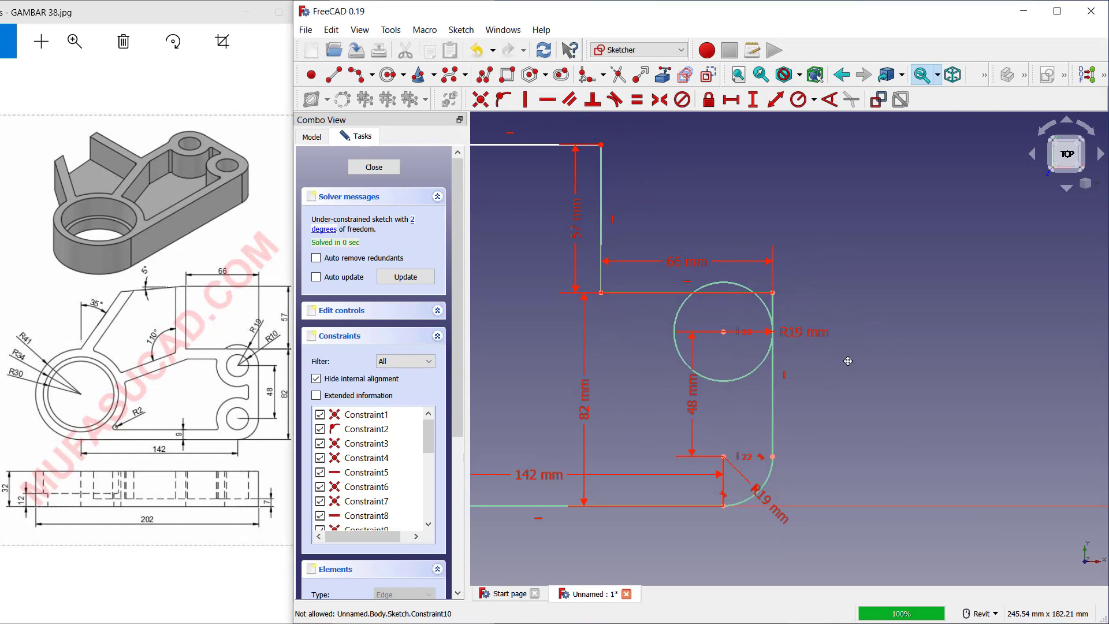
pyautogui.scroll(1, 685, 204)
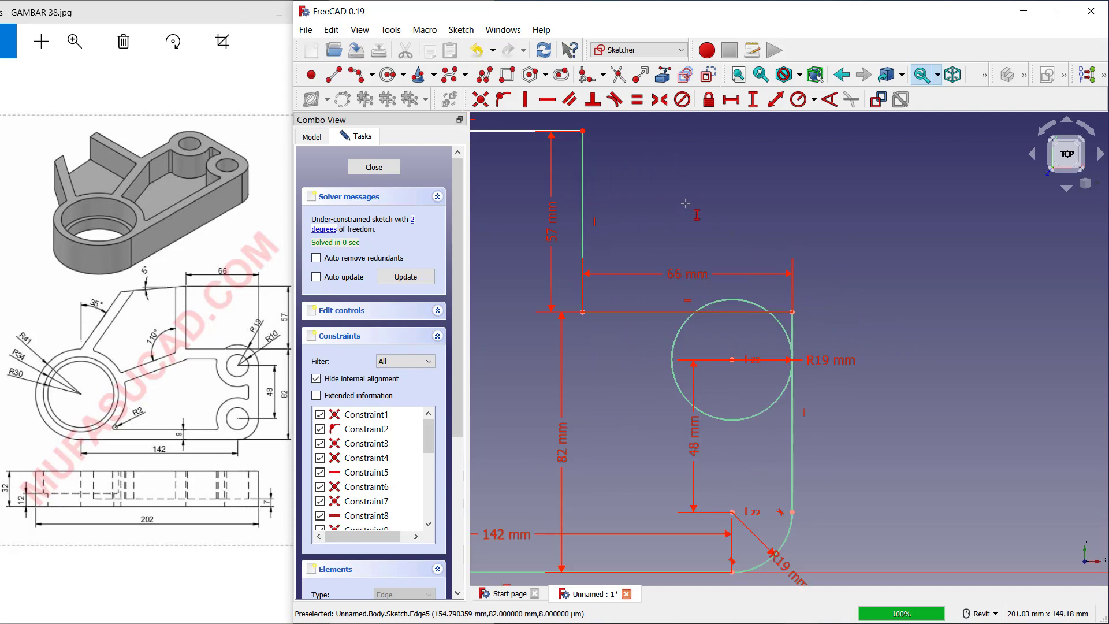
pyautogui.moveTo(685, 204); pyautogui.dragTo(693, 203, button='middle')
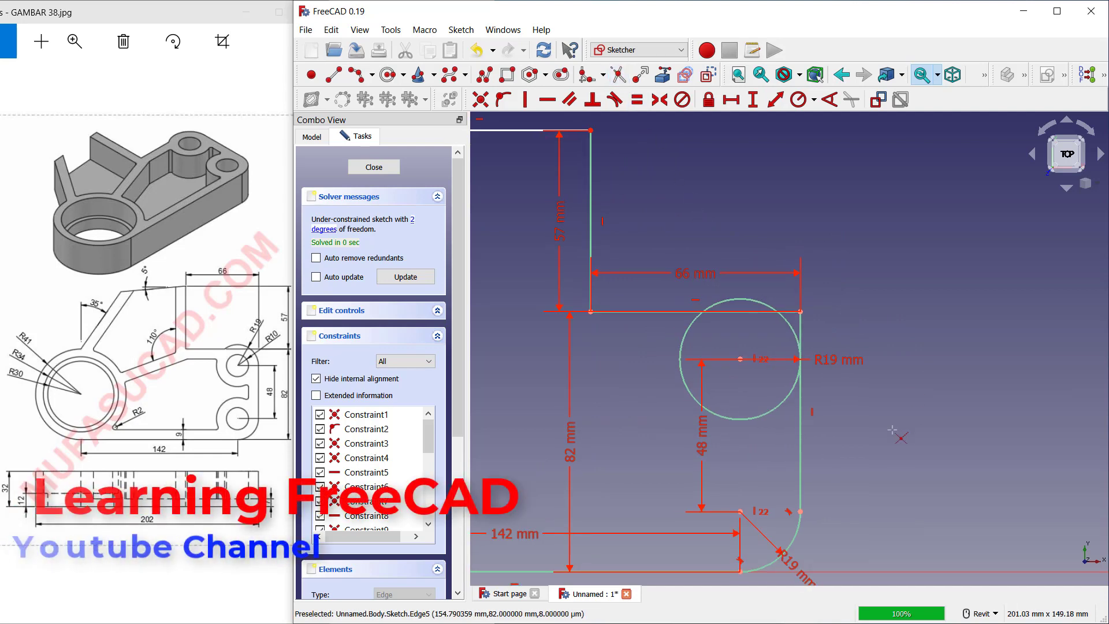
pyautogui.scroll(1, 892, 431)
# - Trim the circle to an outer arc and remove the line segments above and below it
pyautogui.click(789, 392)
pyautogui.moveTo(778, 302); pyautogui.dragTo(783, 328, button='middle')
pyautogui.click(783, 328)
pyautogui.scroll(1, 777, 321)
pyautogui.click(693, 302)
pyautogui.scroll(-2, 711, 306)
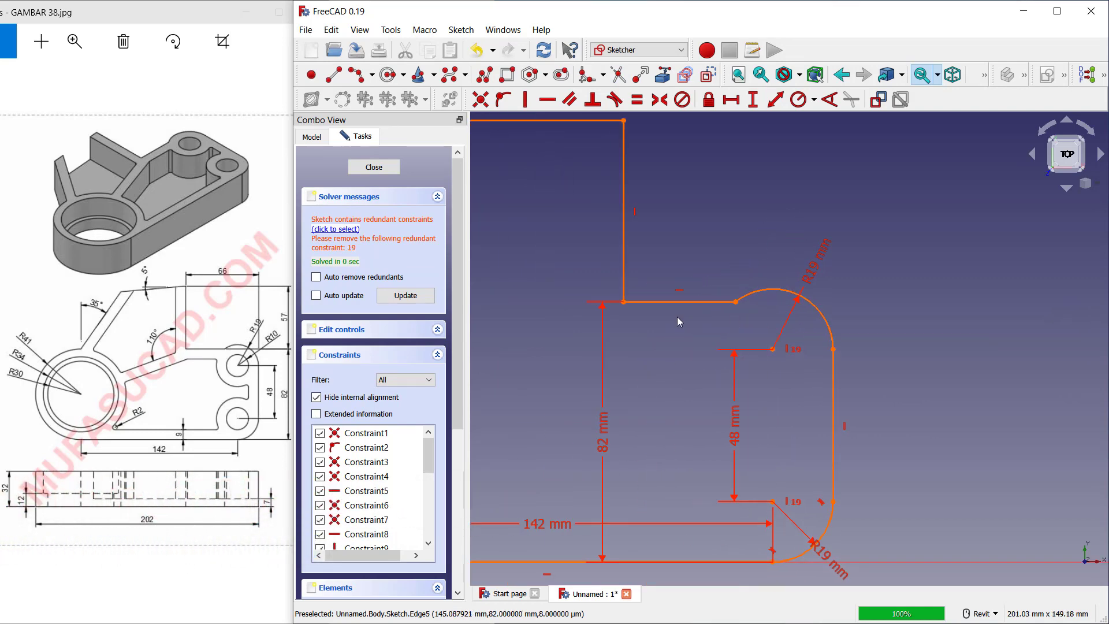
# - Delete redundant constraint 19 and the other conflicting constraints
pyautogui.click(331, 230)
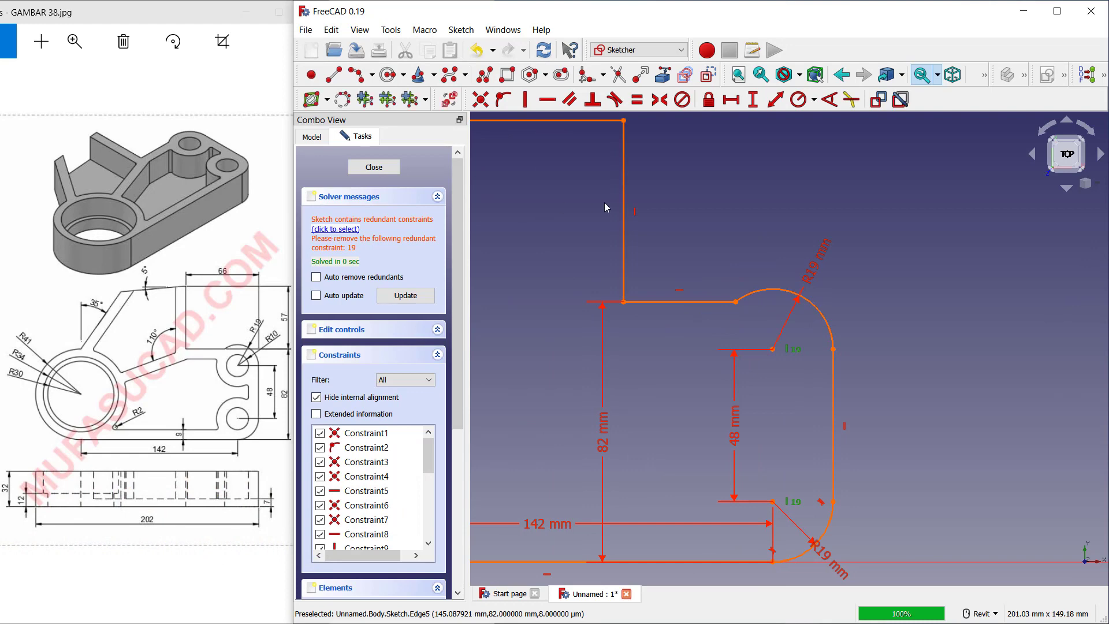
pyautogui.press('Delete')
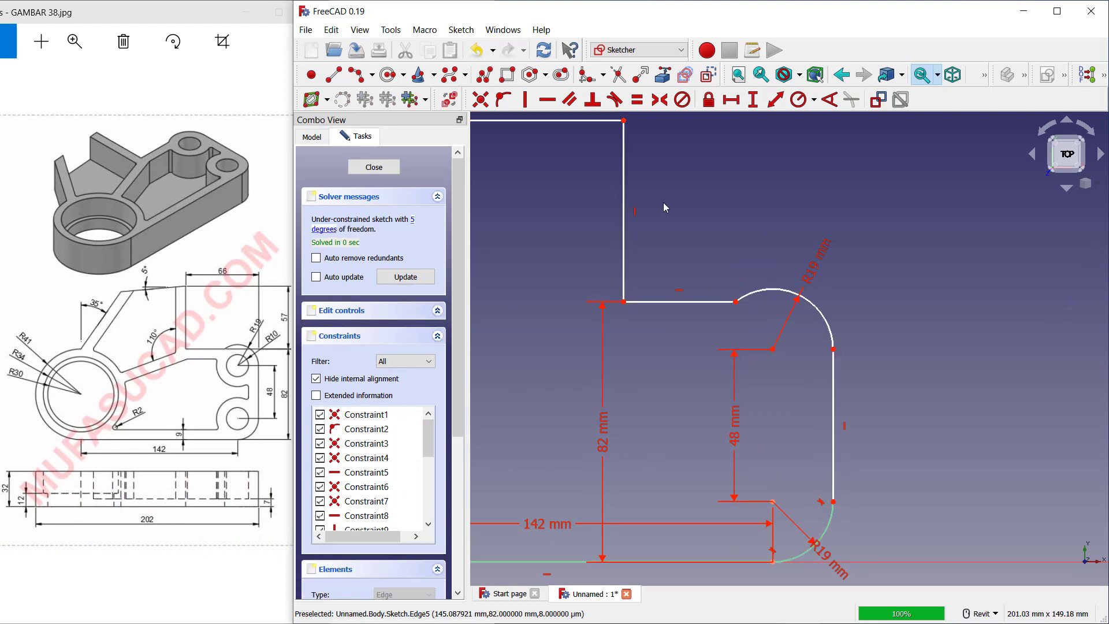
pyautogui.scroll(-2, 888, 321)
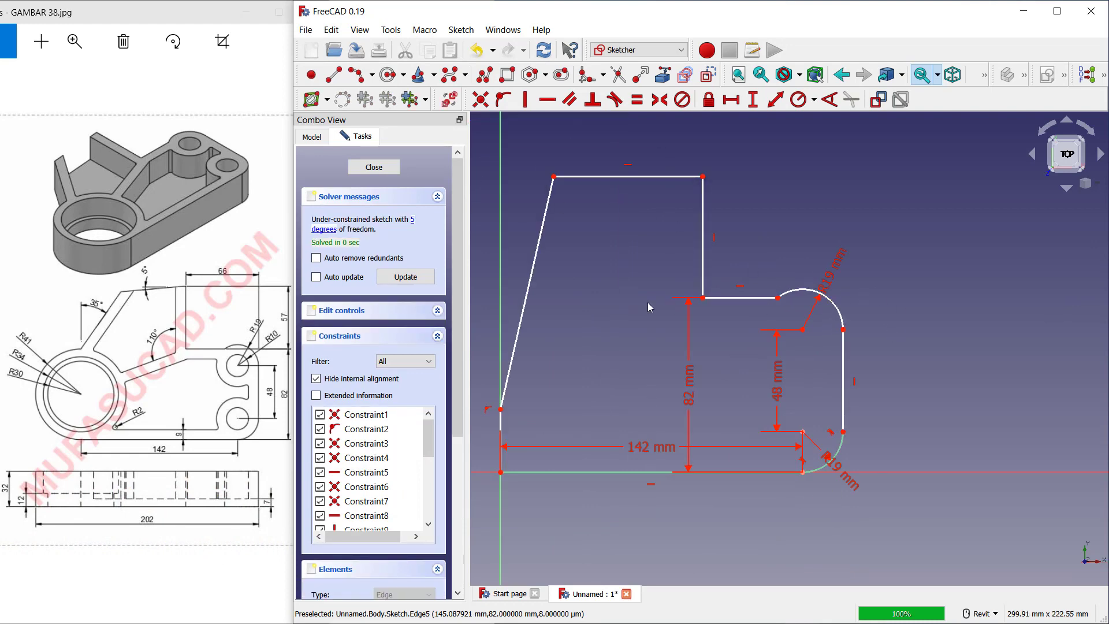
pyautogui.moveTo(647, 303); pyautogui.dragTo(673, 302, button='middle')
pyautogui.moveTo(639, 336); pyautogui.dragTo(675, 284, button='middle')
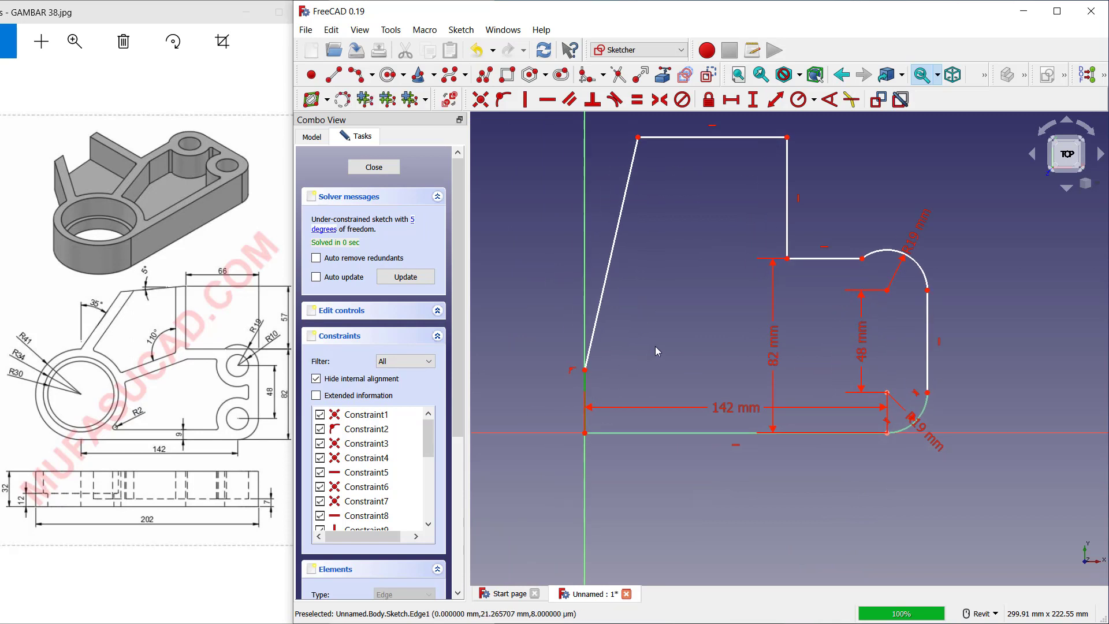
pyautogui.press('Delete')
pyautogui.moveTo(656, 346); pyautogui.dragTo(682, 340, button='middle')
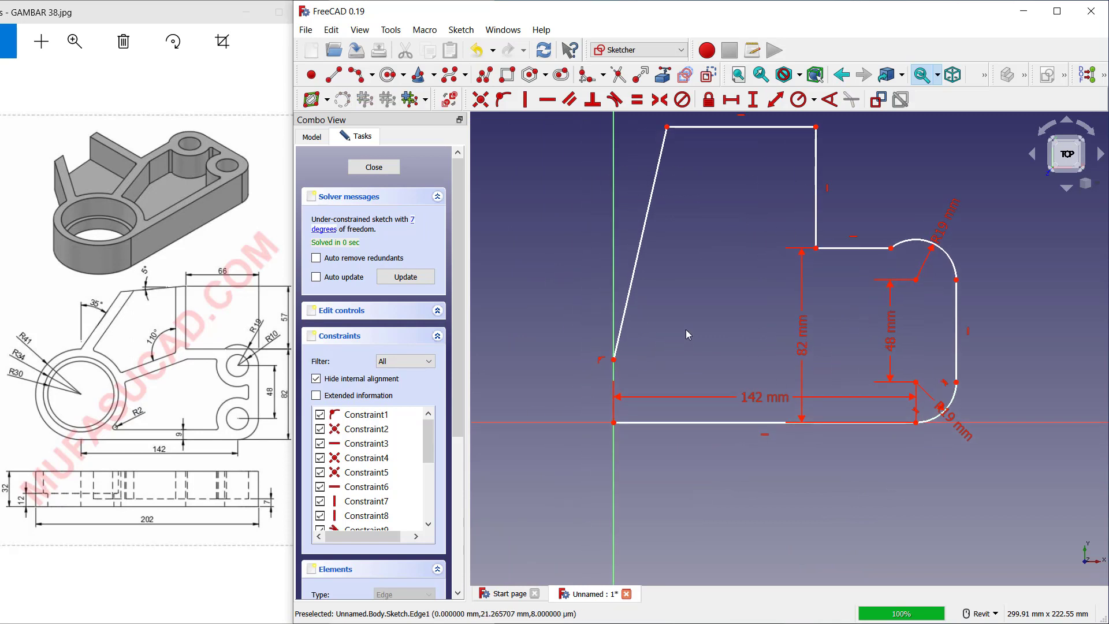
# - Draw an arc from the origin to the slanted line's lower vertex, bulging left
pyautogui.click(357, 80)
pyautogui.scroll(2, 632, 445)
pyautogui.click(605, 411)
pyautogui.click(605, 317)
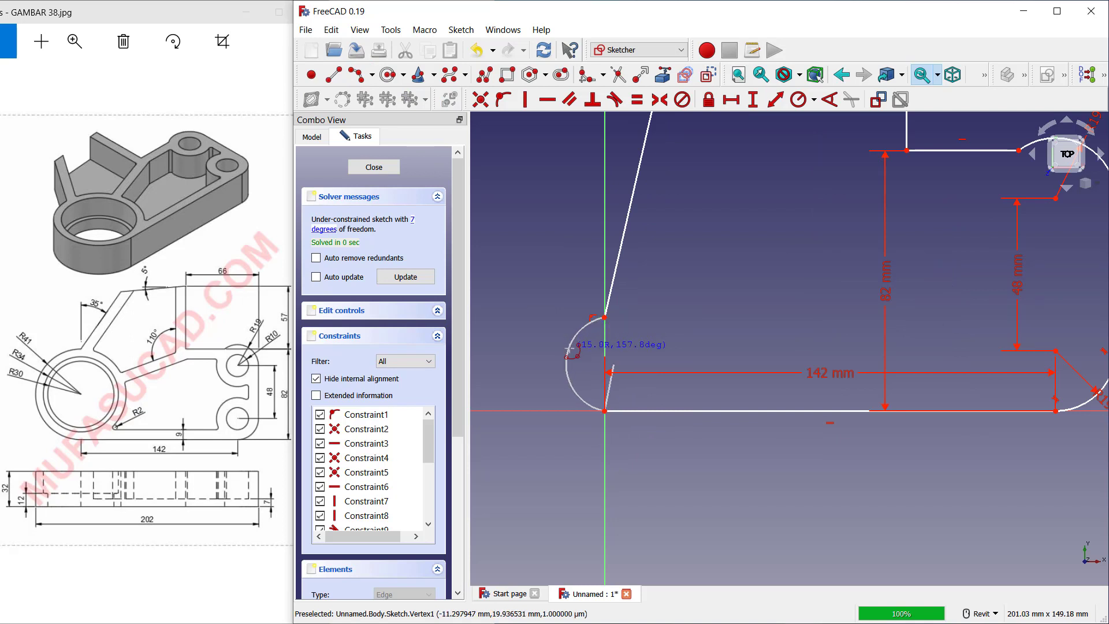
pyautogui.click(568, 358)
# - Constrain the left arc's radius to 41 mm
pyautogui.click(798, 99)
pyautogui.click(567, 361)
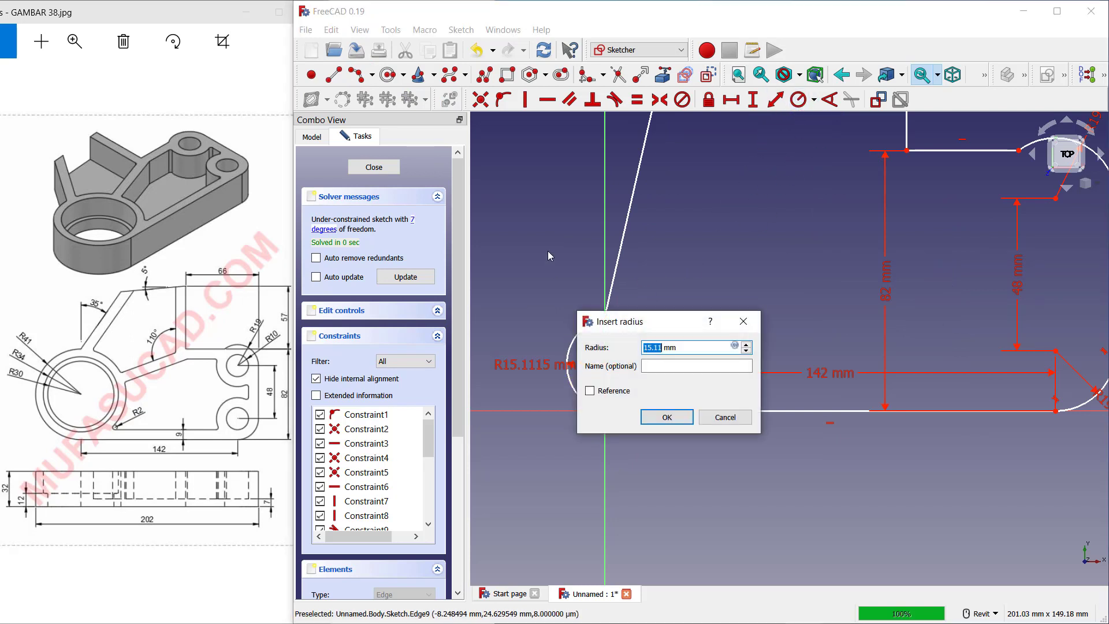
pyautogui.write('41')
pyautogui.press('Return')
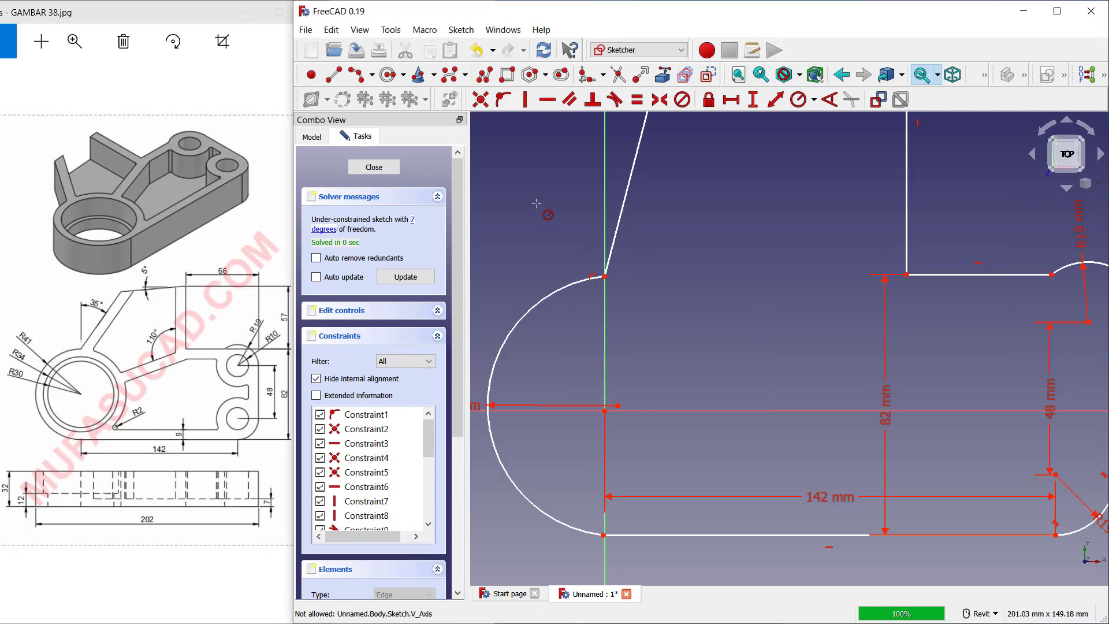
# - Align the arc centre with the origin, join its bottom end to the origin, and drop the horizontal constraint
pyautogui.click(524, 99)
pyautogui.moveTo(640, 391); pyautogui.dragTo(647, 335, button='middle')
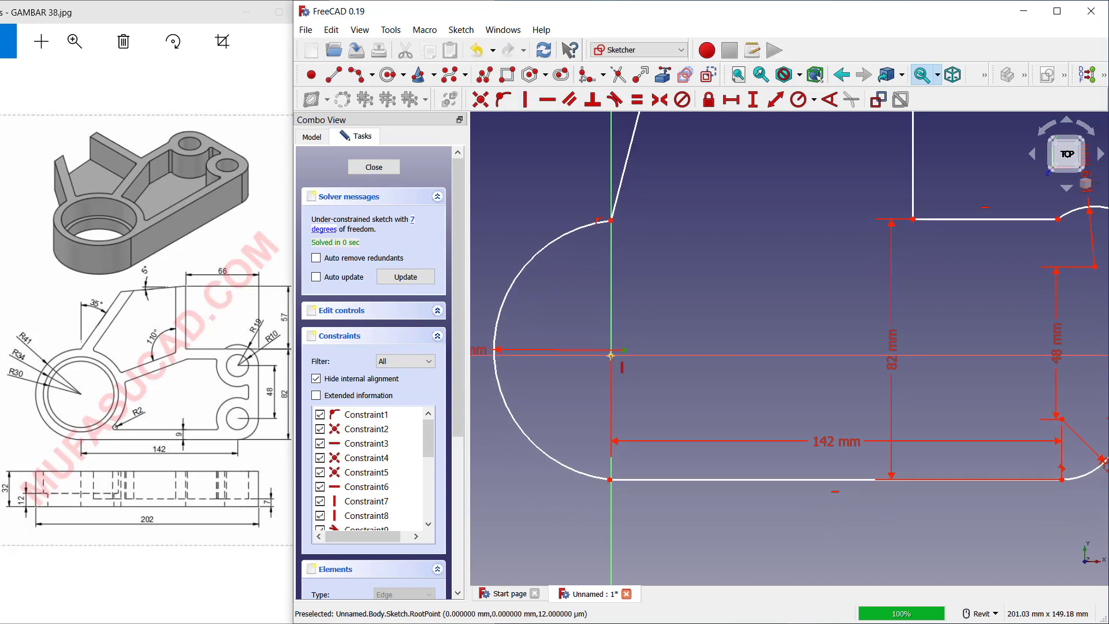
pyautogui.click(611, 355)
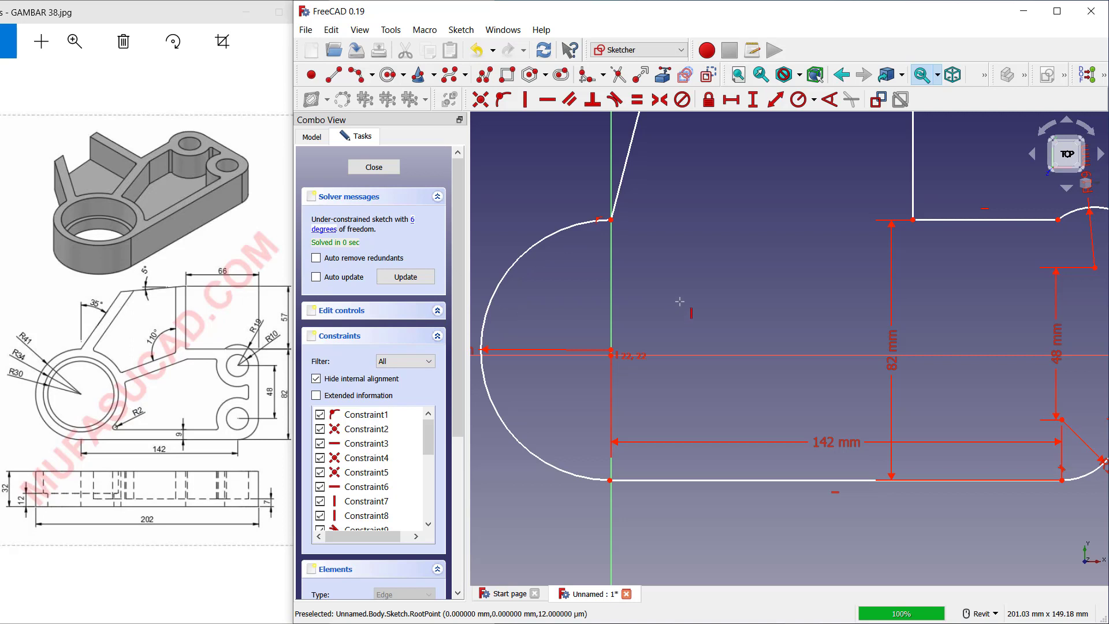
pyautogui.moveTo(680, 301); pyautogui.dragTo(681, 285, button='middle')
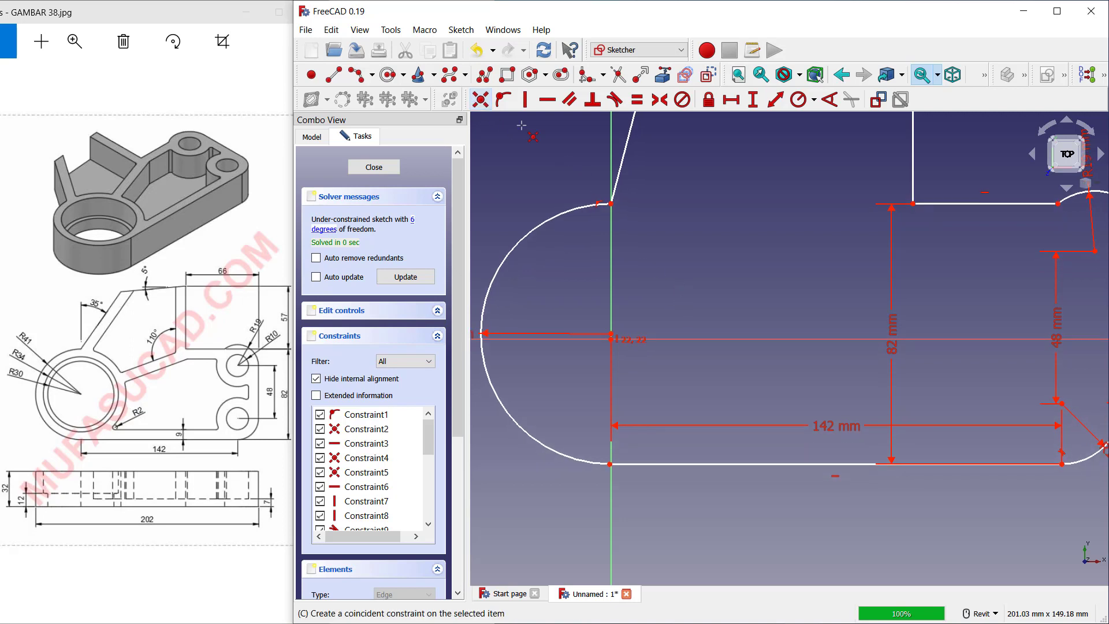
pyautogui.click(610, 464)
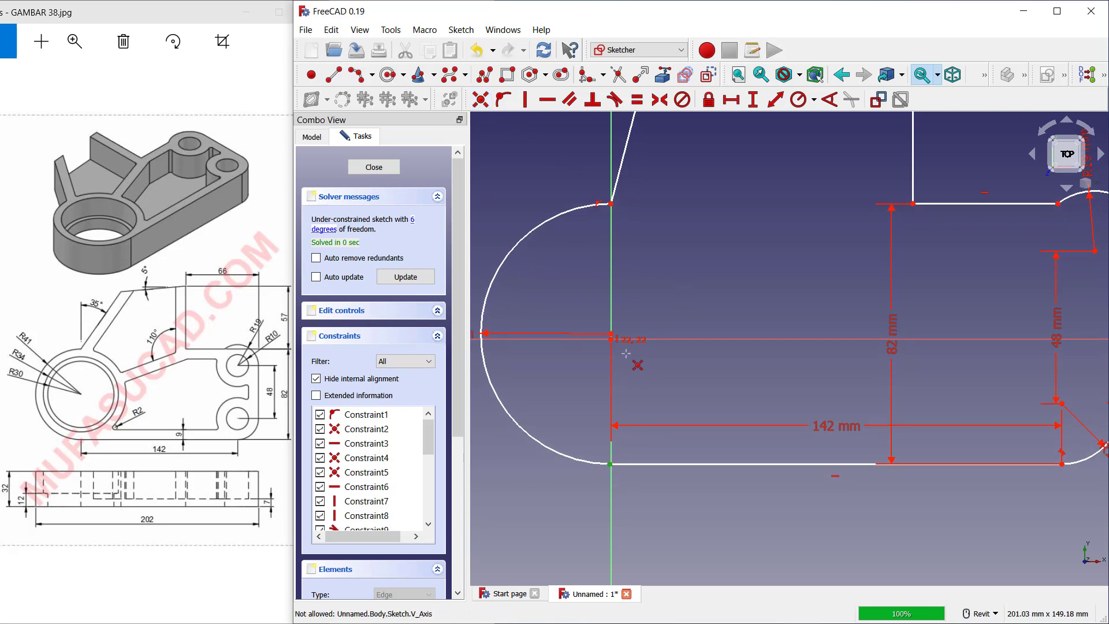
pyautogui.click(612, 340)
pyautogui.press('v')
pyautogui.press('f')
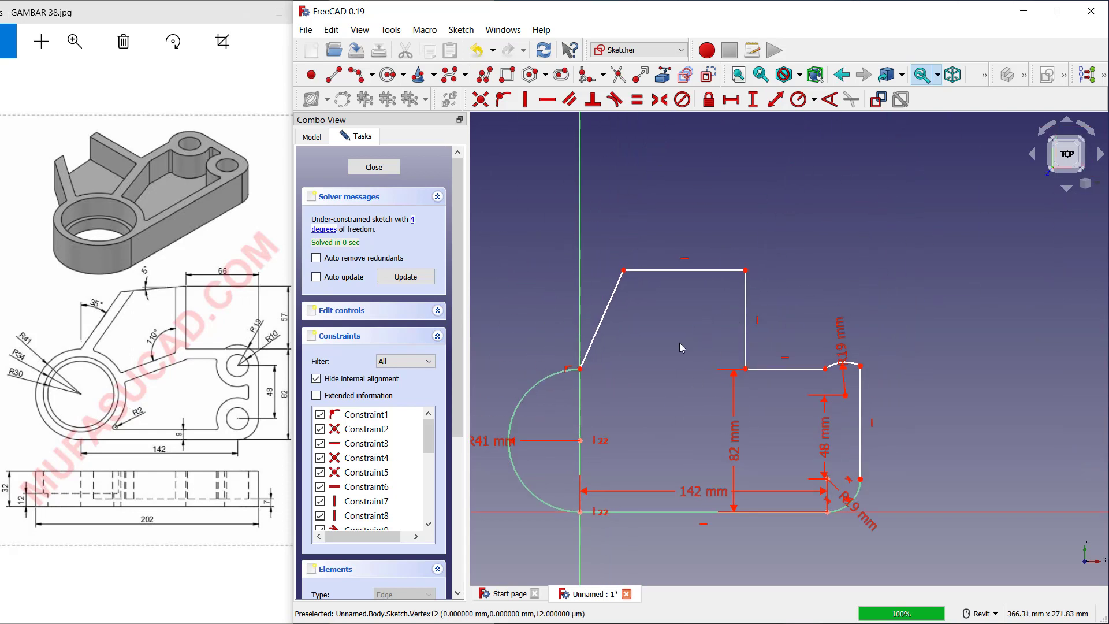
pyautogui.scroll(1, 680, 342)
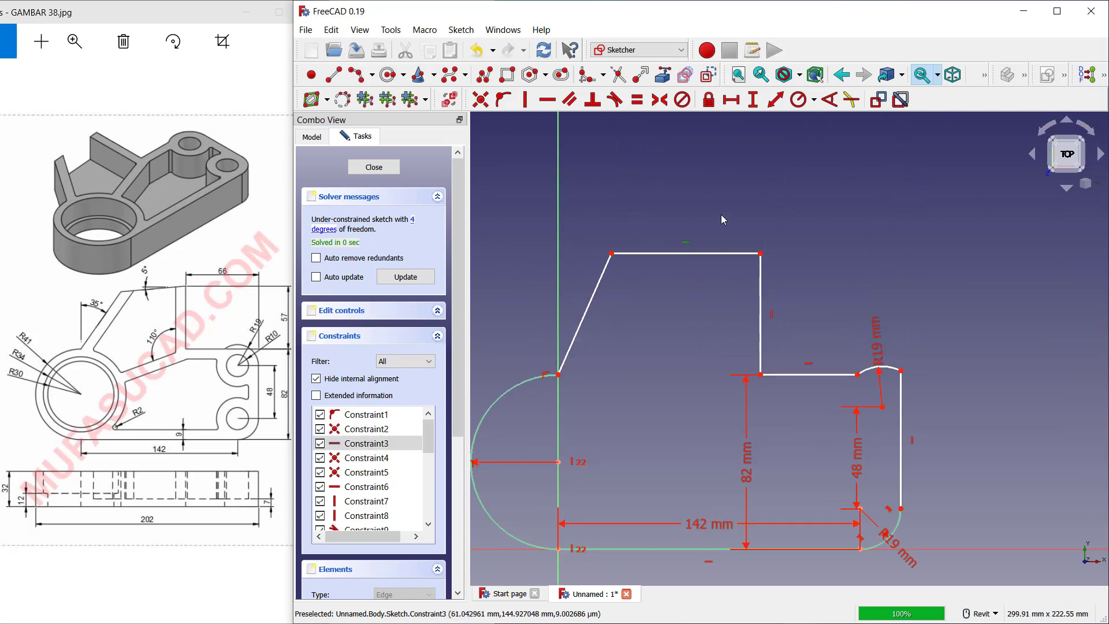
pyautogui.press('Delete')
pyautogui.moveTo(855, 289)
pyautogui.mouseDown(button='middle')
pyautogui.moveTo(785, 273)
pyautogui.moveTo(821, 267)
pyautogui.mouseUp(button='middle')
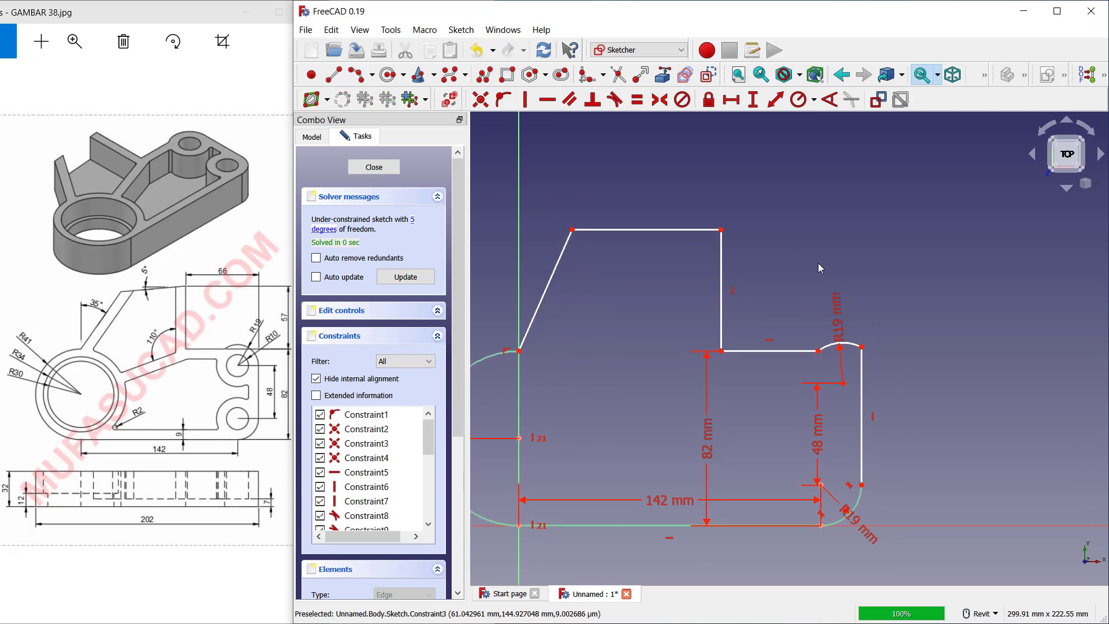
# - Add a 66 mm horizontal distance from the step corner to the right-hand vertex
pyautogui.click(731, 100)
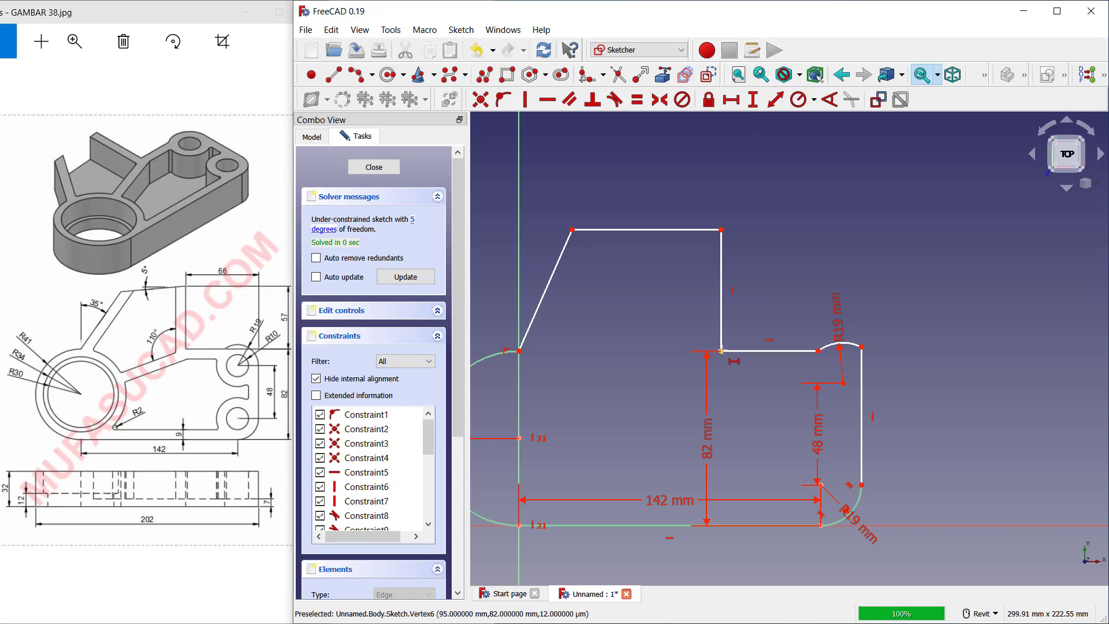
pyautogui.click(720, 351)
pyautogui.click(862, 346)
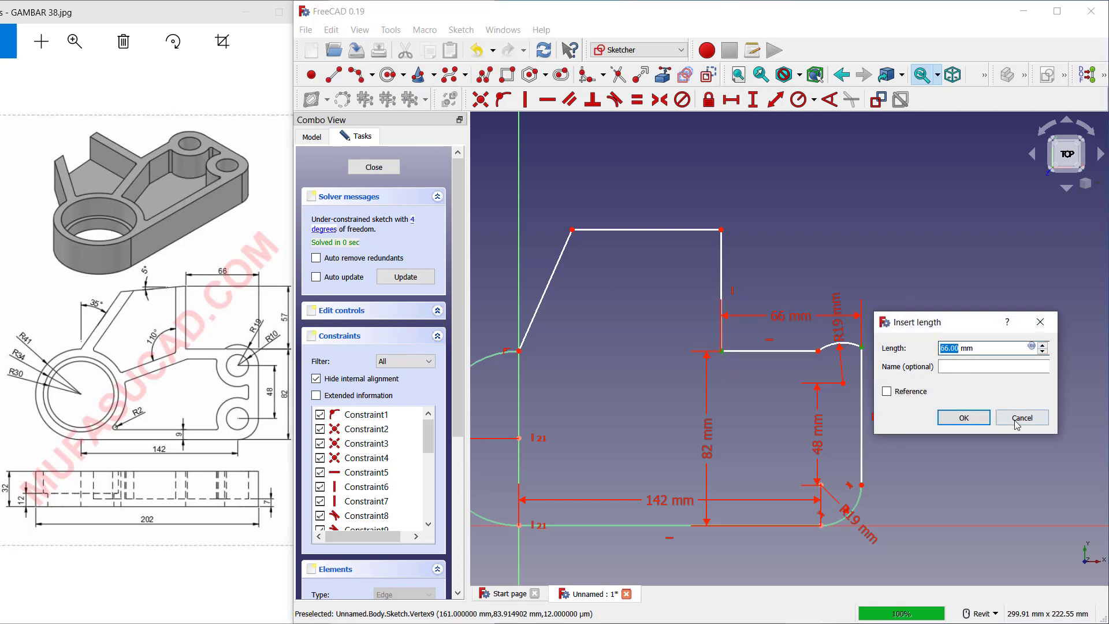
pyautogui.click(963, 418)
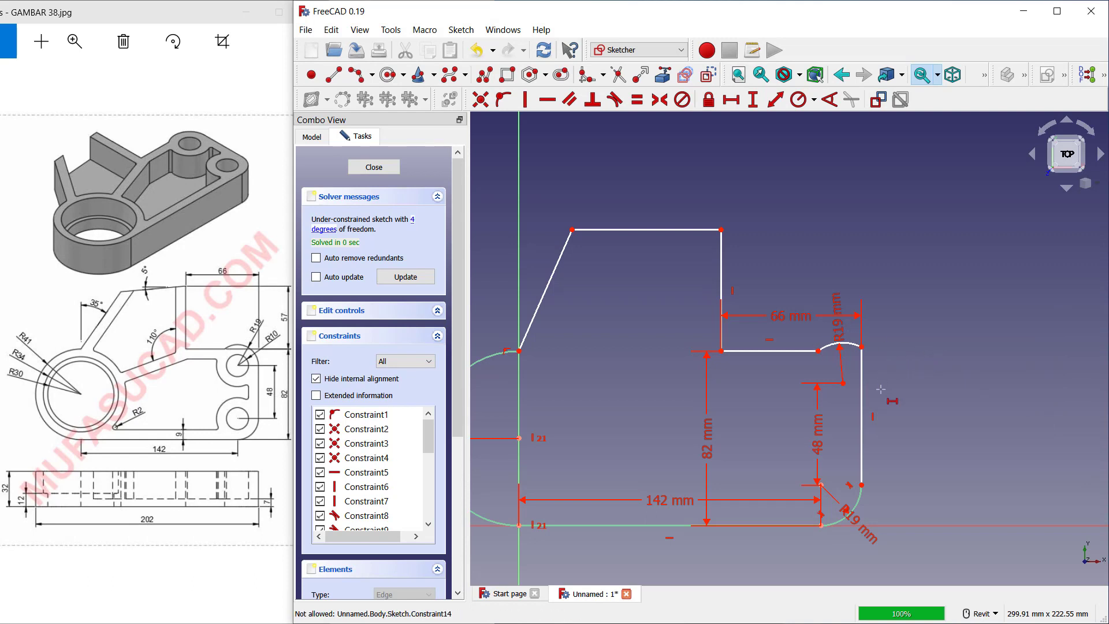
pyautogui.scroll(3, 879, 389)
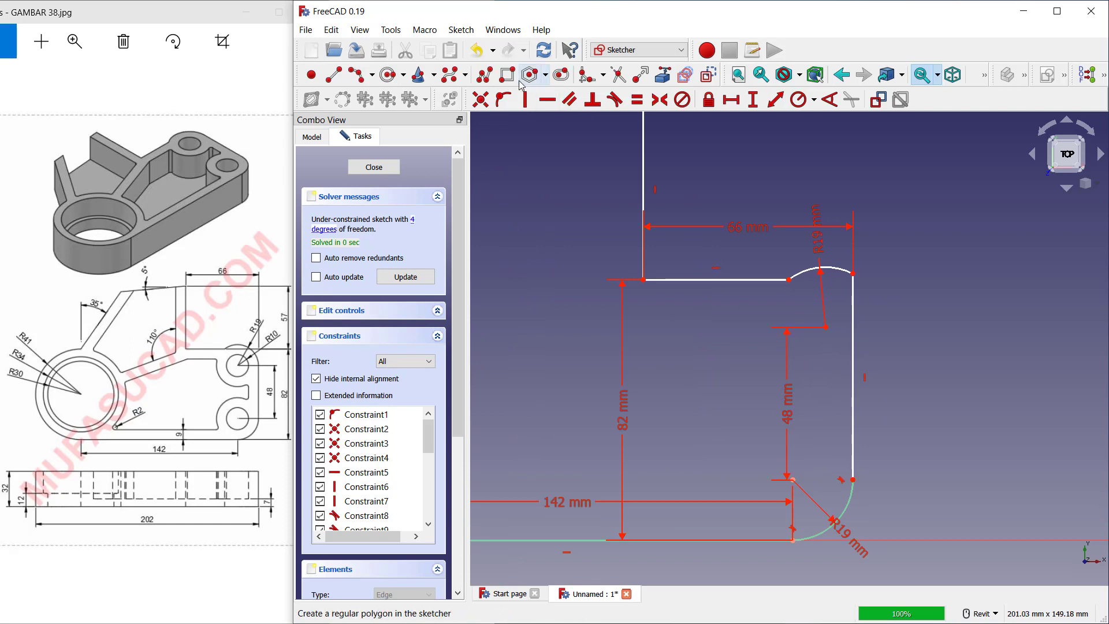
# - Align the two bottom vertices vertically
pyautogui.click(525, 99)
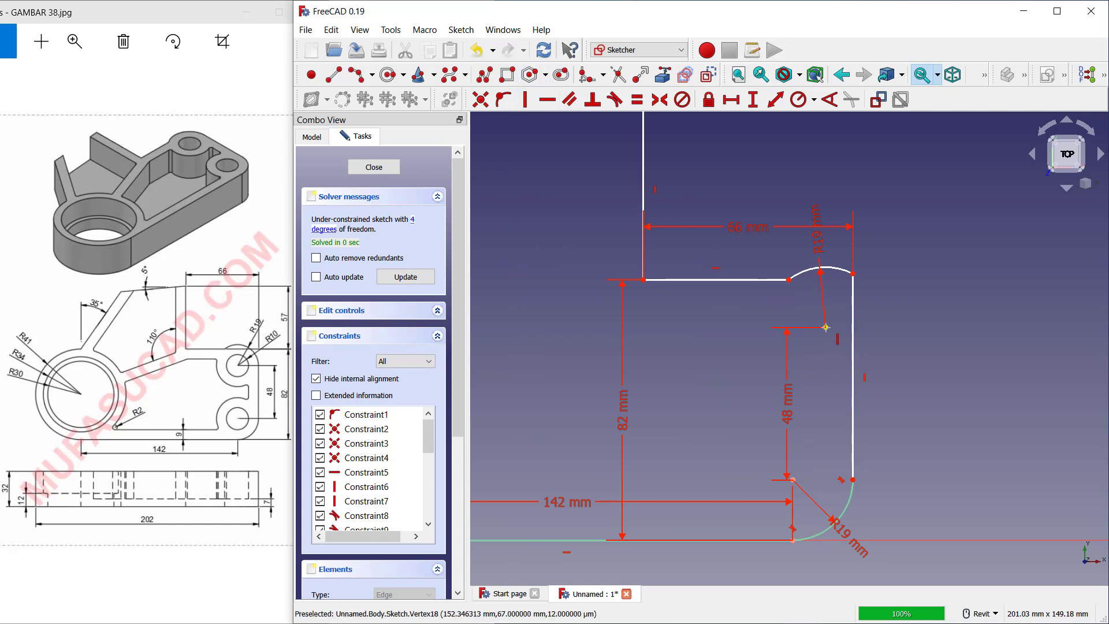
pyautogui.click(792, 479)
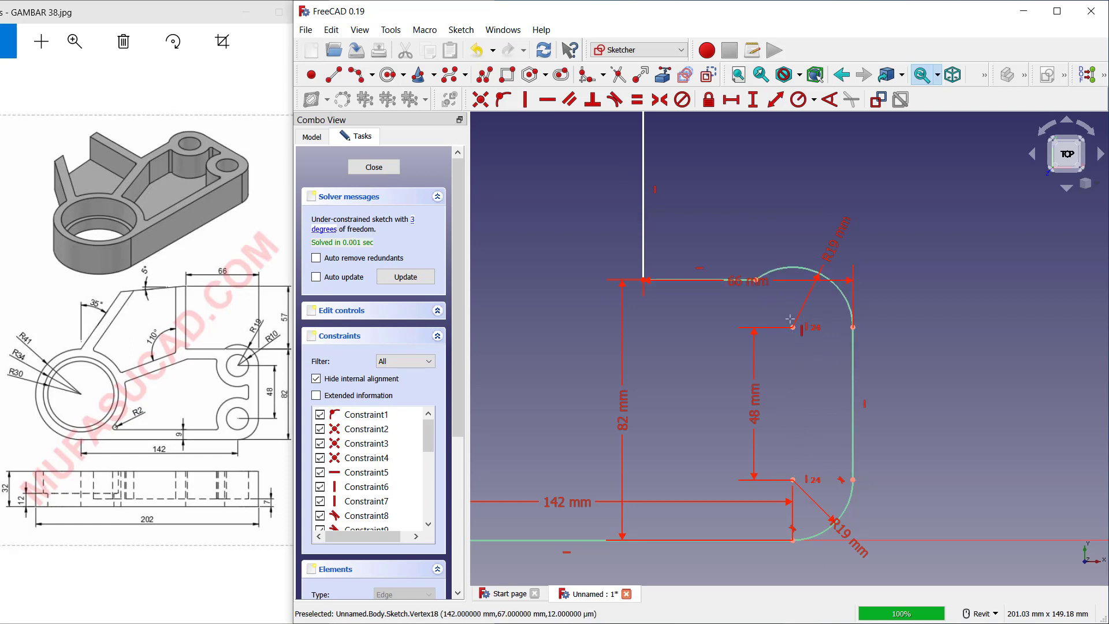
pyautogui.scroll(-3, 793, 350)
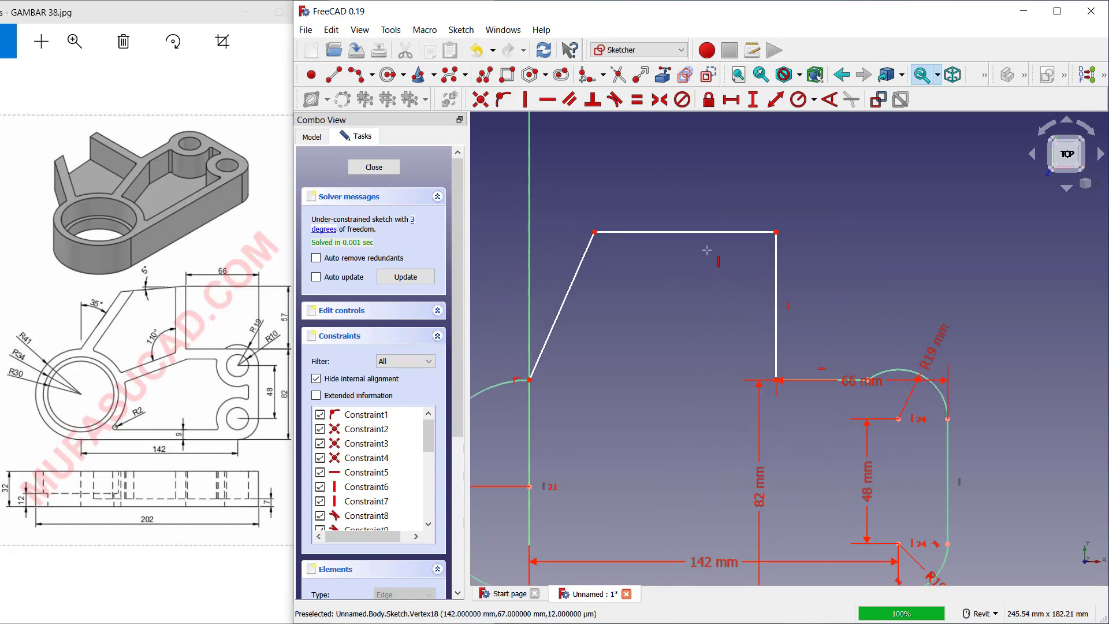
pyautogui.moveTo(682, 275); pyautogui.dragTo(730, 275, button='middle')
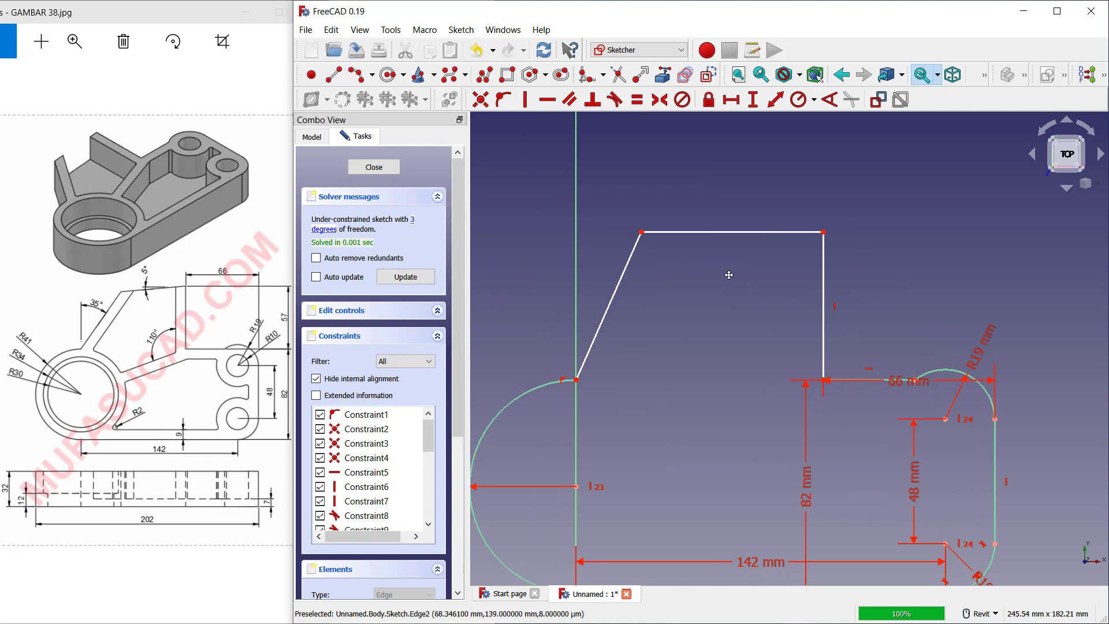
# - Add an 85° angle at the top corner and 145° between the slanted edge and vertical axis
pyautogui.click(829, 99)
pyautogui.click(809, 232)
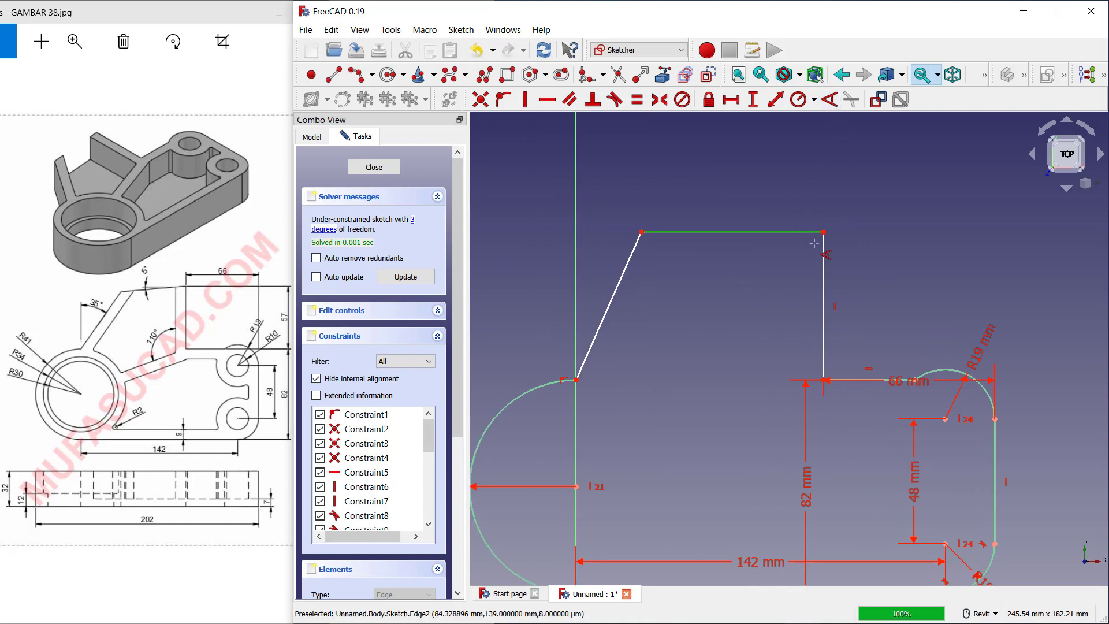
pyautogui.click(823, 259)
pyautogui.write('85')
pyautogui.press('Return')
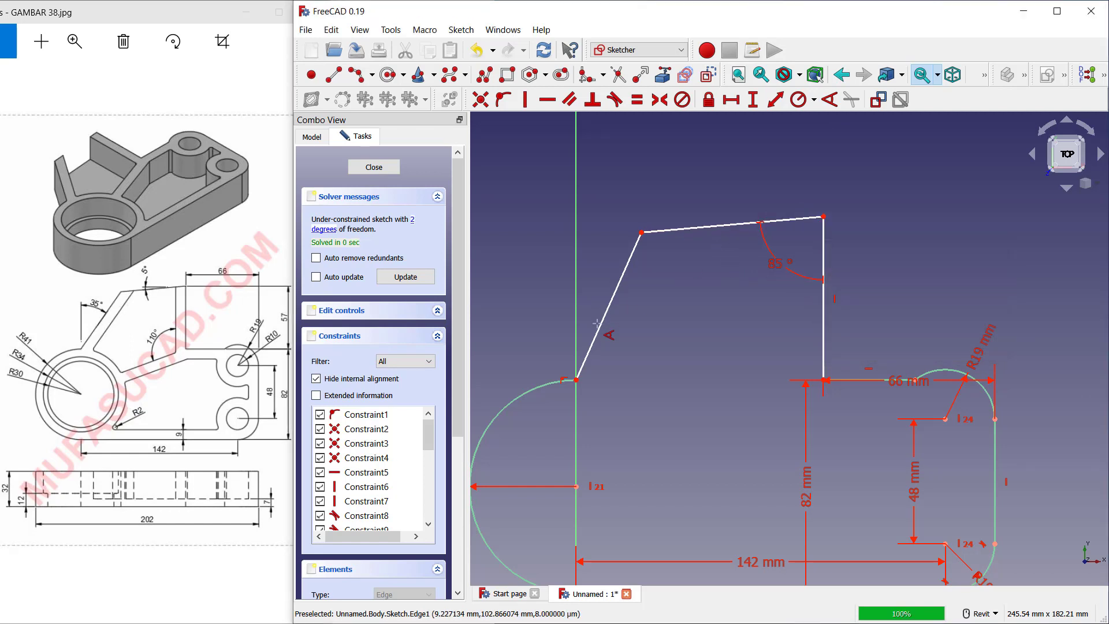
pyautogui.moveTo(596, 322); pyautogui.dragTo(617, 280, button='middle')
pyautogui.click(617, 280)
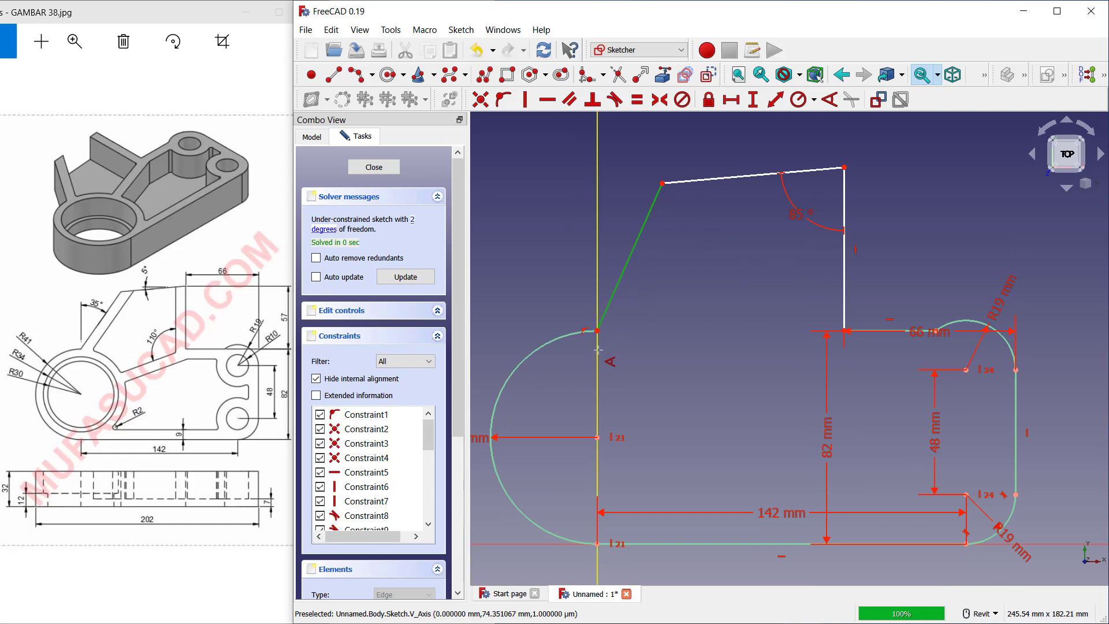
pyautogui.click(598, 361)
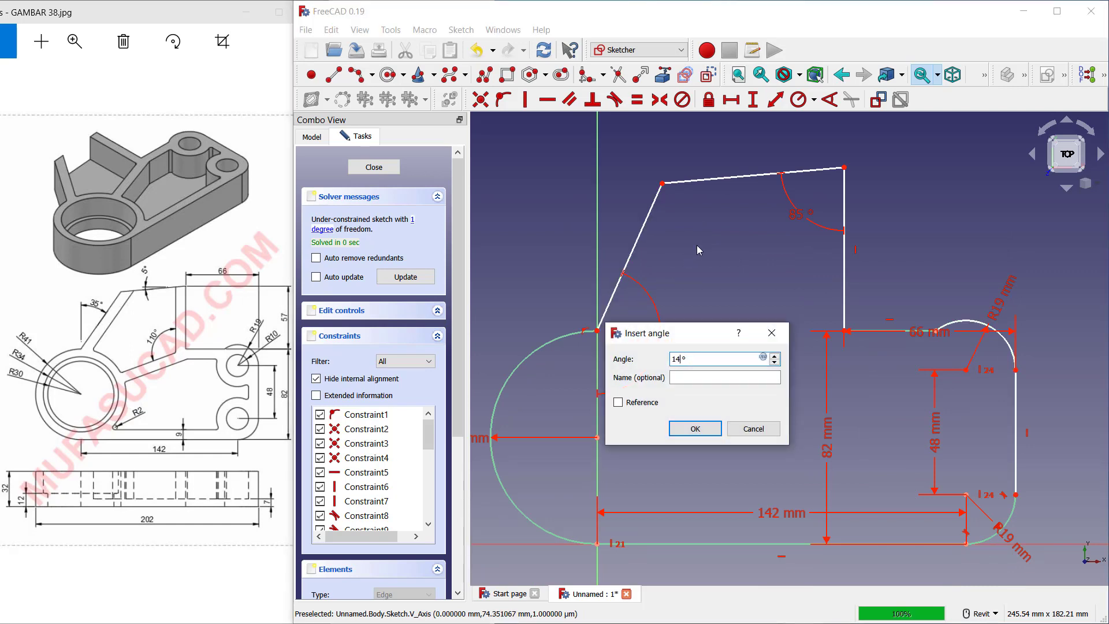
pyautogui.press('Return')
# - Constrain the top vertical edge length to 57 mm and close the sketch
pyautogui.moveTo(978, 222); pyautogui.dragTo(904, 238, button='middle')
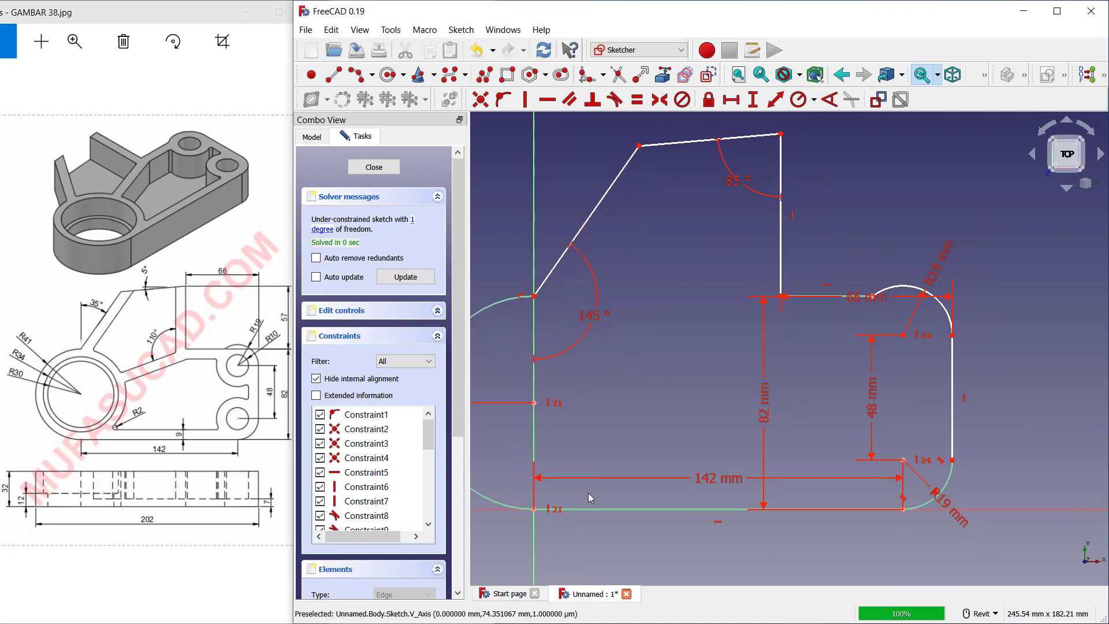
pyautogui.scroll(5, 588, 493)
pyautogui.scroll(-6, 579, 474)
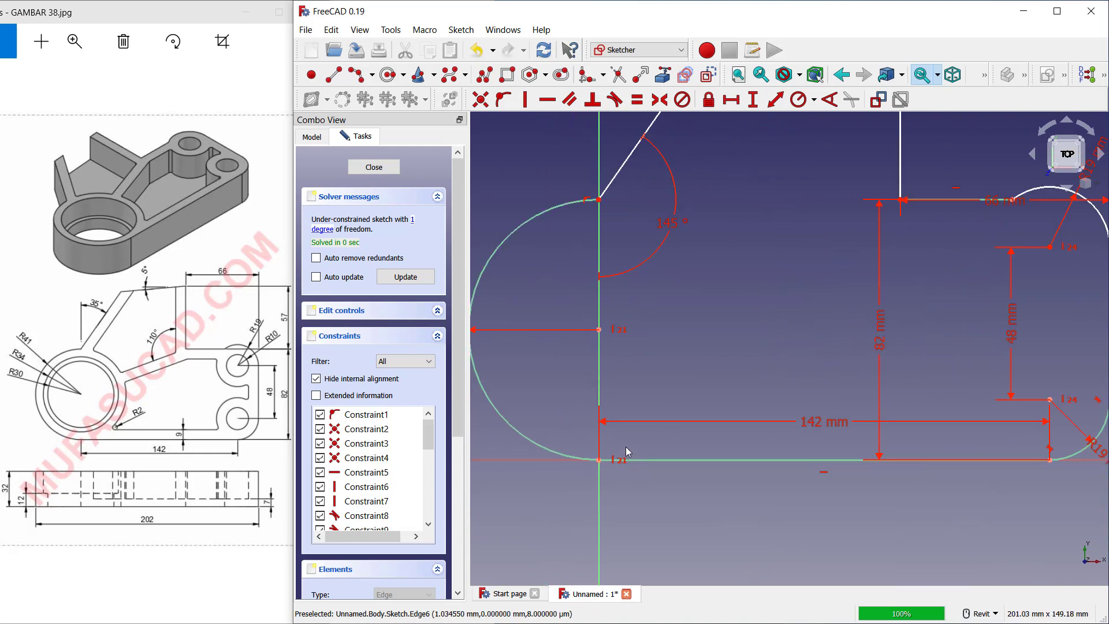
pyautogui.scroll(3, 896, 317)
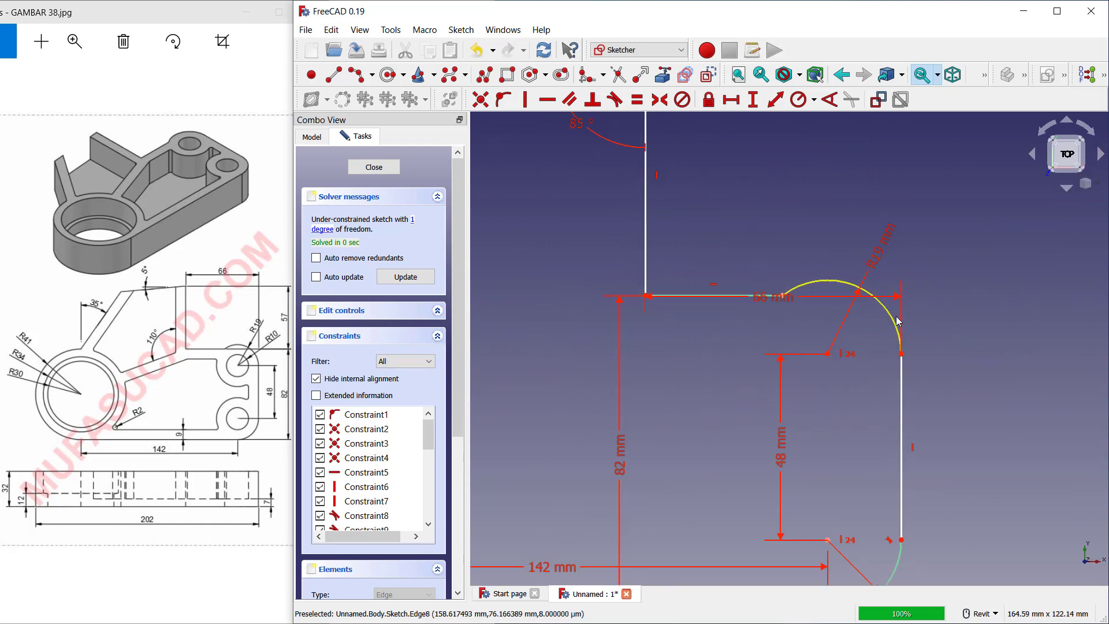
pyautogui.scroll(-5, 890, 315)
pyautogui.scroll(3, 799, 292)
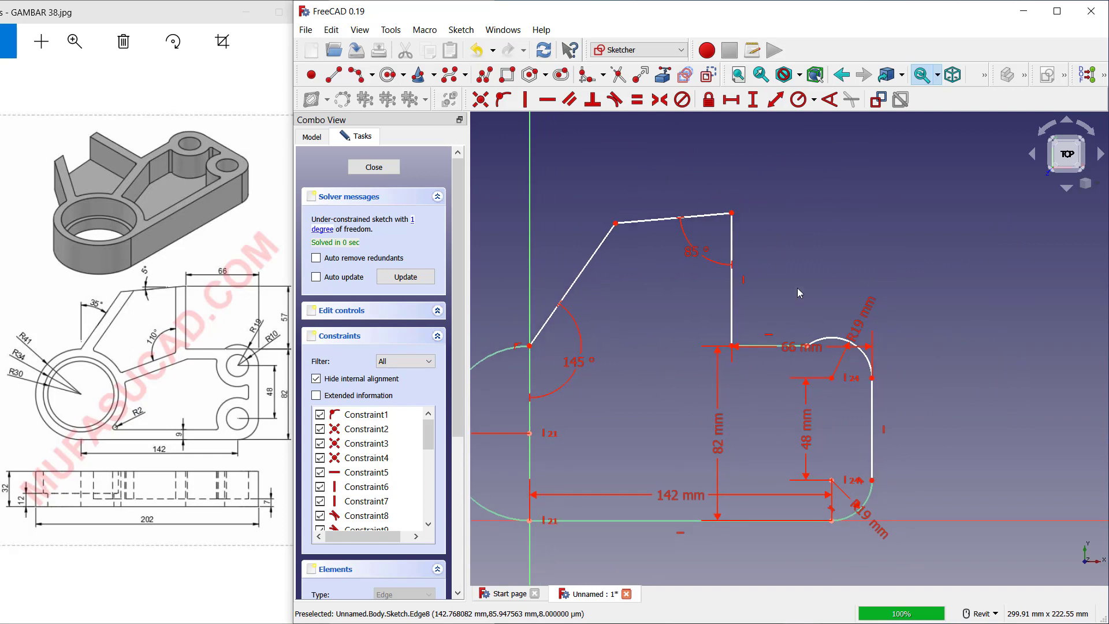
pyautogui.click(775, 100)
pyautogui.click(731, 294)
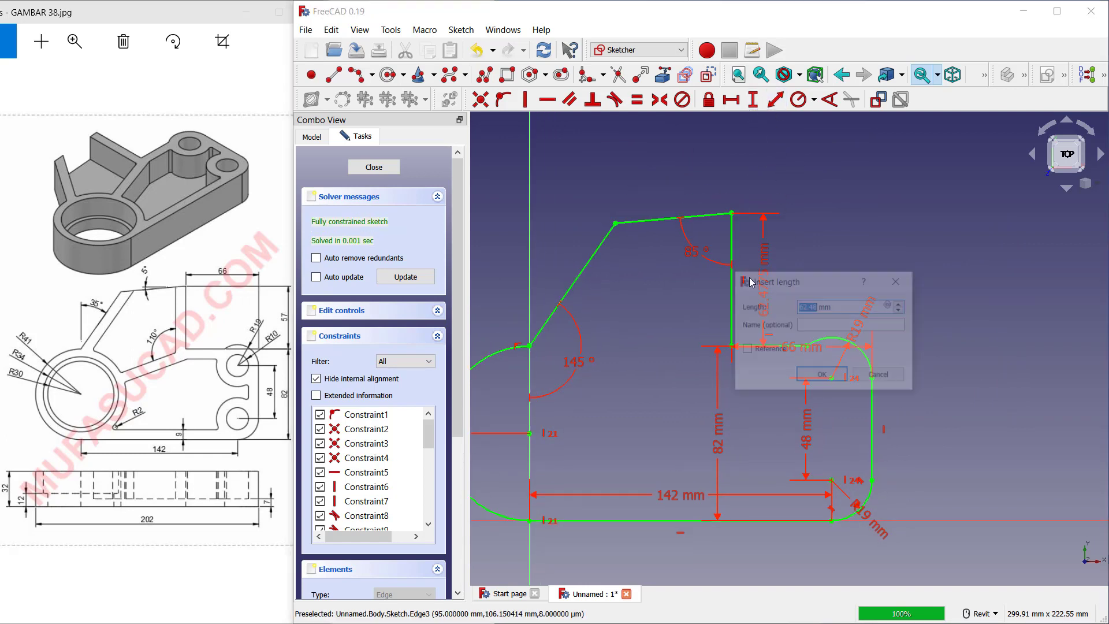
pyautogui.write('57')
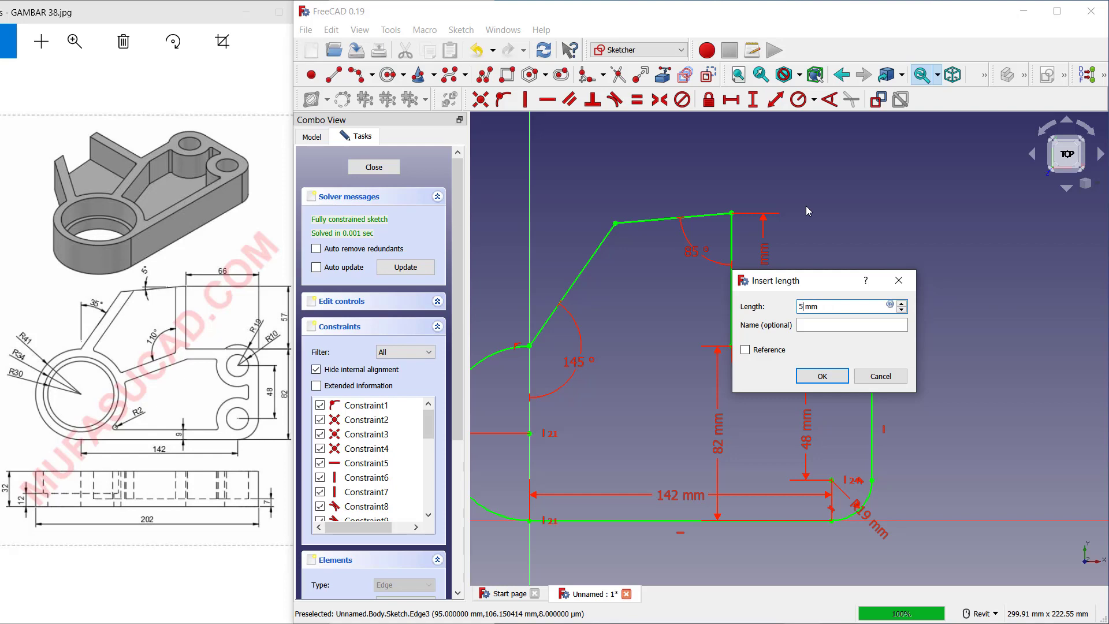
pyautogui.press('Return')
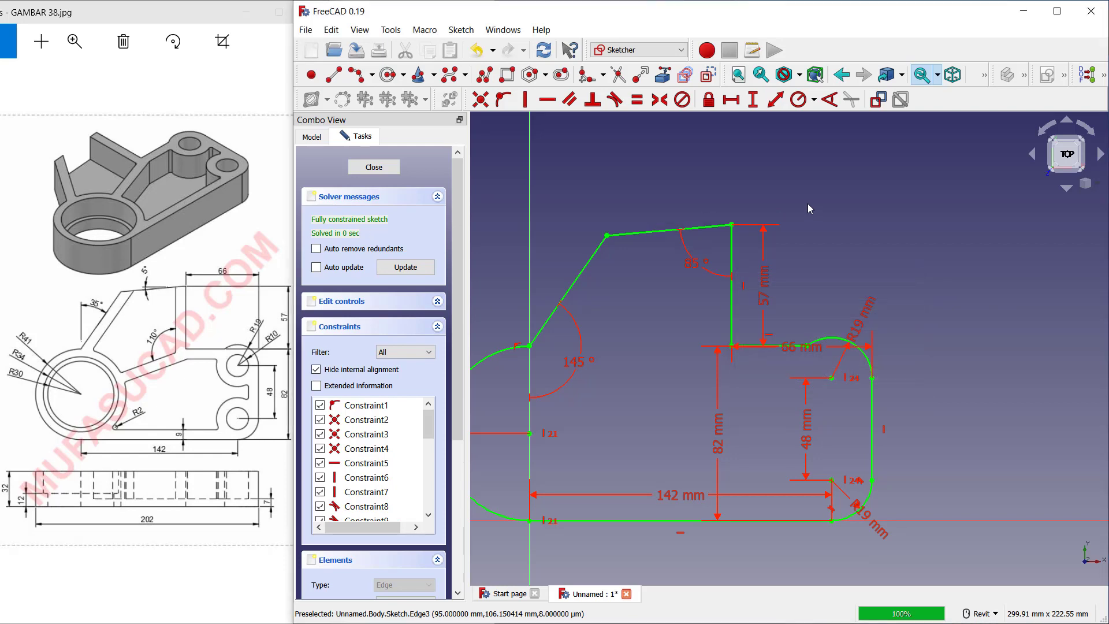
pyautogui.click(374, 167)
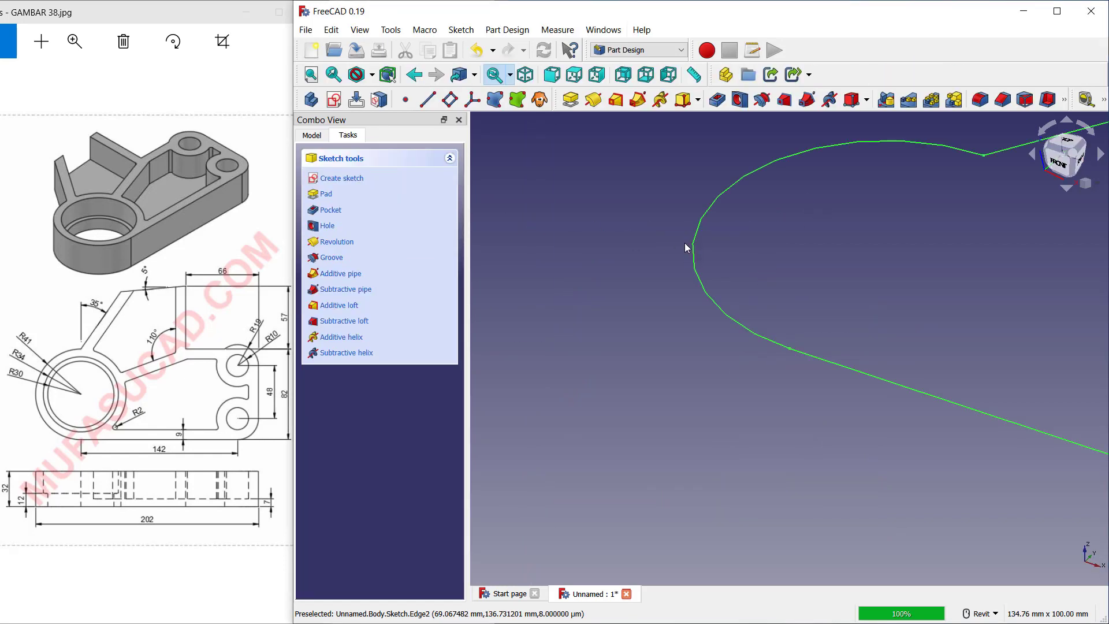
# - Pad the bracket profile into a 32 mm thick plate, then orbit to view its underside
pyautogui.scroll(-3, 740, 260)
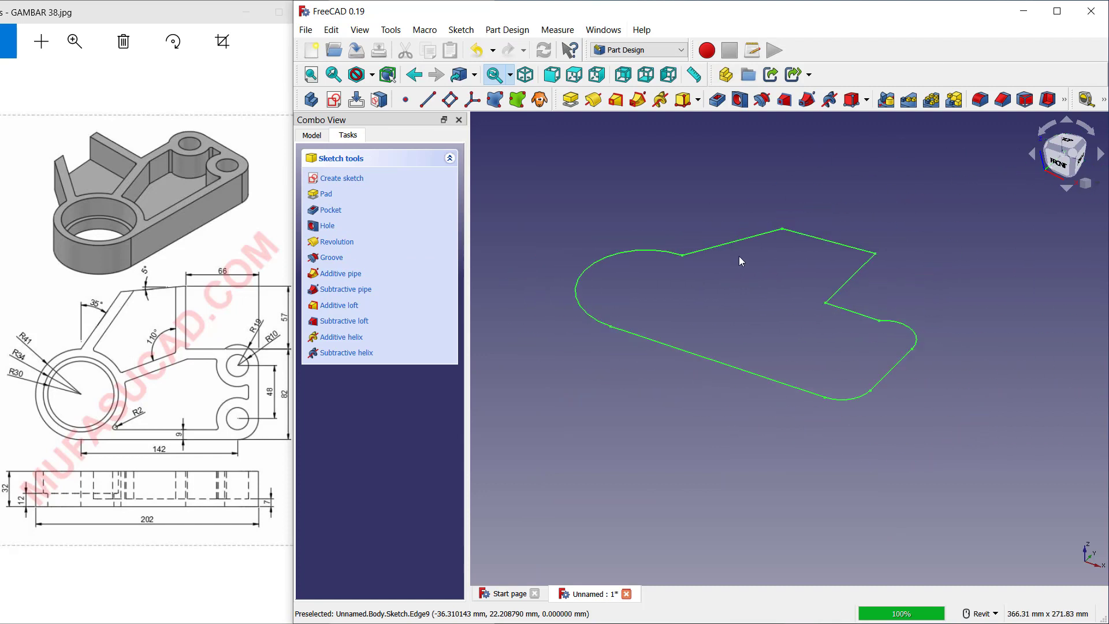
pyautogui.click(327, 197)
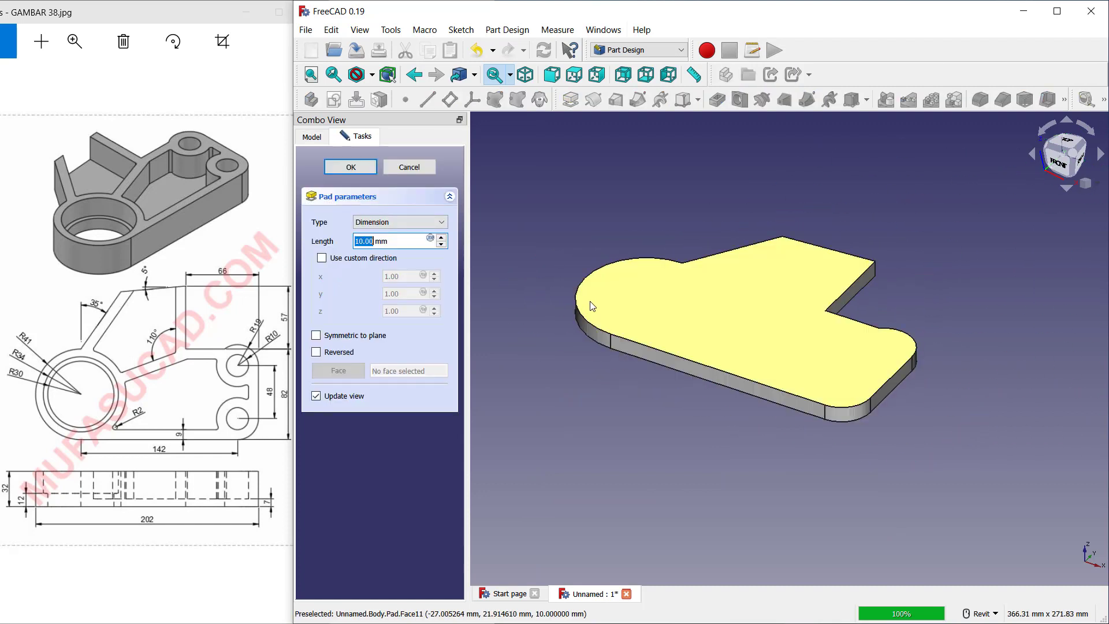
pyautogui.moveTo(399, 244); pyautogui.dragTo(336, 244)
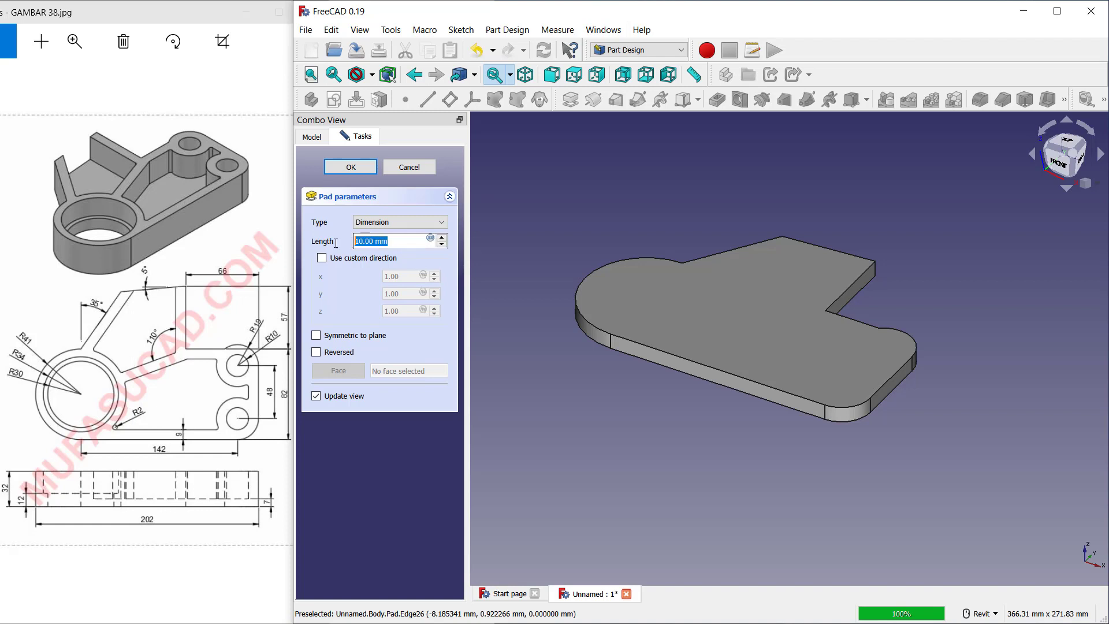
pyautogui.write('32')
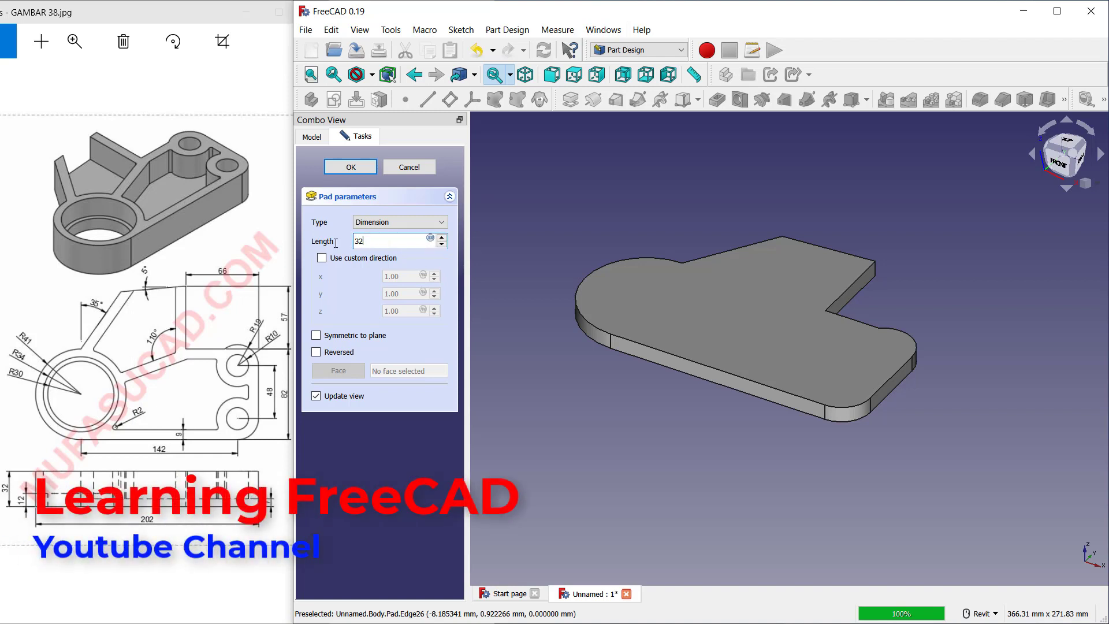
pyautogui.press('Return')
pyautogui.click(663, 278)
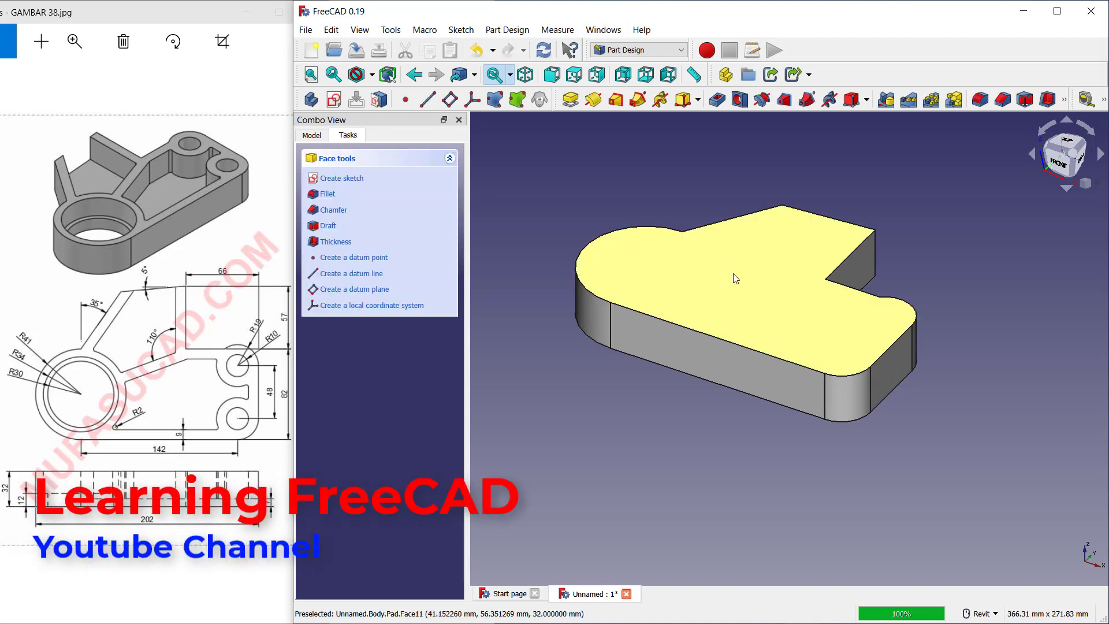
pyautogui.keyDown('shift'); pyautogui.moveTo(688, 342); pyautogui.dragTo(900, 313, button='middle'); pyautogui.keyUp('shift')
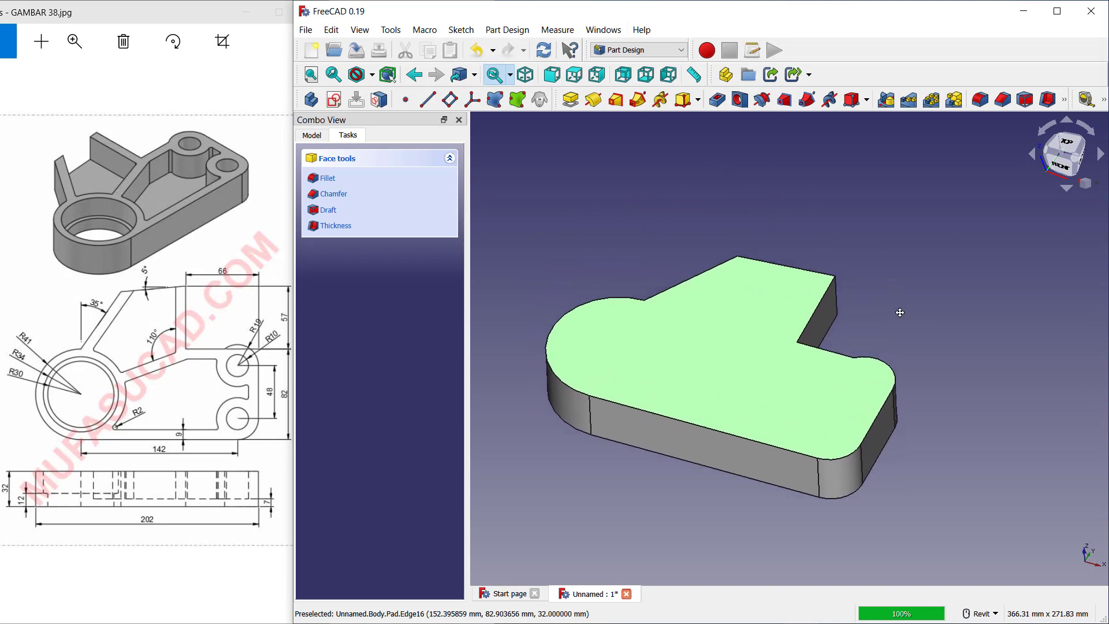
# - Apply a 9 mm inward Thickness to the plate with Intersection join type
pyautogui.click(1047, 100)
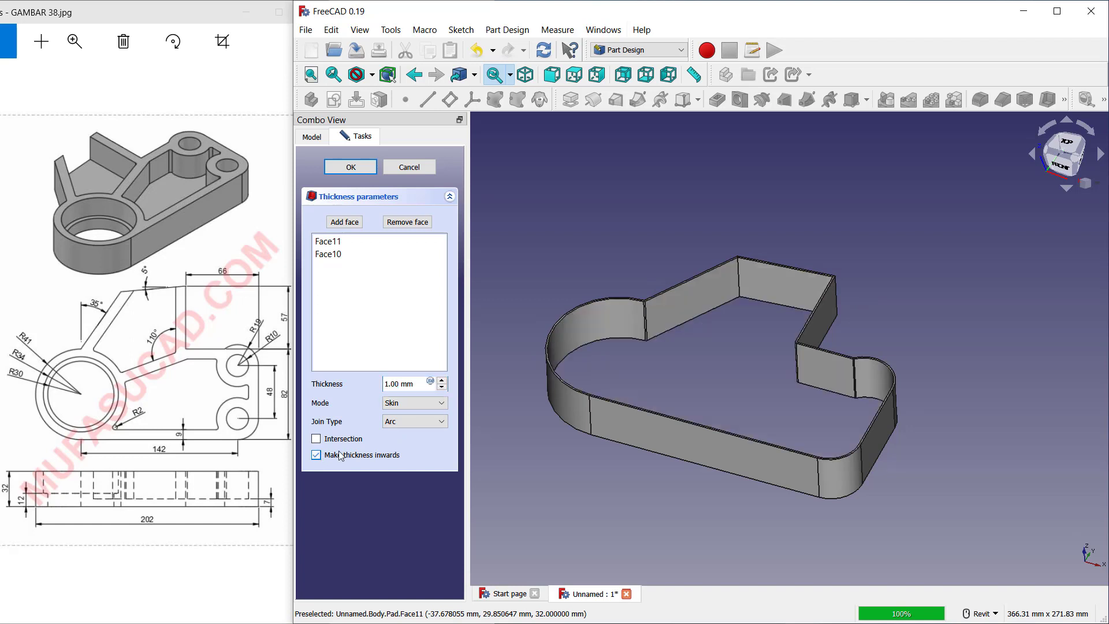
pyautogui.click(408, 420)
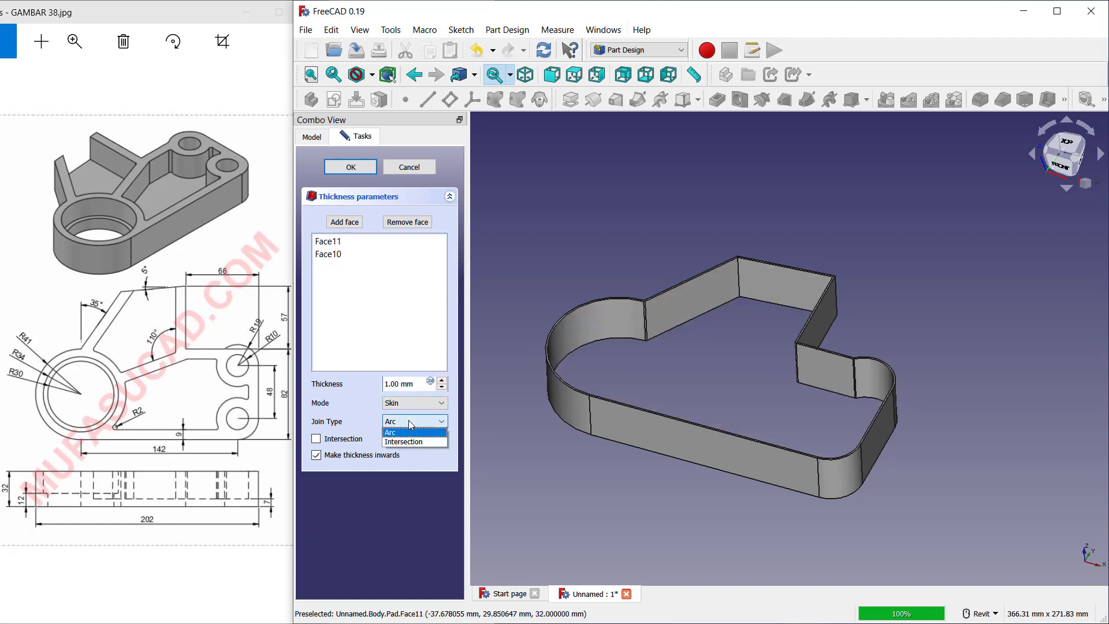
pyautogui.click(405, 443)
pyautogui.moveTo(422, 384); pyautogui.dragTo(374, 385)
pyautogui.write('9')
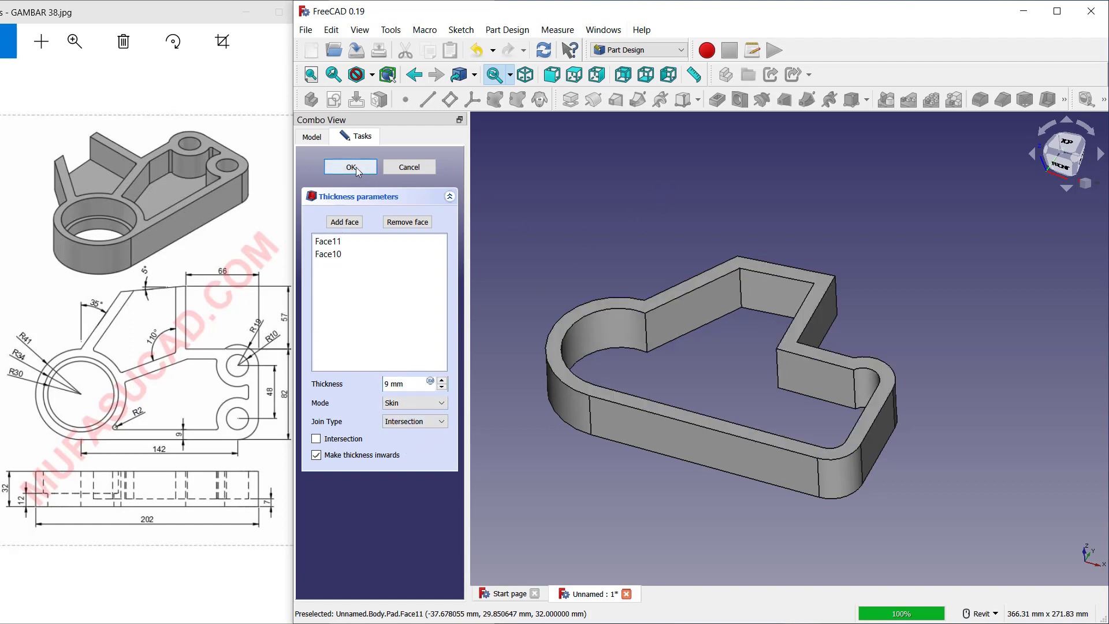
pyautogui.click(355, 169)
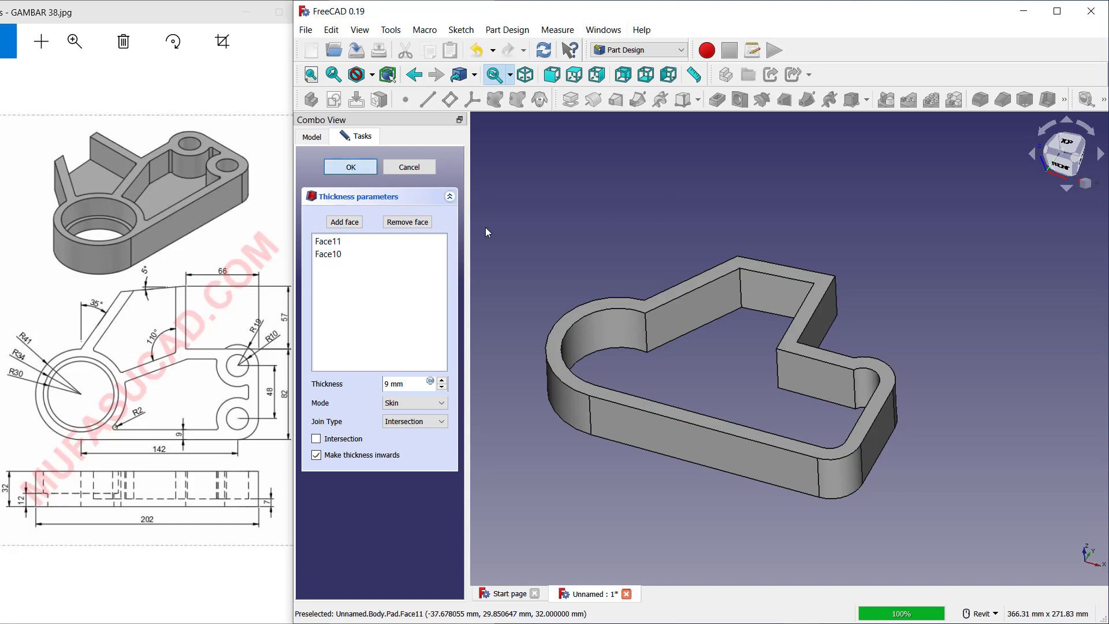
# - Sketch a circle on the wall tops, centred on the V-axis through the rounded end's arc vertex
pyautogui.click(621, 303)
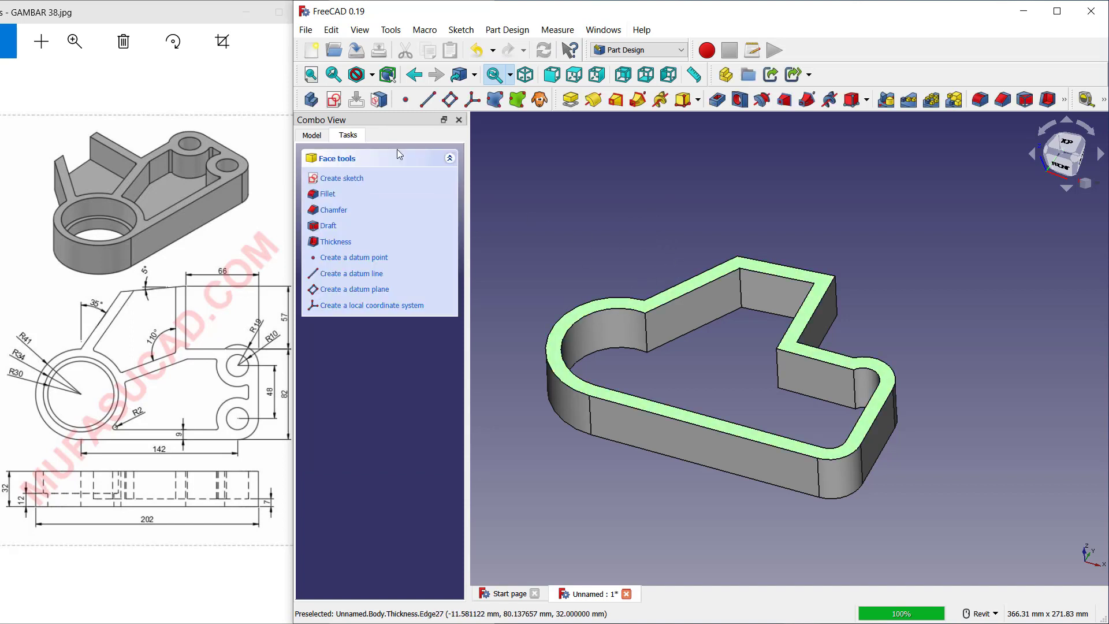
pyautogui.click(334, 100)
pyautogui.scroll(4, 638, 328)
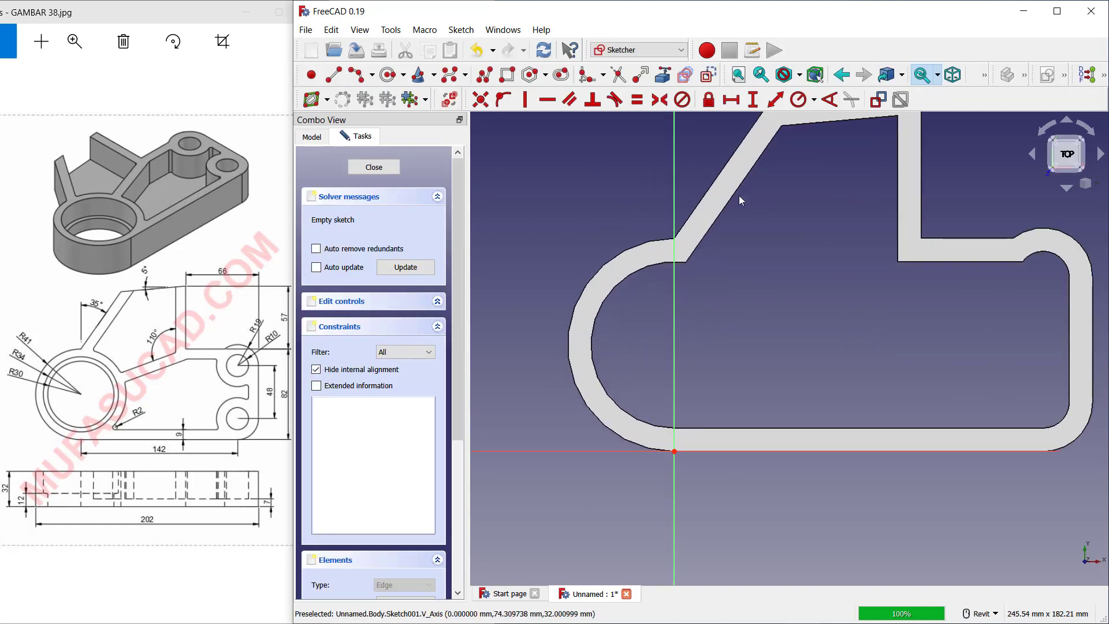
pyautogui.click(665, 75)
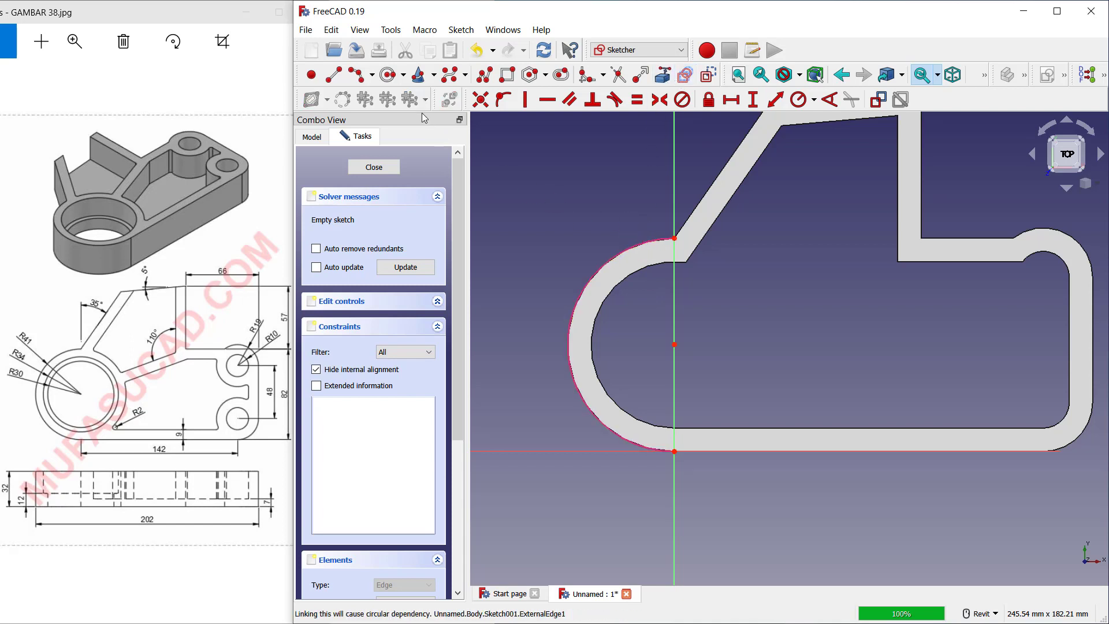
pyautogui.click(388, 74)
pyautogui.click(674, 345)
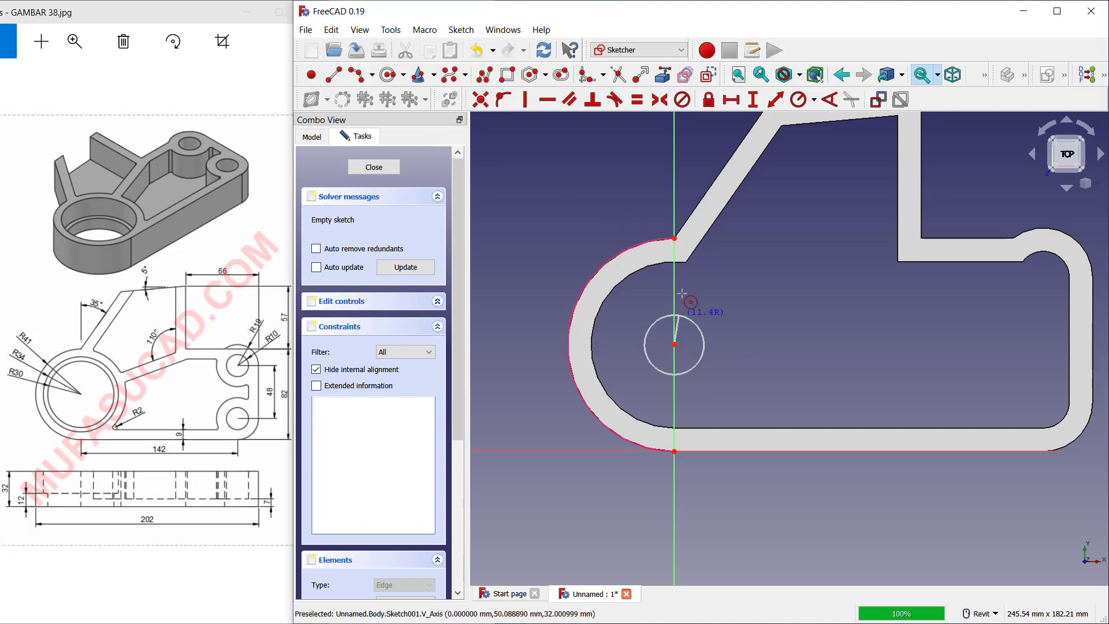
pyautogui.click(675, 238)
pyautogui.click(399, 170)
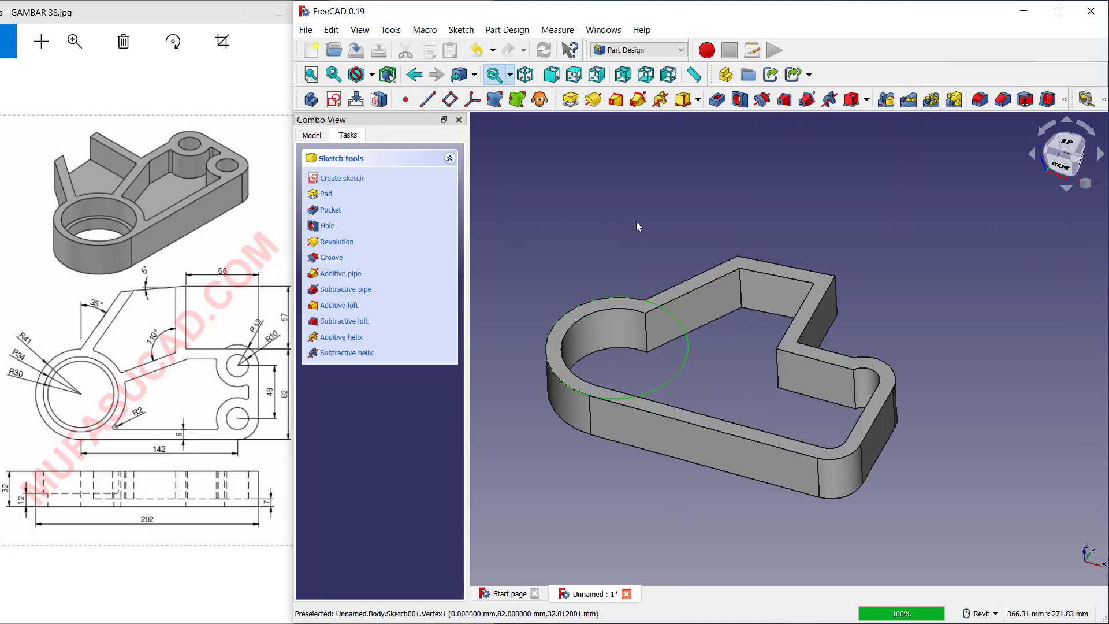
# - Pad the circle sketch 32 mm in the reversed direction to fill the rounded left end
pyautogui.click(342, 200)
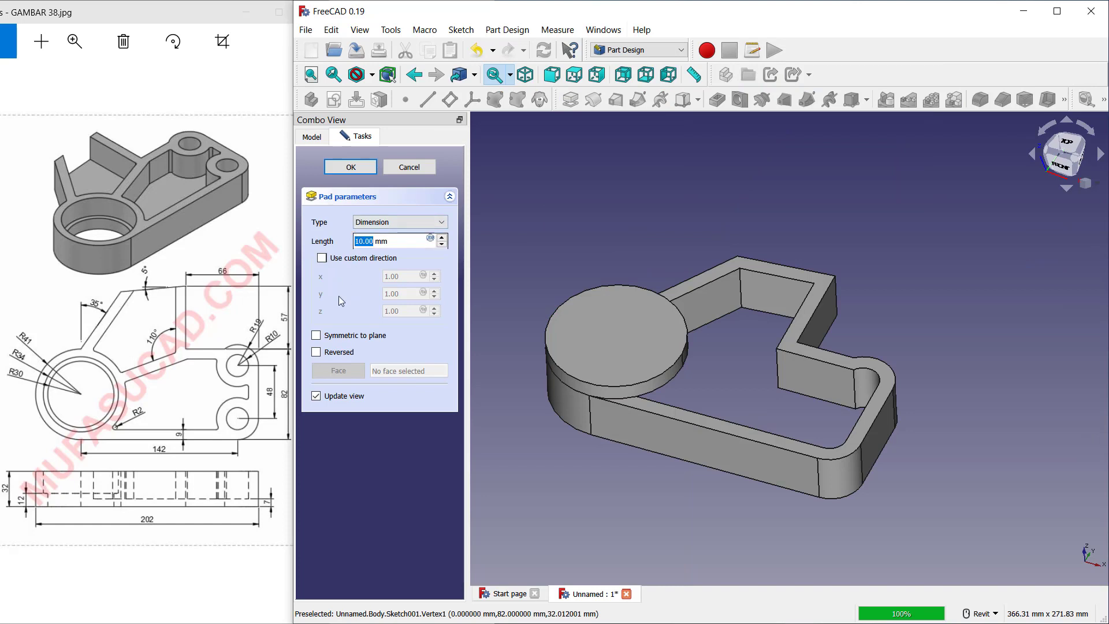
pyautogui.click(317, 352)
pyautogui.click(358, 241)
pyautogui.hotkey('shift', 'End')
pyautogui.write('32')
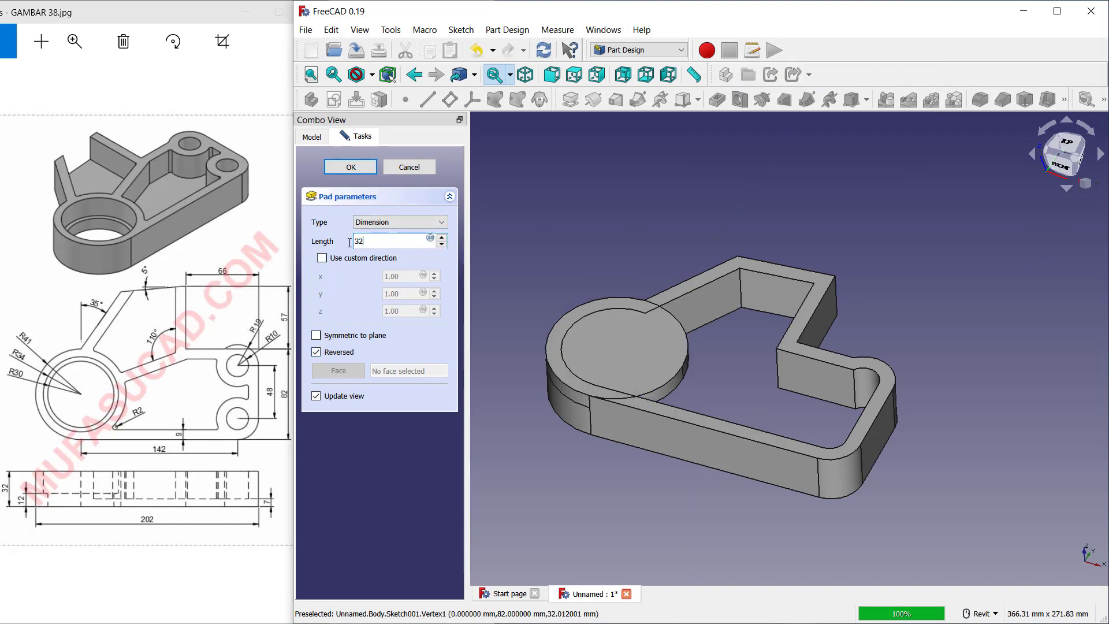
pyautogui.press('Return')
pyautogui.moveTo(571, 251)
pyautogui.keyDown('shift'); pyautogui.mouseDown(button='middle')
pyautogui.moveTo(587, 248)
pyautogui.moveTo(563, 237)
pyautogui.moveTo(569, 247)
pyautogui.mouseUp(button='middle'); pyautogui.keyUp('shift')
# - Find the original base outline Sketch under the first Pad and make it visible
pyautogui.click(321, 142)
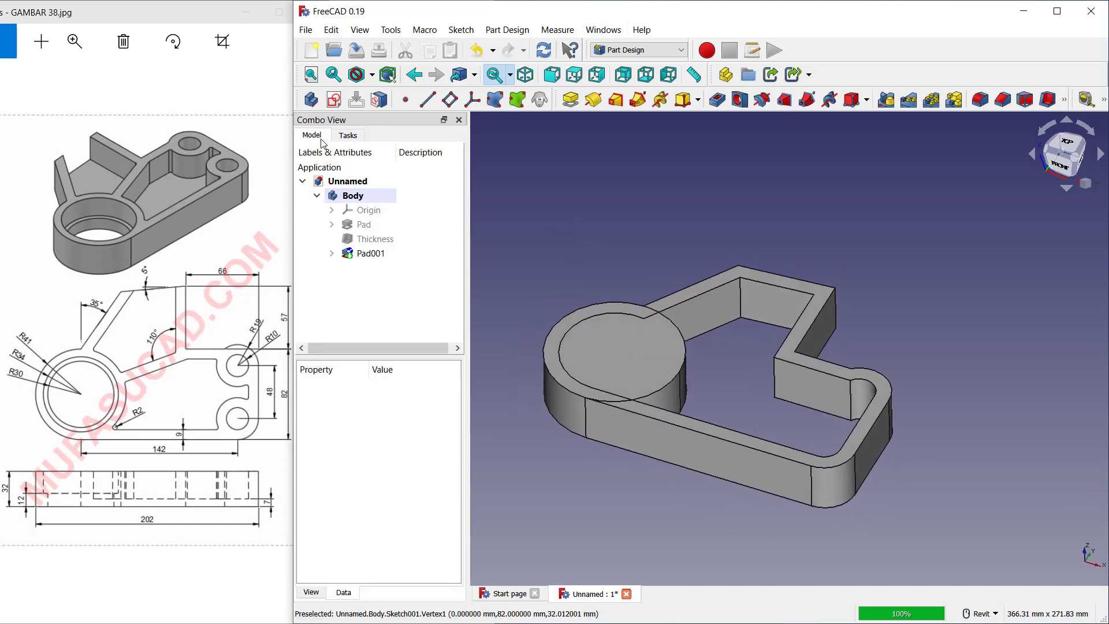
pyautogui.click(332, 224)
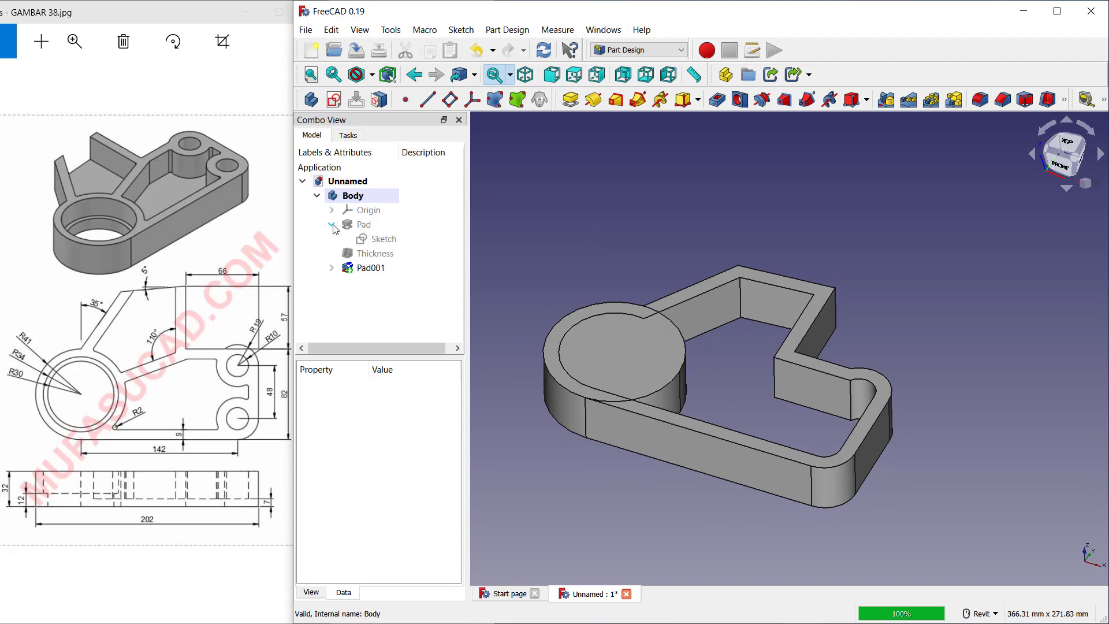
pyautogui.click(368, 242)
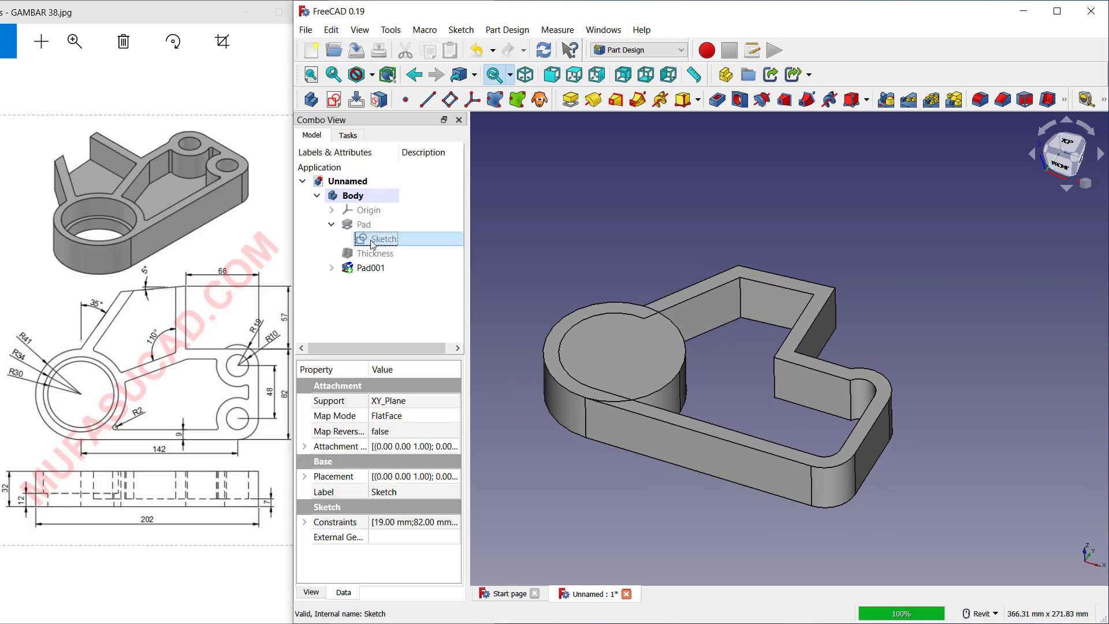
pyautogui.press('space')
# - Pad the base outline sketch 7 mm to form the floor
pyautogui.click(570, 99)
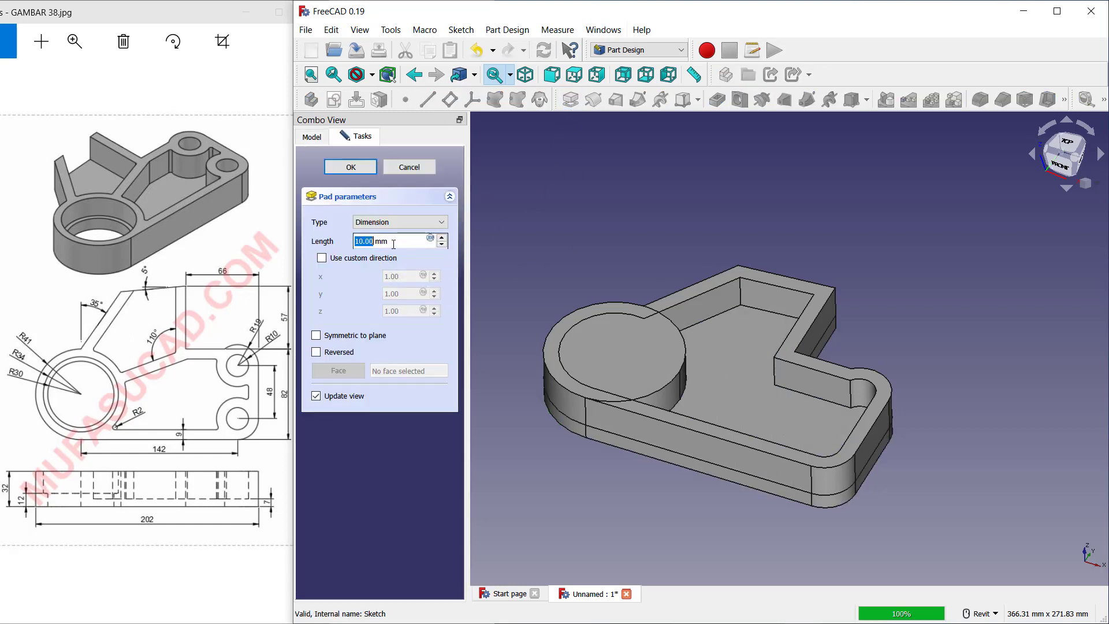
pyautogui.tripleClick(373, 242)
pyautogui.write('7')
pyautogui.click(363, 169)
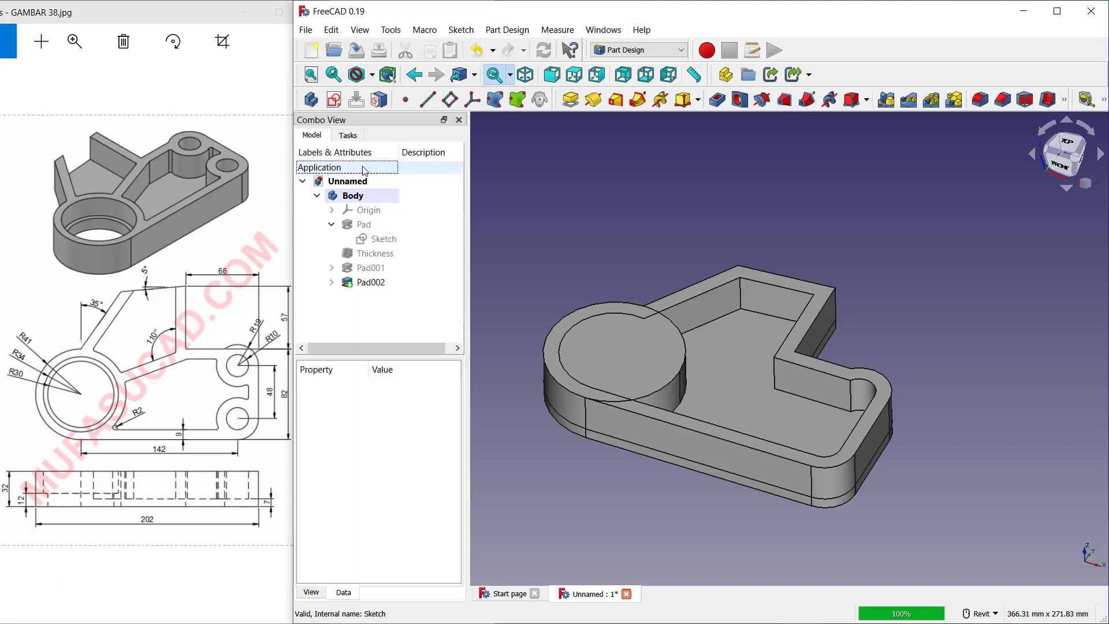
pyautogui.click(528, 221)
pyautogui.scroll(3, 607, 205)
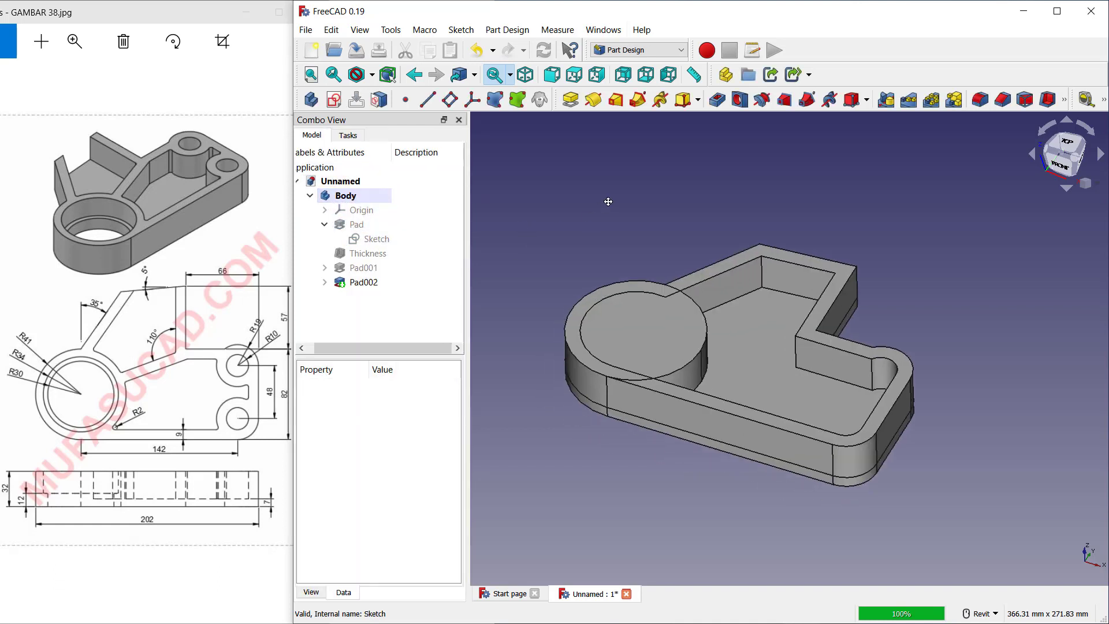
# - Start a sketch on the round boss top with its outer arc as external geometry
pyautogui.click(647, 357)
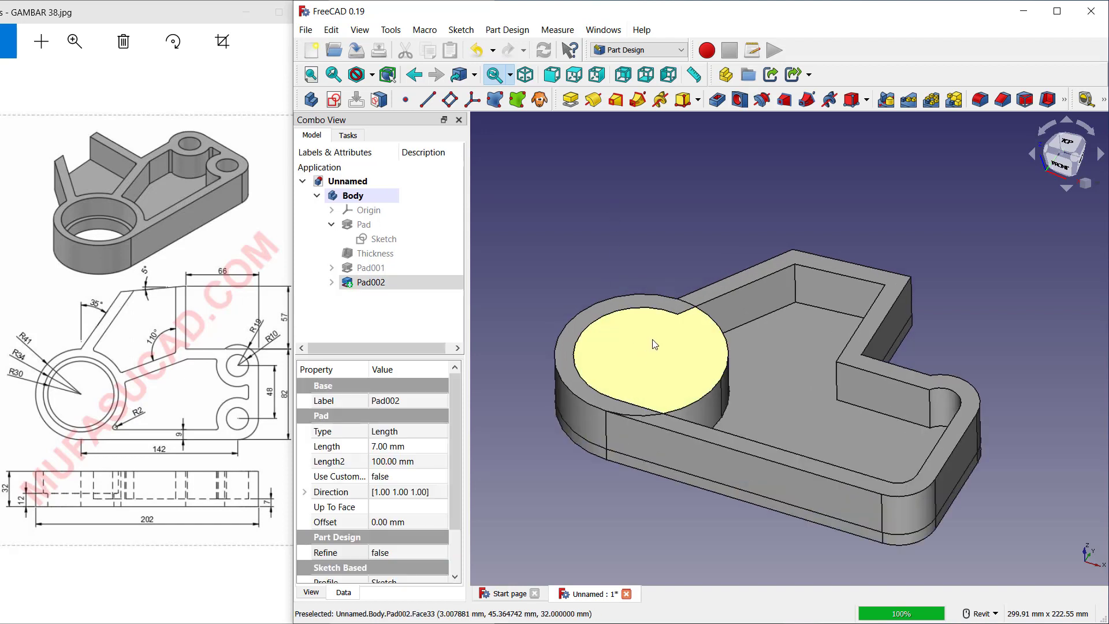
pyautogui.click(333, 101)
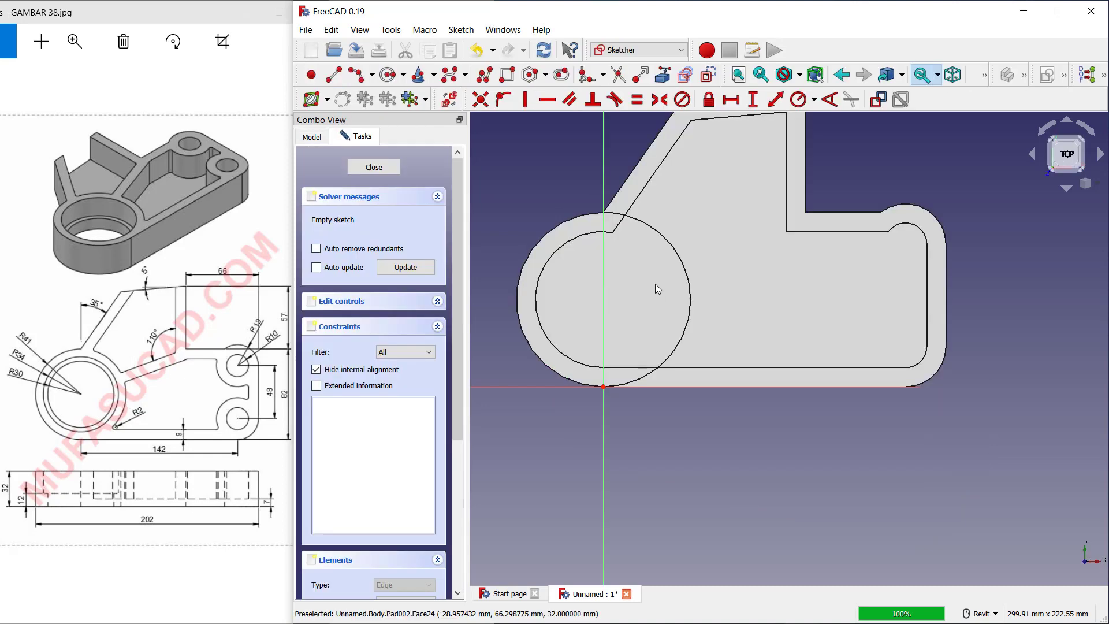
pyautogui.click(663, 75)
pyautogui.click(708, 261)
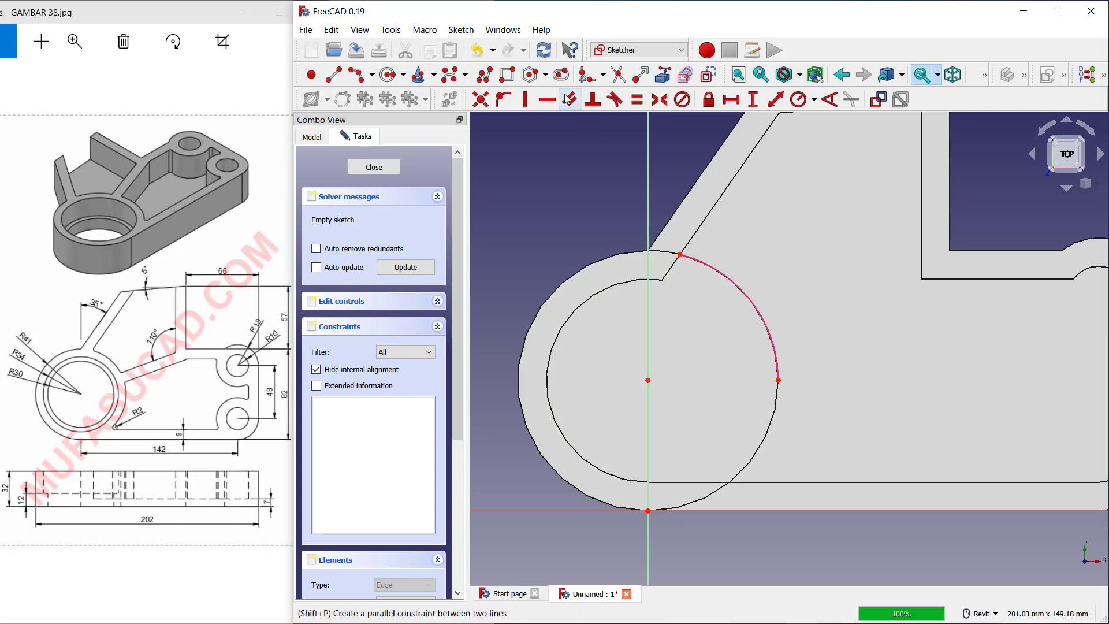
# - Draw a circle at the arc centre, constrain its radius to 34 mm, and close the sketch
pyautogui.click(388, 75)
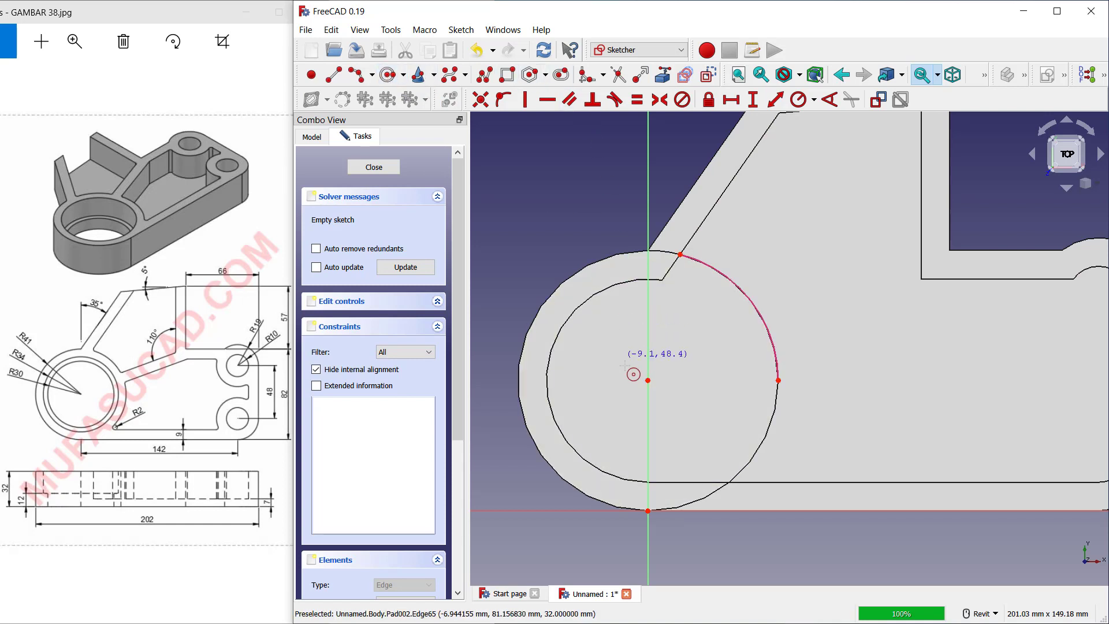
pyautogui.click(648, 380)
pyautogui.click(679, 316)
pyautogui.click(798, 100)
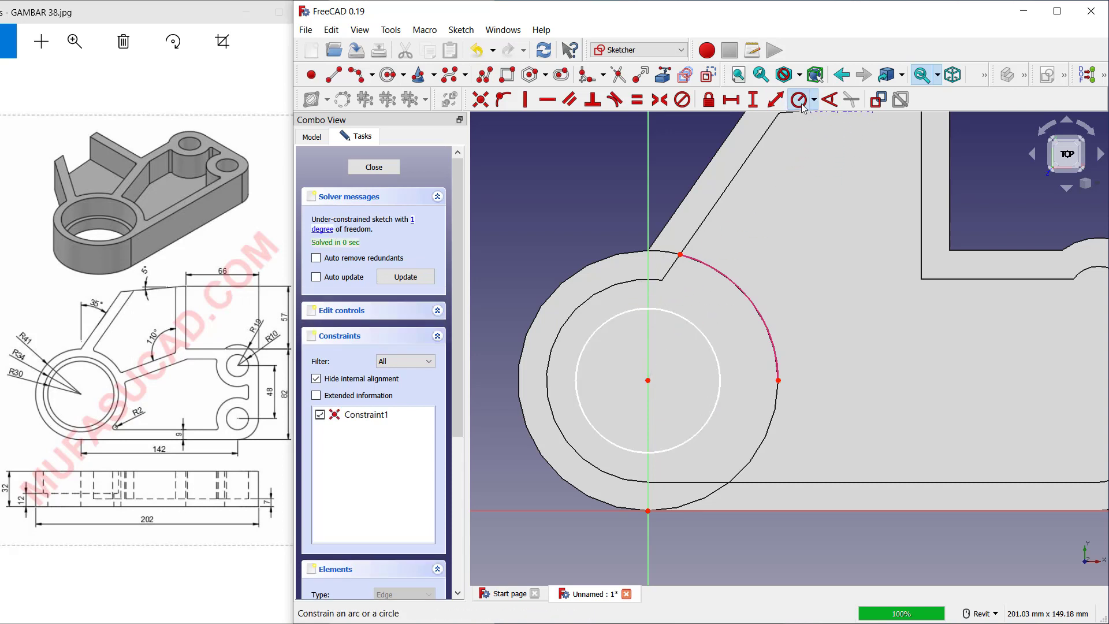
pyautogui.click(684, 317)
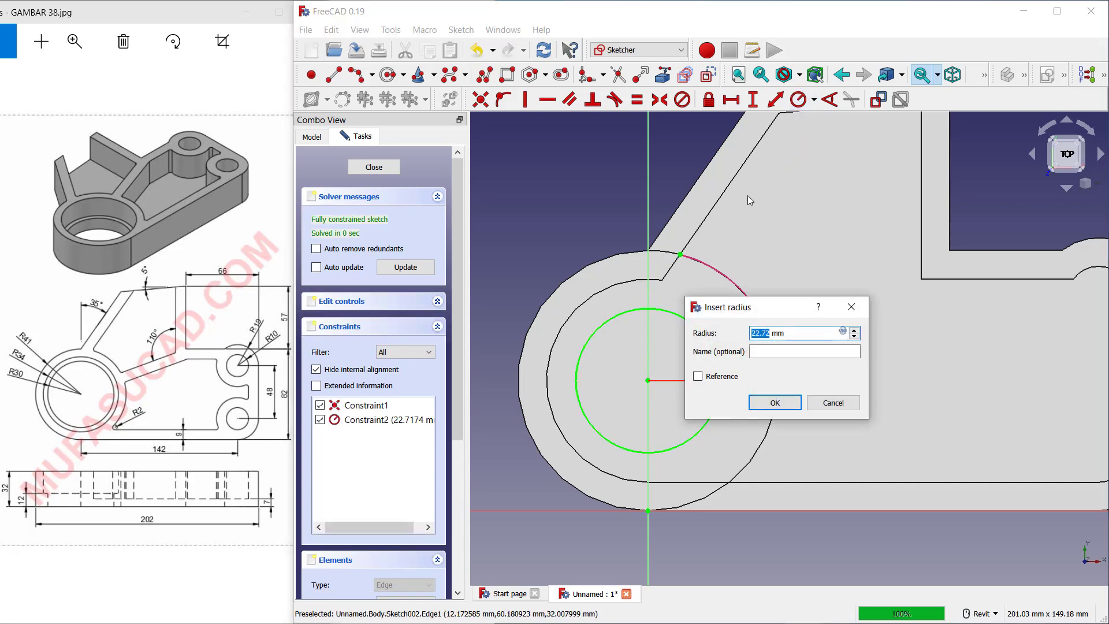
pyautogui.write('34')
pyautogui.press('Return')
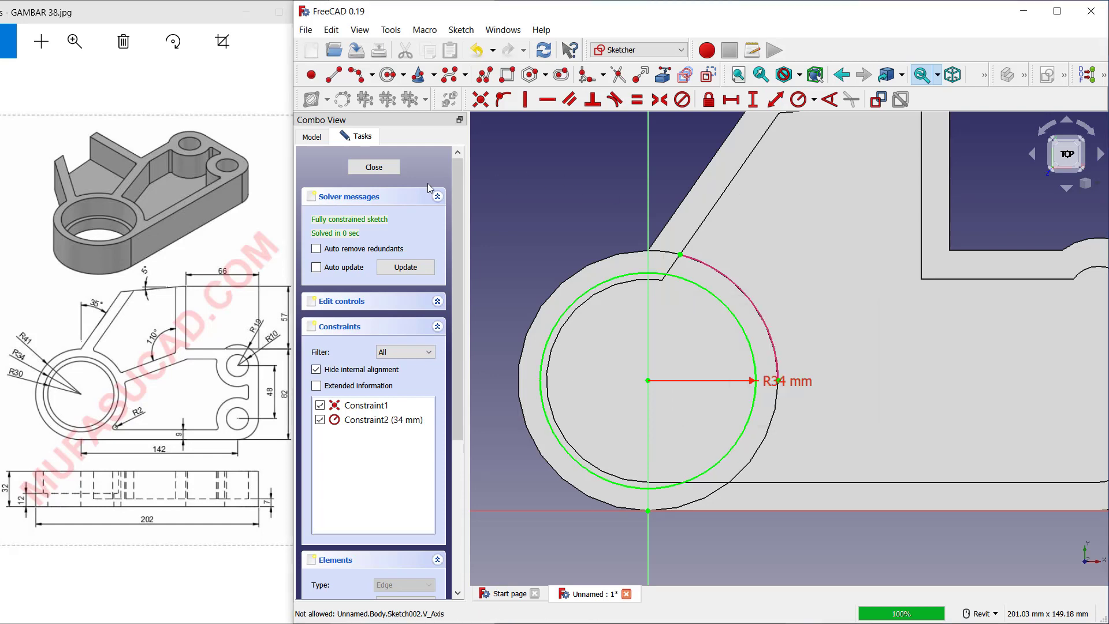
pyautogui.click(374, 167)
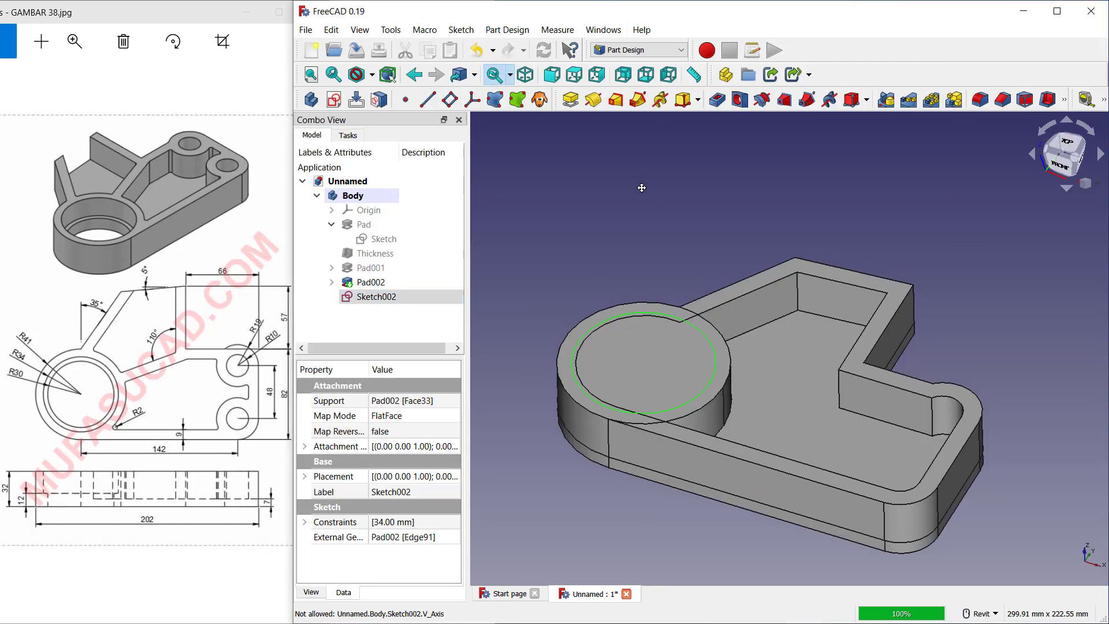
# - Pocket the 34 mm circle 20 mm deep into the boss top
pyautogui.click(720, 101)
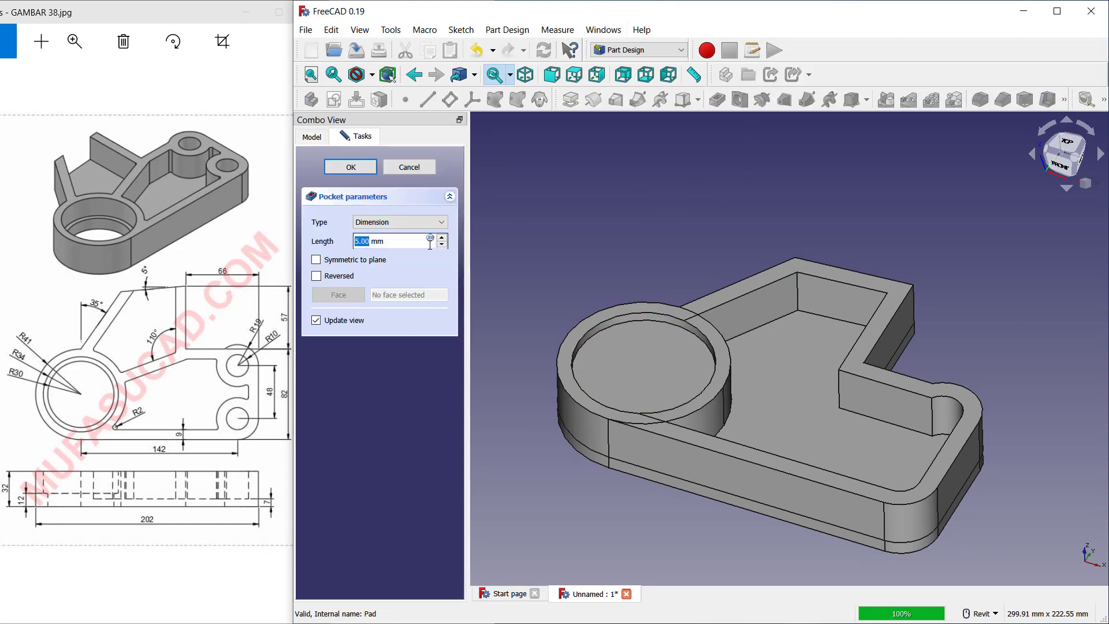
pyautogui.moveTo(408, 240); pyautogui.dragTo(345, 243)
pyautogui.write('20')
pyautogui.click(543, 226)
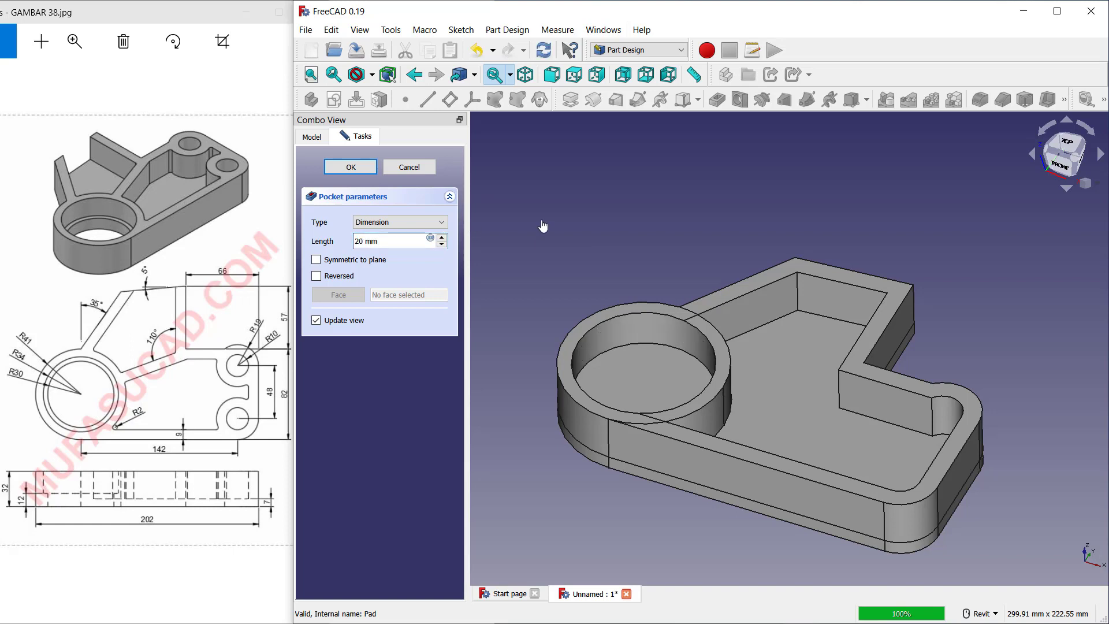
pyautogui.click(365, 170)
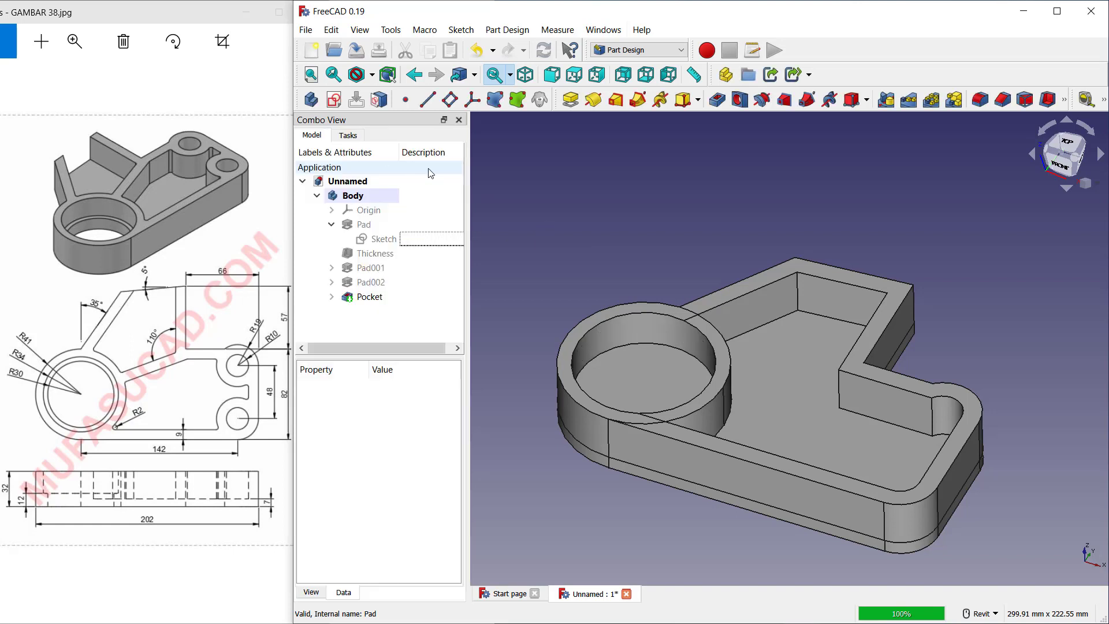
pyautogui.click(637, 379)
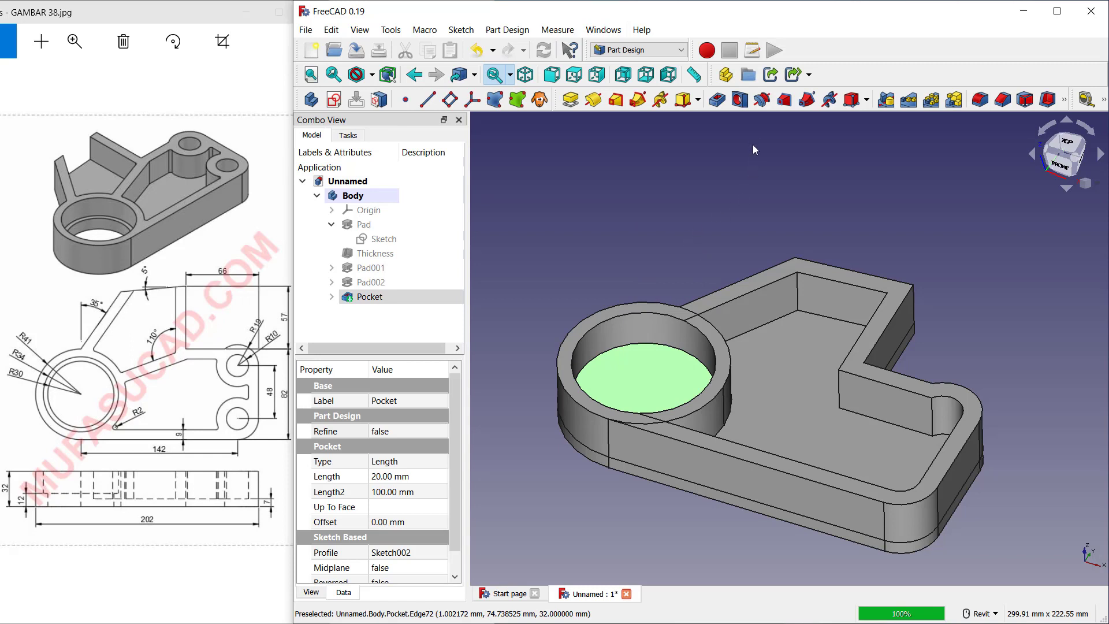
# - Add a 60 mm diameter Hole through the pocket floor, then reorient to a top-down view
pyautogui.click(741, 102)
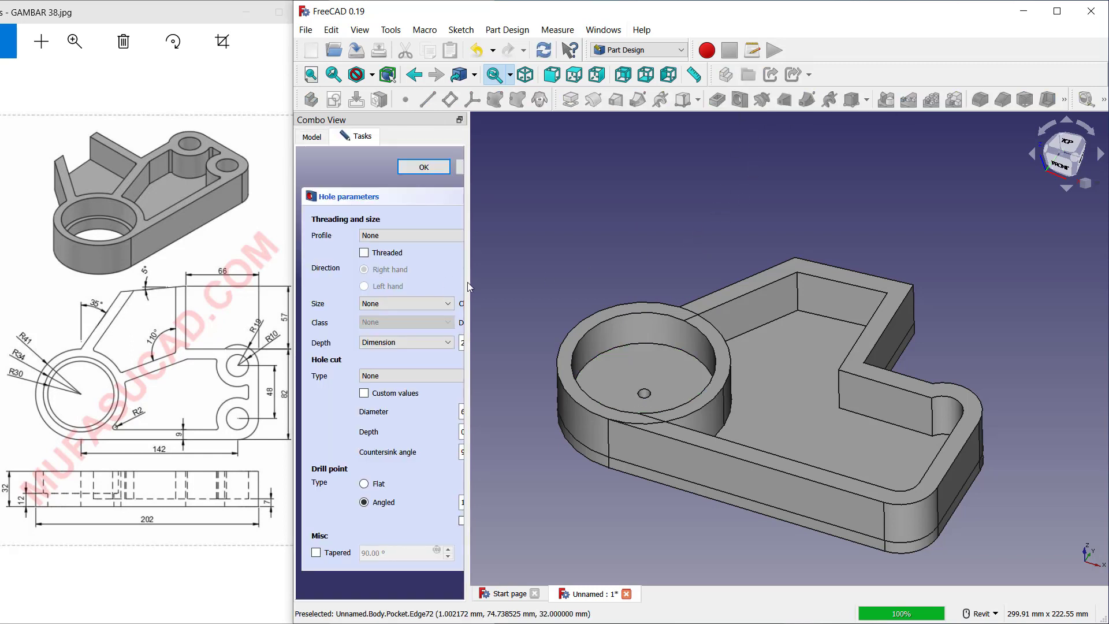
pyautogui.moveTo(469, 280); pyautogui.dragTo(564, 295)
pyautogui.moveTo(513, 323); pyautogui.dragTo(493, 328)
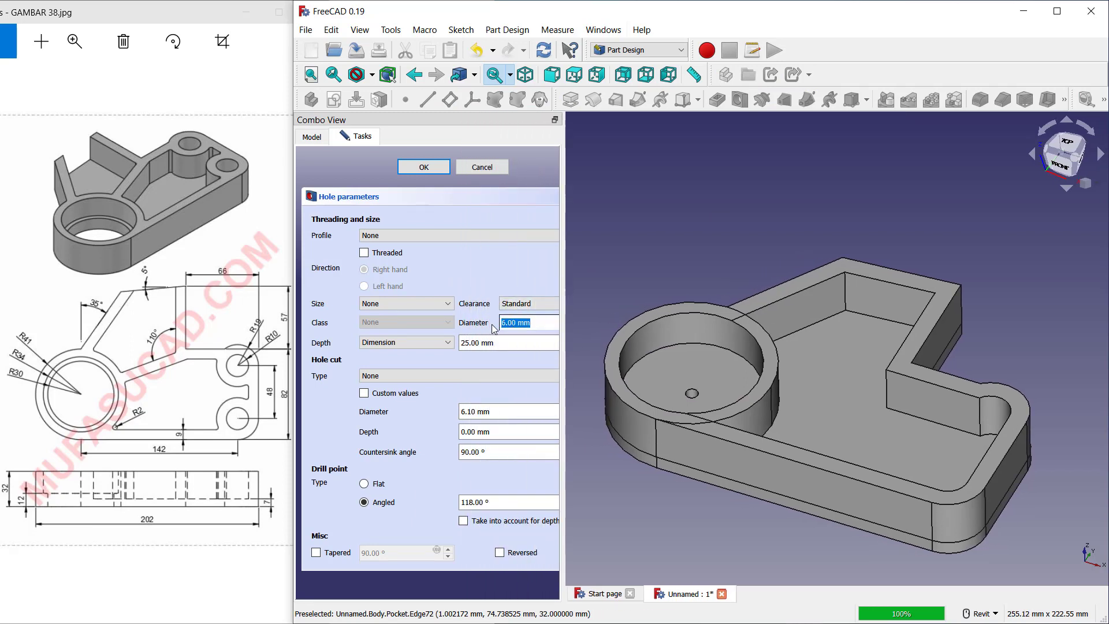
pyautogui.write('60')
pyautogui.click(423, 168)
pyautogui.moveTo(672, 237); pyautogui.dragTo(628, 232, button='middle')
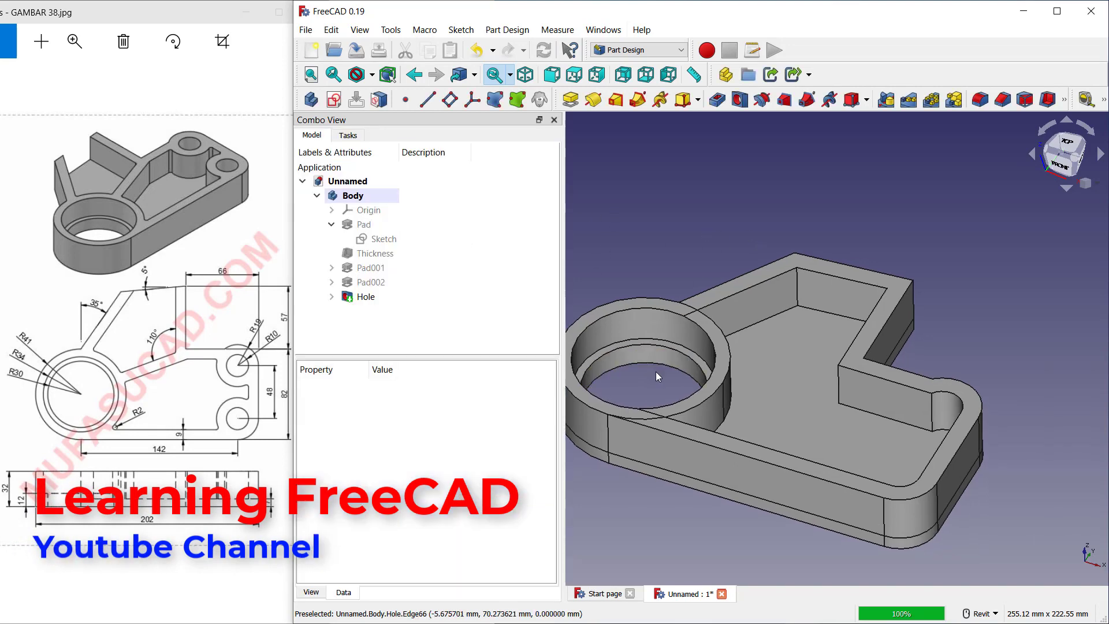
pyautogui.keyDown('shift'); pyautogui.moveTo(718, 418); pyautogui.dragTo(812, 306, button='middle'); pyautogui.keyUp('shift')
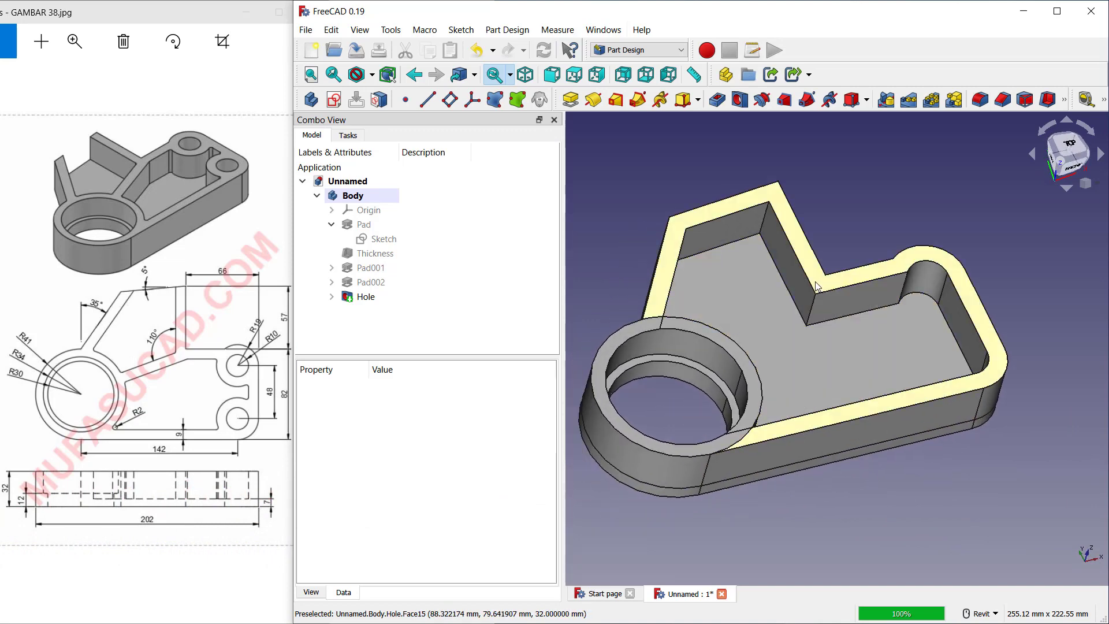
pyautogui.click(826, 287)
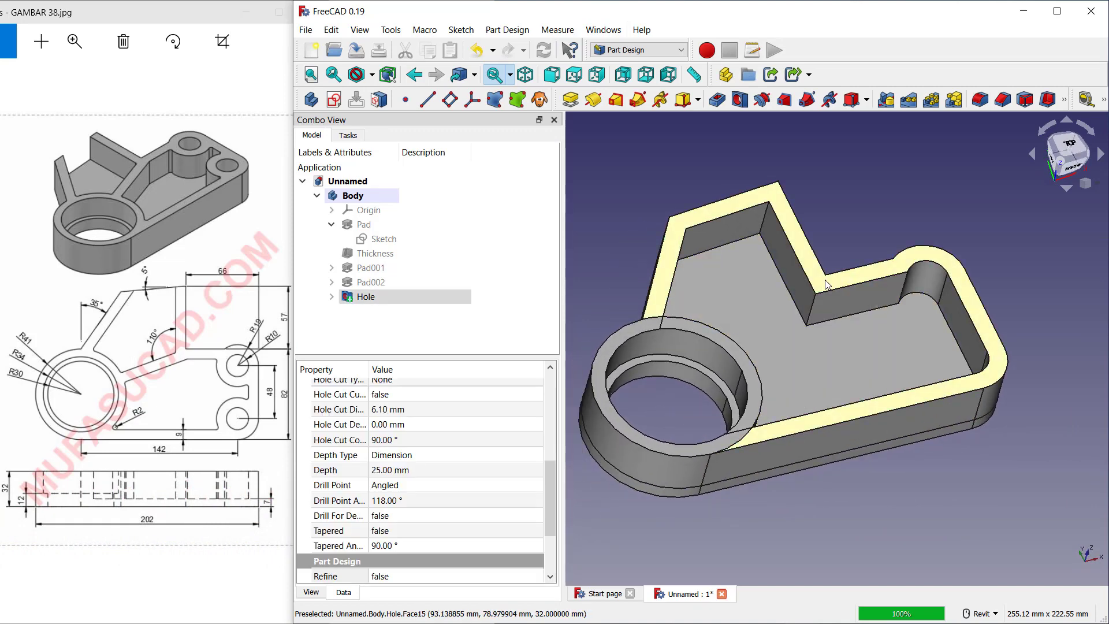
# - Start a sketch on the rim face, referencing the inner wall edges and right corner arcs
pyautogui.click(333, 100)
pyautogui.scroll(2, 839, 268)
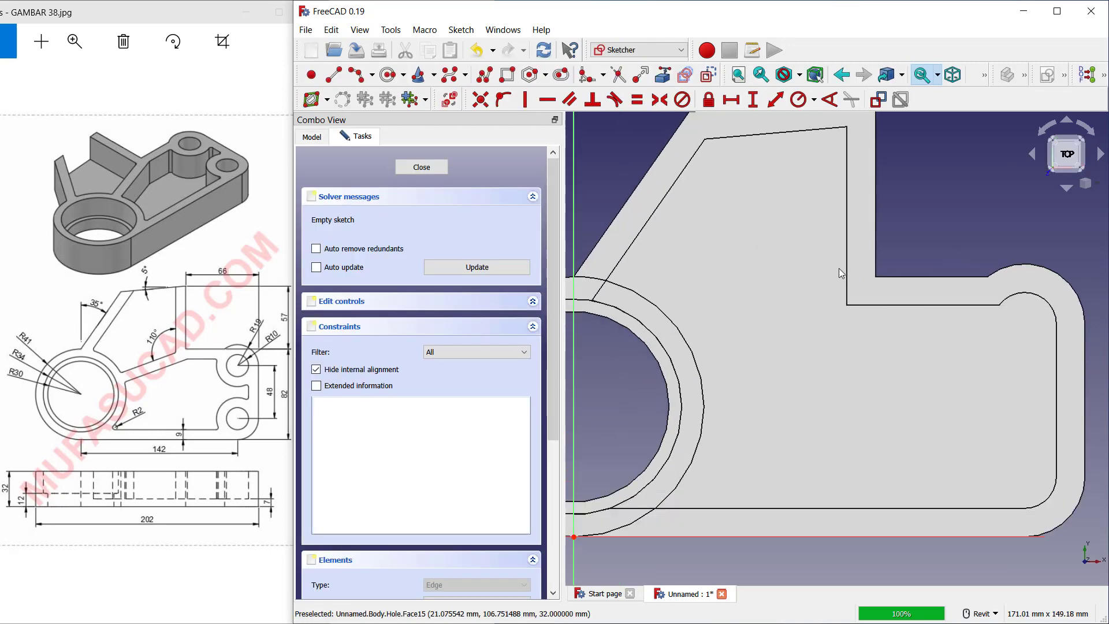
pyautogui.scroll(-1, 839, 263)
pyautogui.click(663, 75)
pyautogui.click(872, 253)
pyautogui.click(881, 283)
pyautogui.click(988, 278)
pyautogui.click(1039, 381)
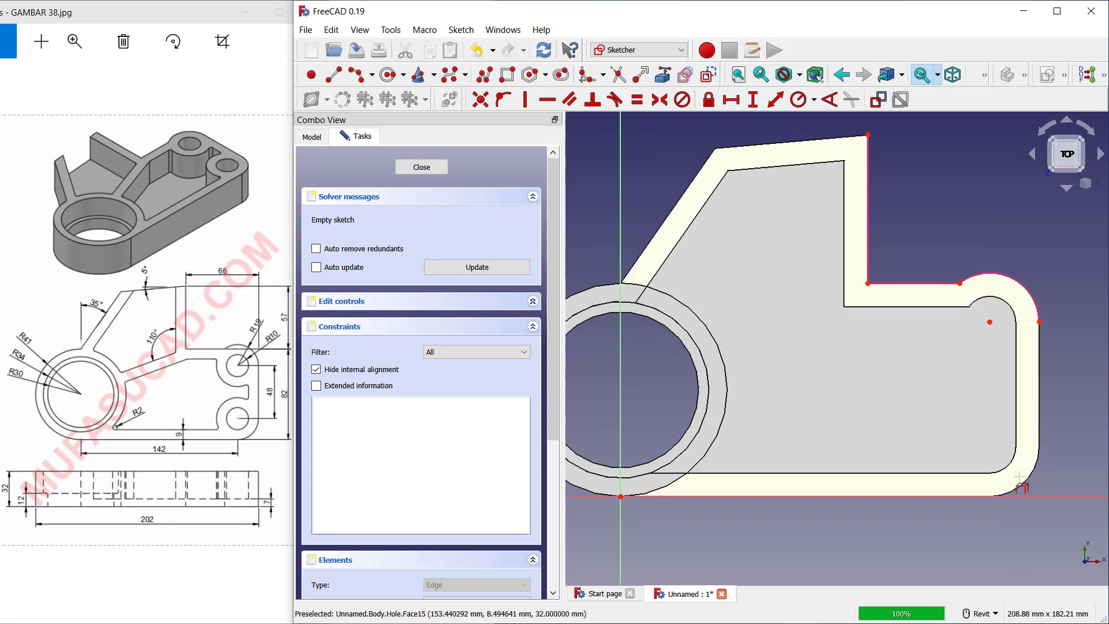
pyautogui.click(1025, 482)
pyautogui.moveTo(800, 337); pyautogui.dragTo(829, 330, button='middle')
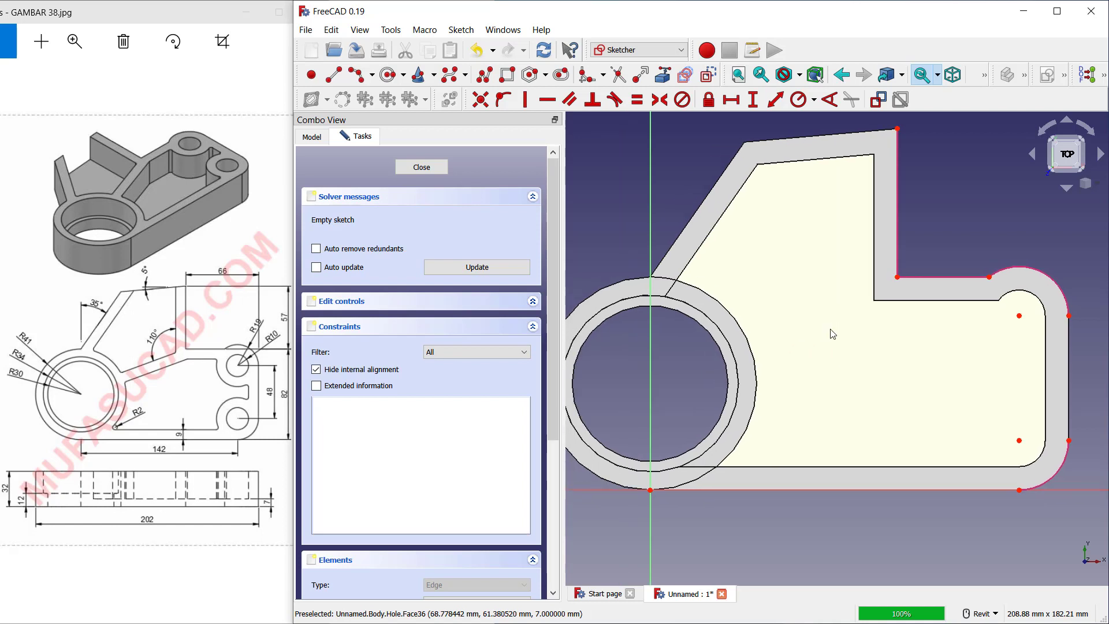
# - Draw a rectangle for the rib slot from the referenced inner corner
pyautogui.click(508, 81)
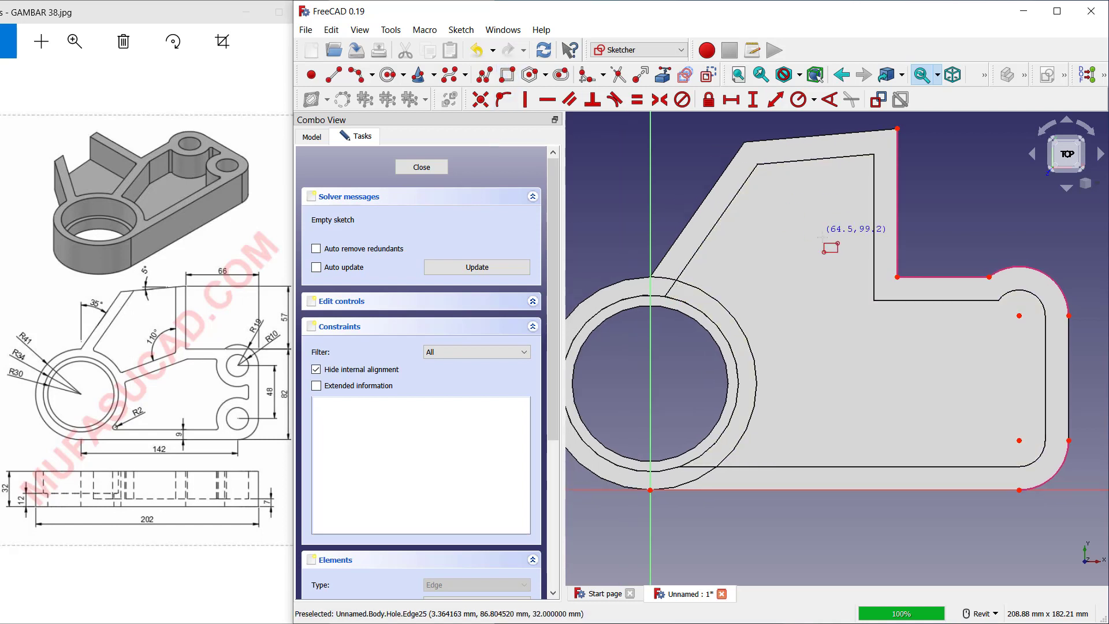
pyautogui.click(897, 278)
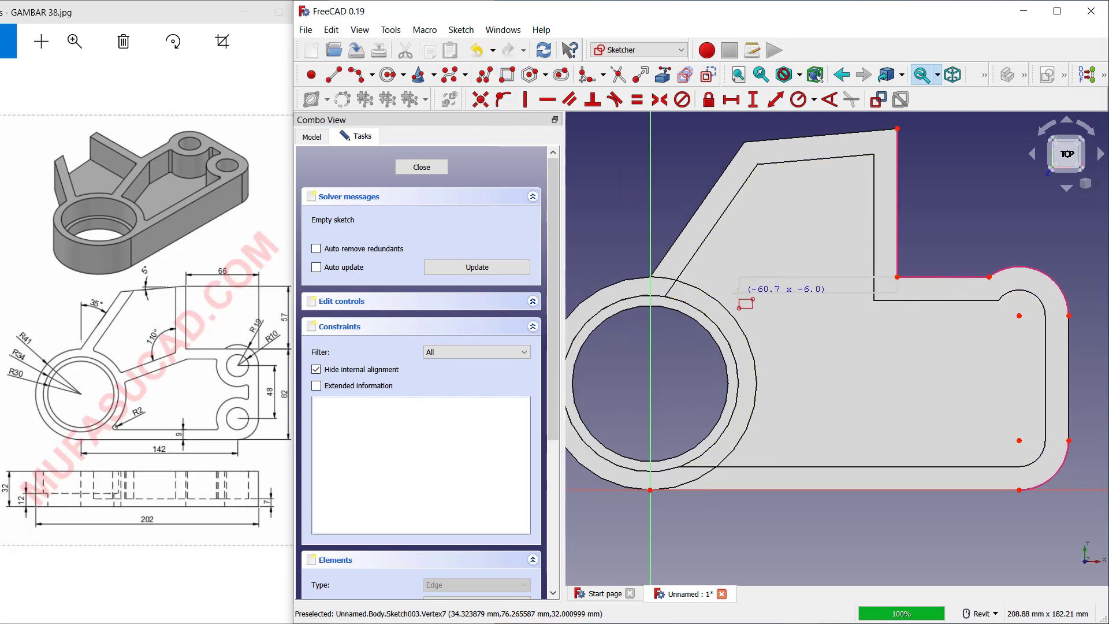
pyautogui.click(725, 293)
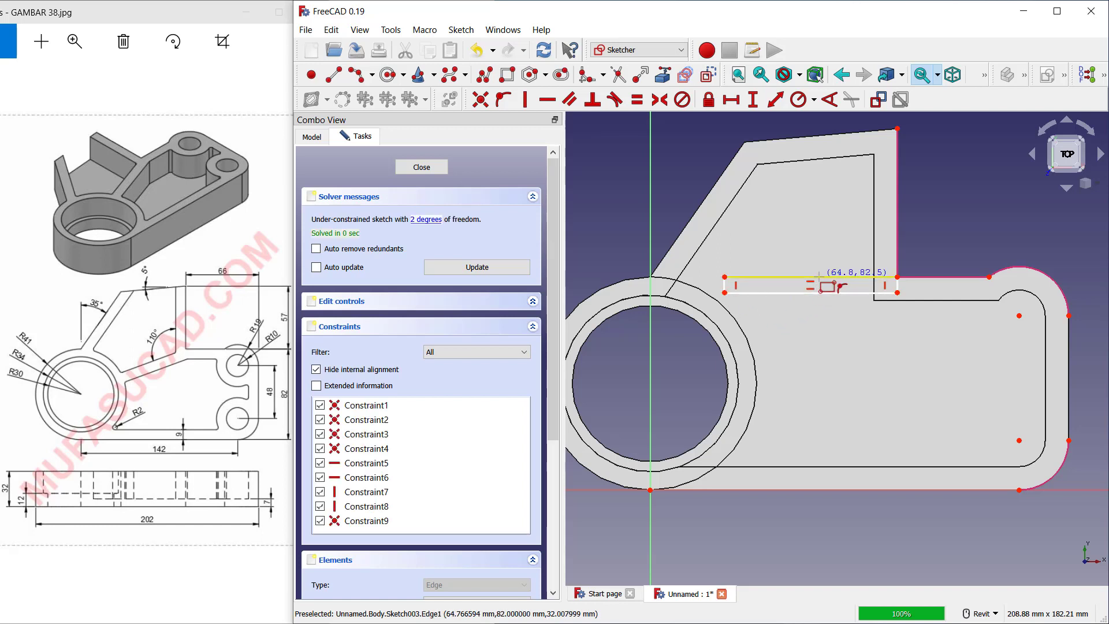
pyautogui.scroll(1, 819, 270)
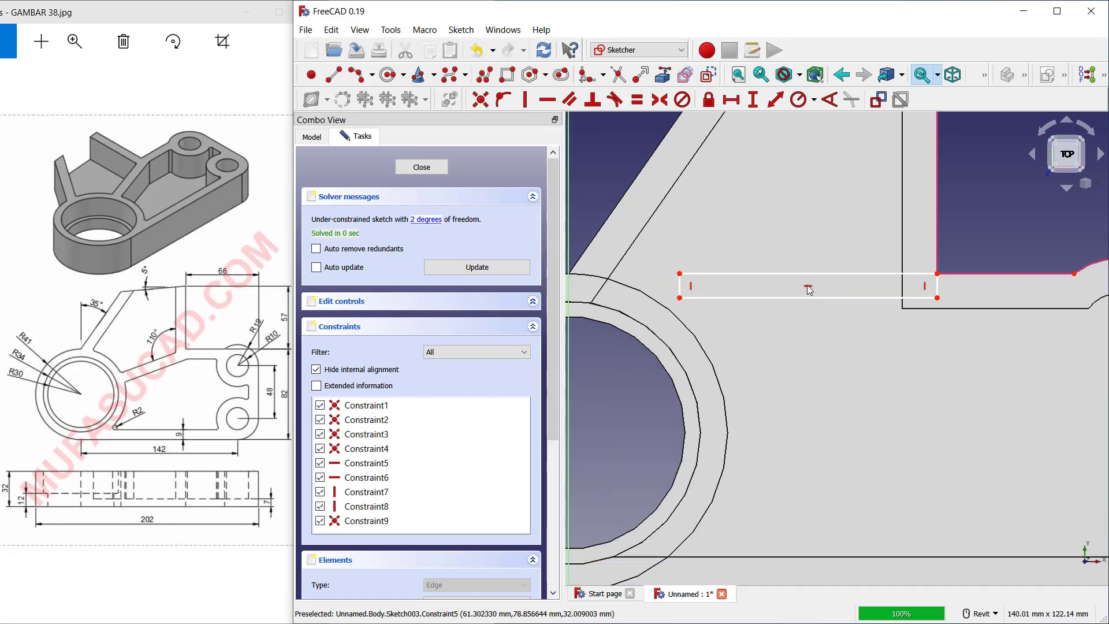
pyautogui.scroll(-1, 810, 289)
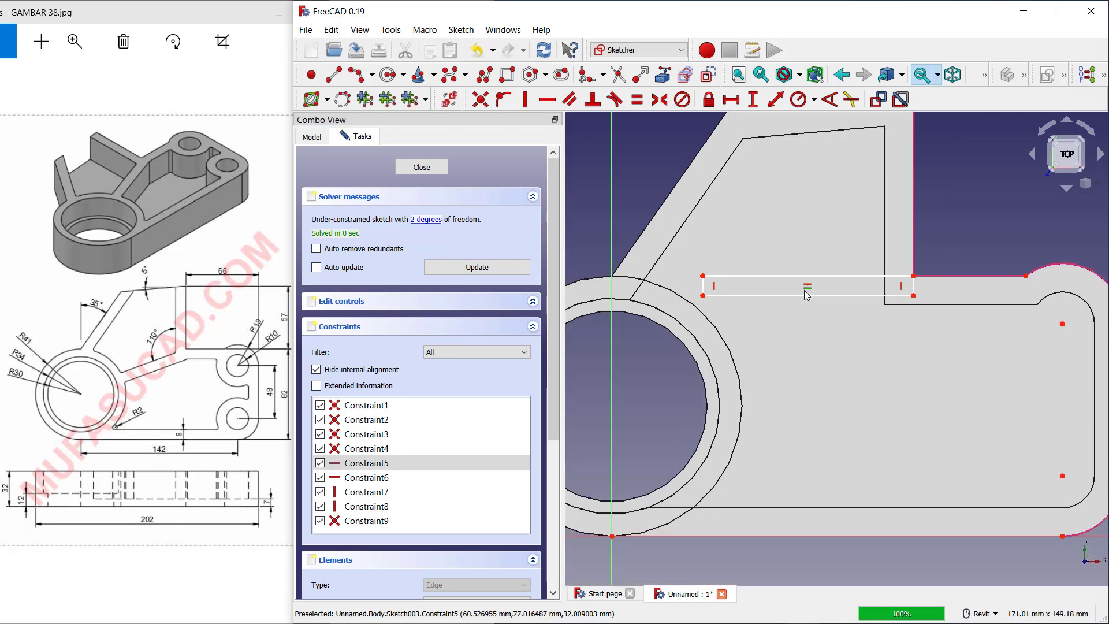
# - Replace the slot's horizontal constraints with parallel edges and a 110° angle
pyautogui.click(808, 287)
pyautogui.press('Delete')
pyautogui.click(808, 287)
pyautogui.press('Delete')
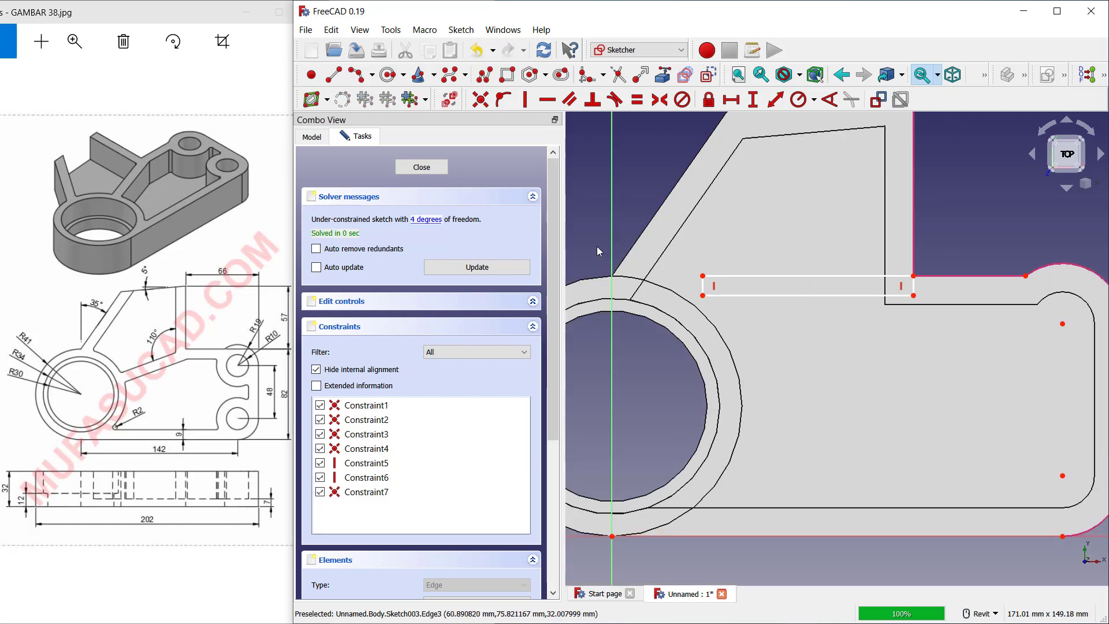
pyautogui.click(570, 101)
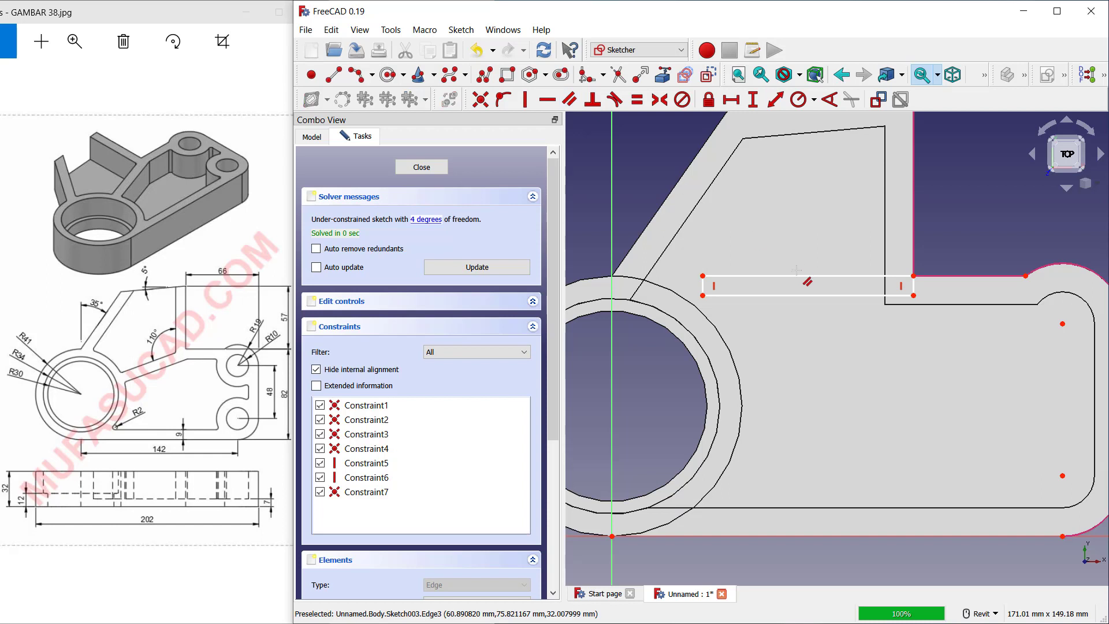
pyautogui.click(803, 276)
pyautogui.click(803, 295)
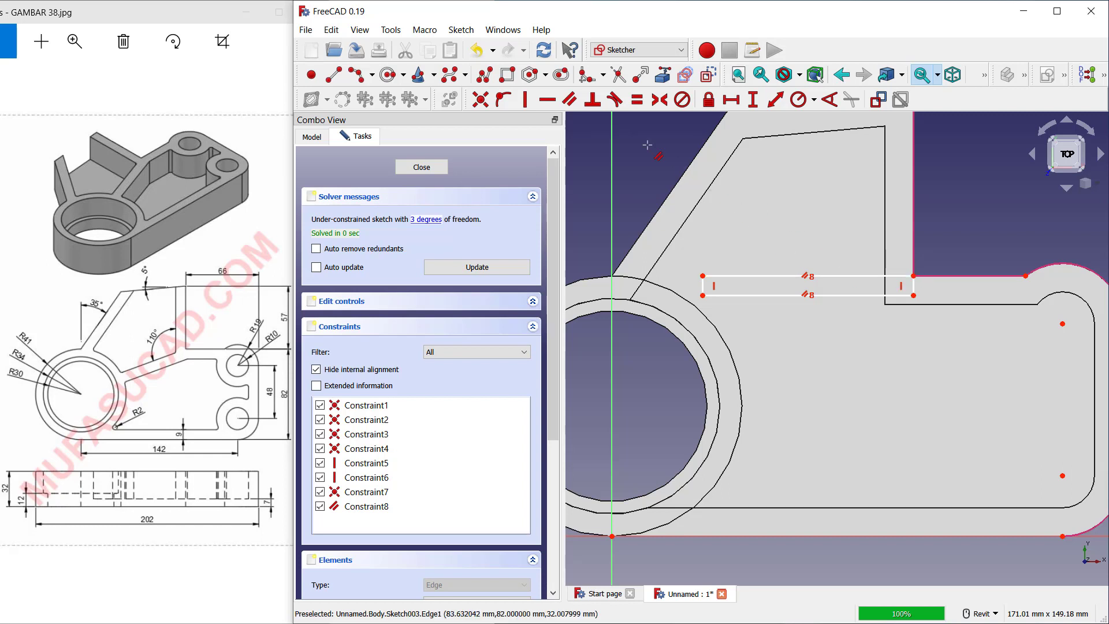
pyautogui.click(828, 101)
pyautogui.click(913, 236)
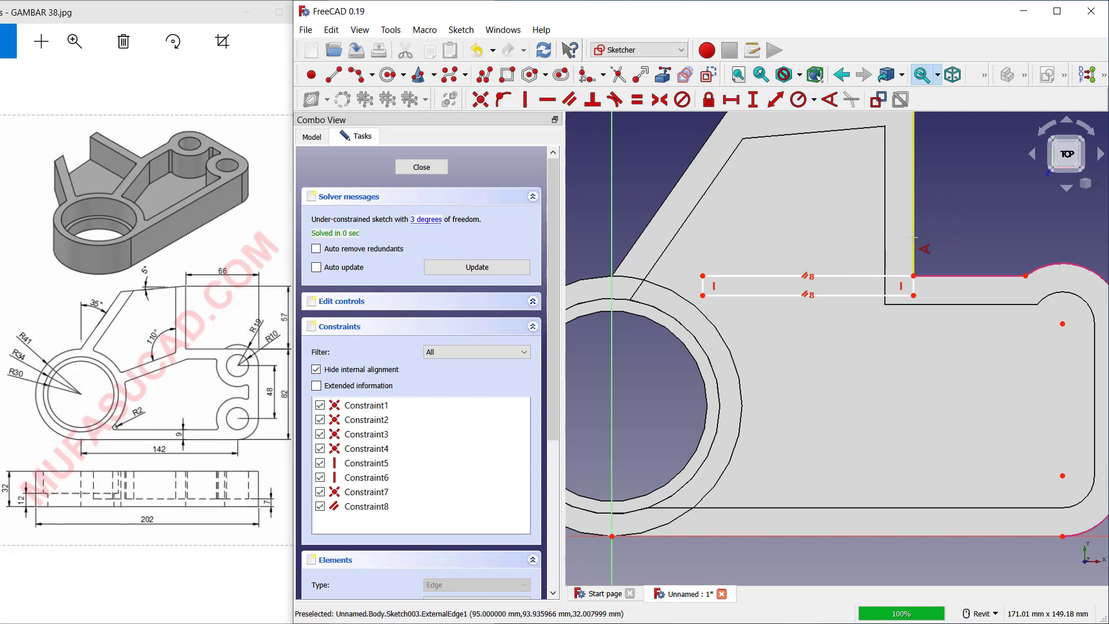
pyautogui.click(896, 276)
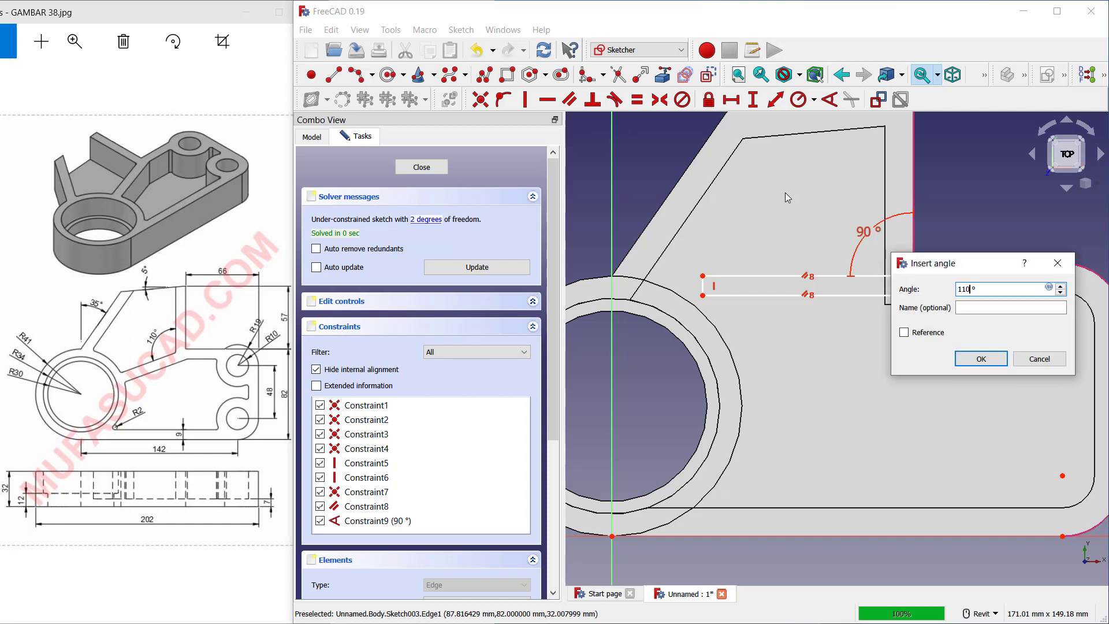
pyautogui.press('Return')
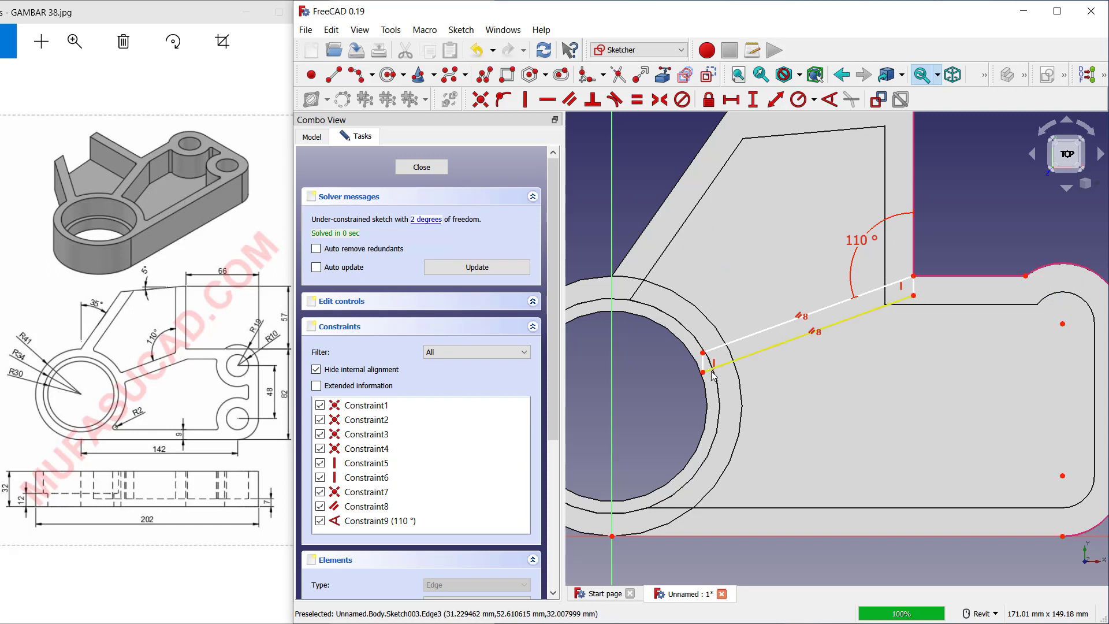
# - Stretch the slot's left end onto the large boss and set its end width to 9 mm
pyautogui.moveTo(703, 372); pyautogui.dragTo(720, 371)
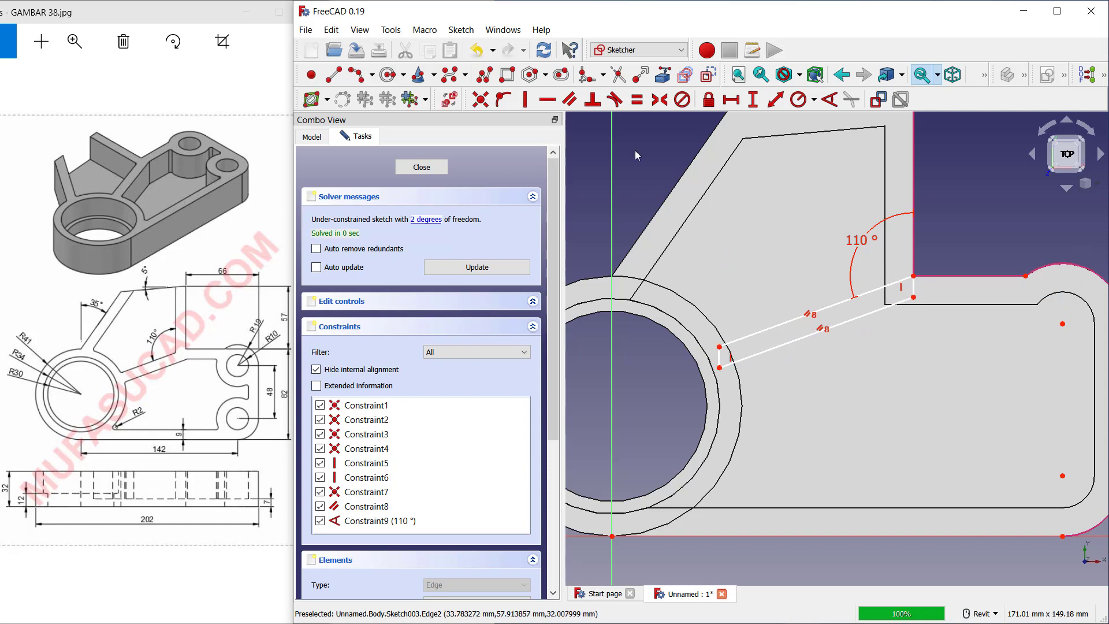
pyautogui.click(775, 99)
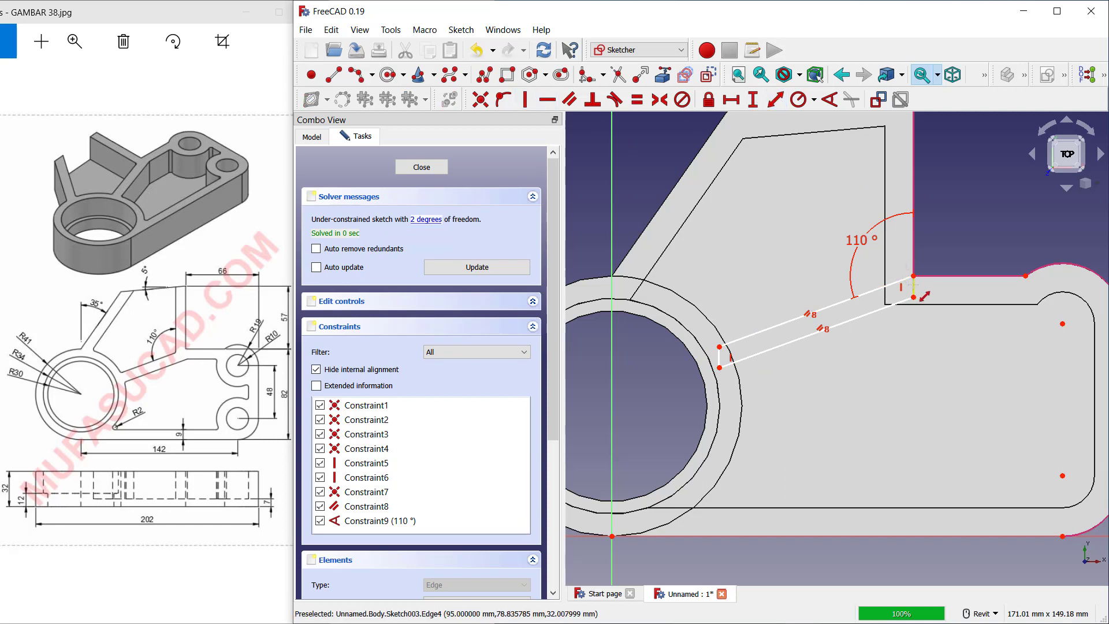
pyautogui.click(913, 286)
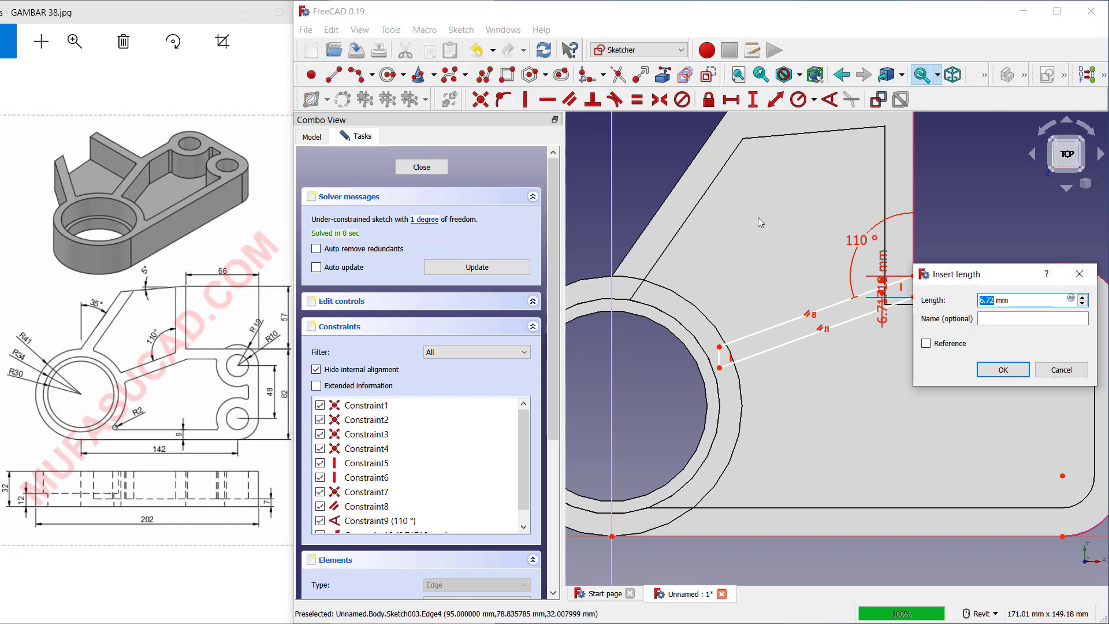
pyautogui.write('9')
pyautogui.press('Return')
# - Draw circles on the upper and lower right corner arcs, the lower at radius 19, and close
pyautogui.moveTo(947, 261); pyautogui.dragTo(763, 224, button='middle')
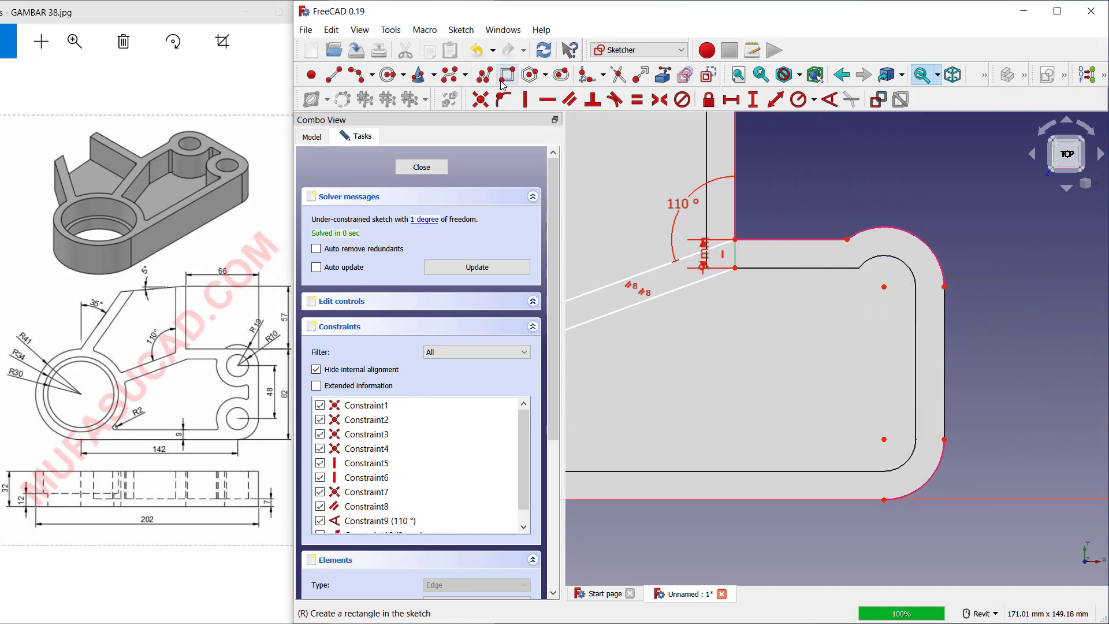
pyautogui.click(388, 74)
pyautogui.click(884, 287)
pyautogui.click(847, 240)
pyautogui.moveTo(888, 407); pyautogui.dragTo(842, 336, button='middle')
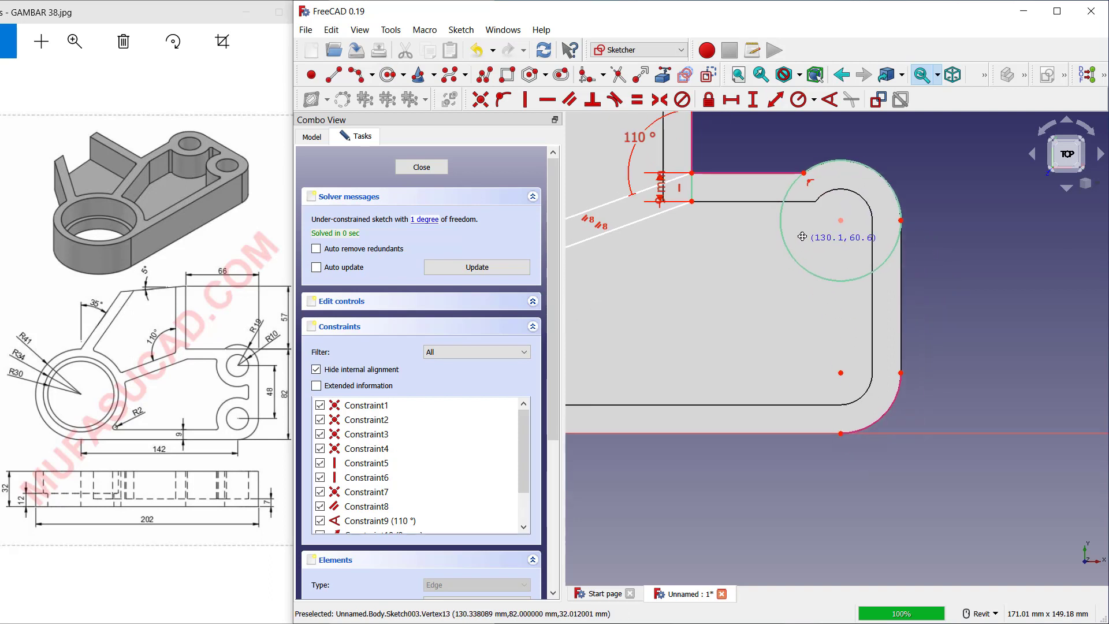
pyautogui.click(838, 368)
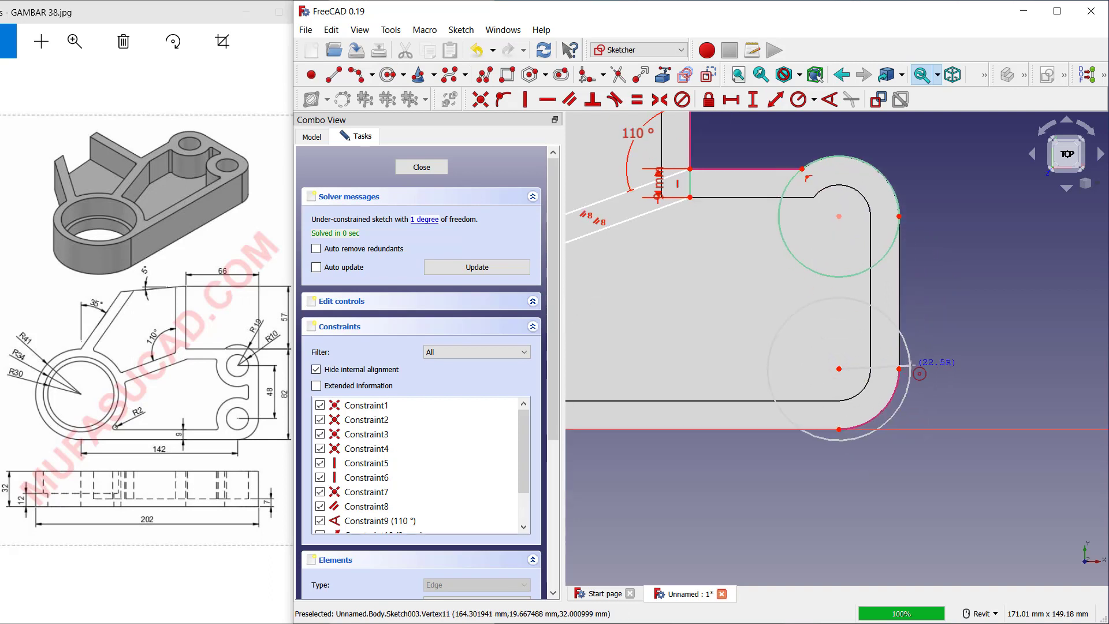
pyautogui.click(898, 368)
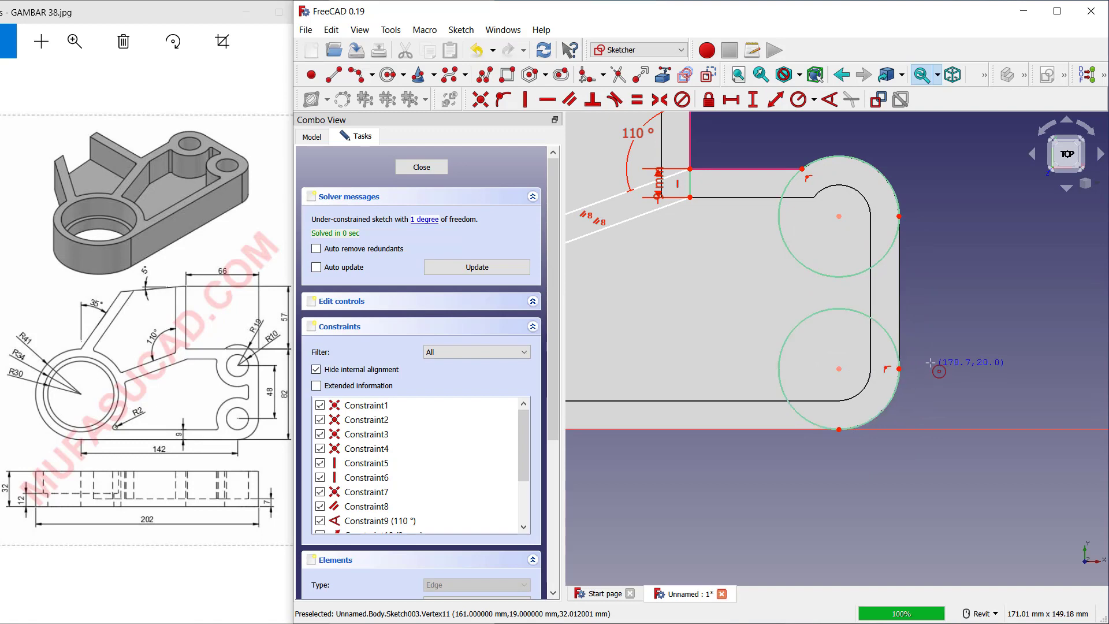
pyautogui.click(446, 167)
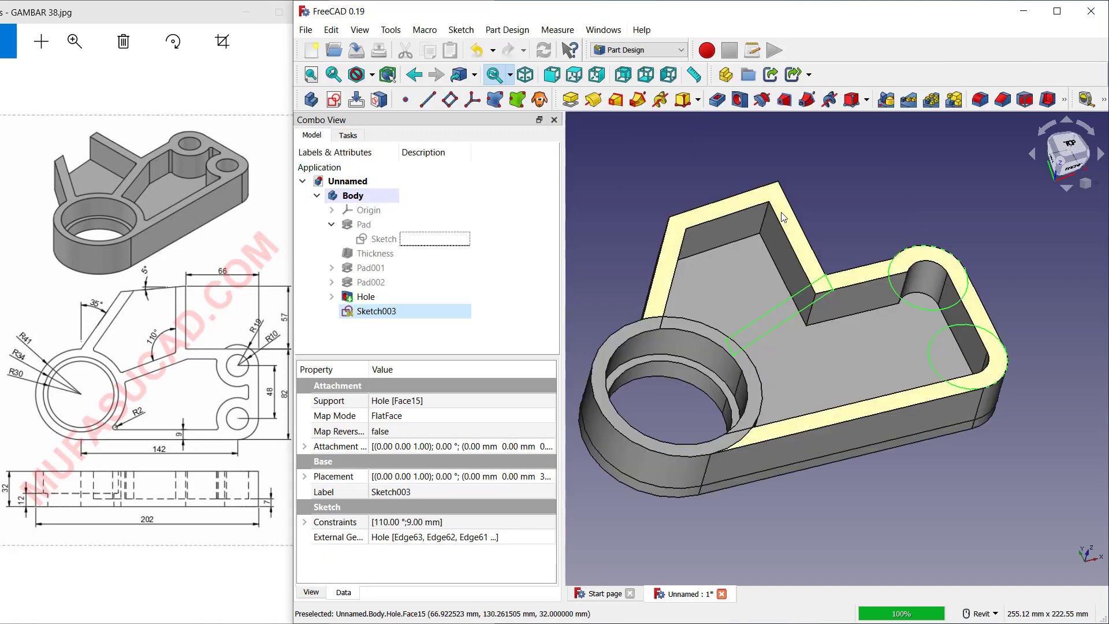
# - Pad Sketch003 30 mm reversed to raise the slanted rib and two corner bosses
pyautogui.click(569, 99)
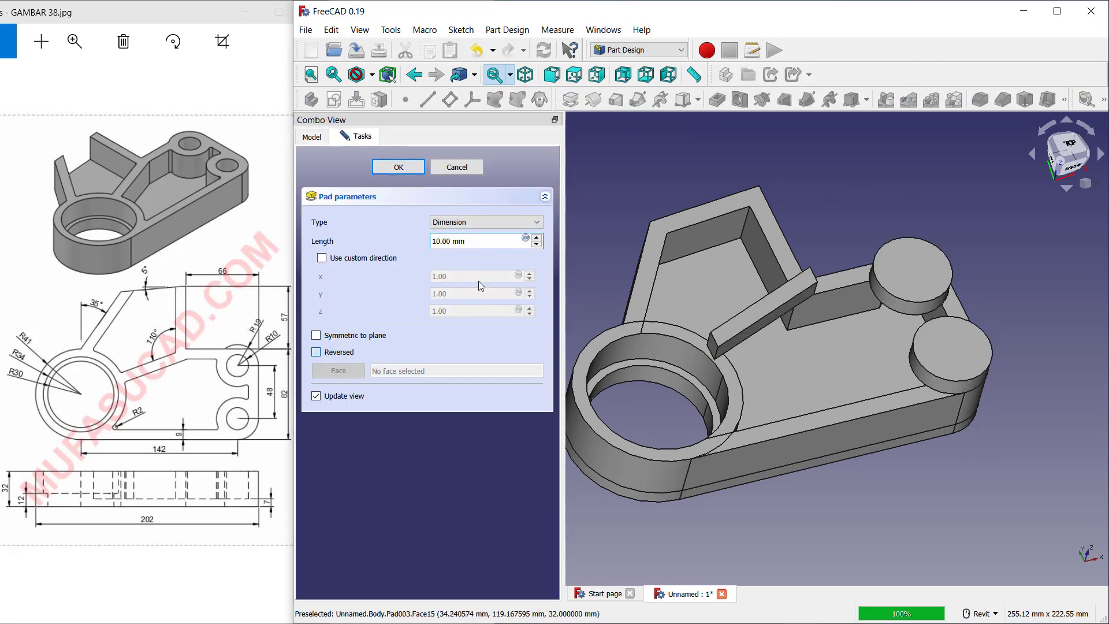
pyautogui.click(316, 352)
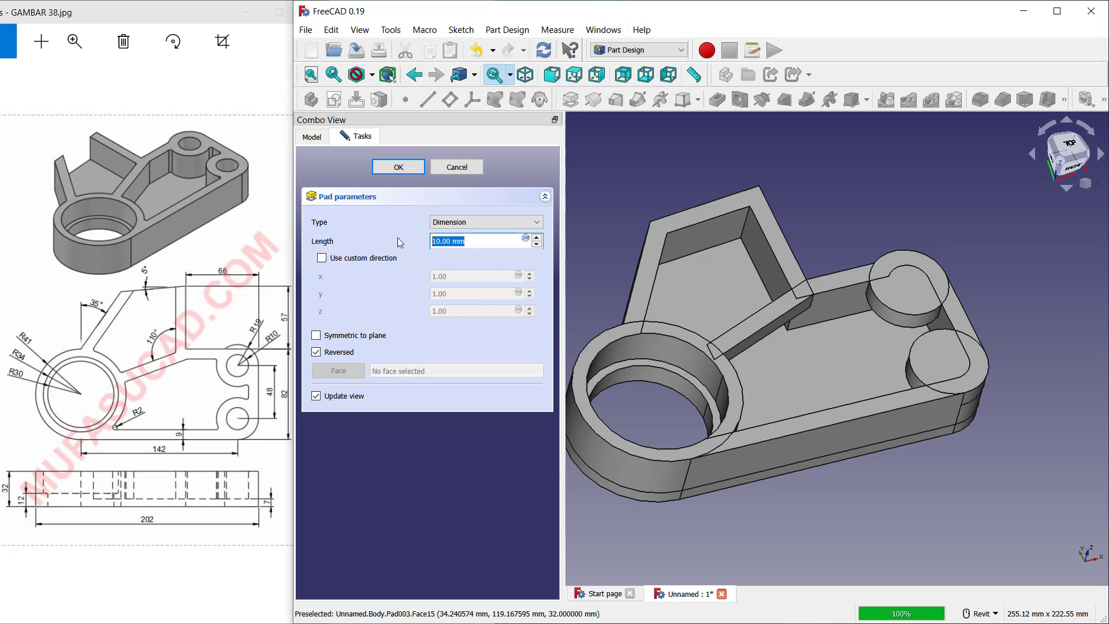
pyautogui.write('30')
pyautogui.click(401, 173)
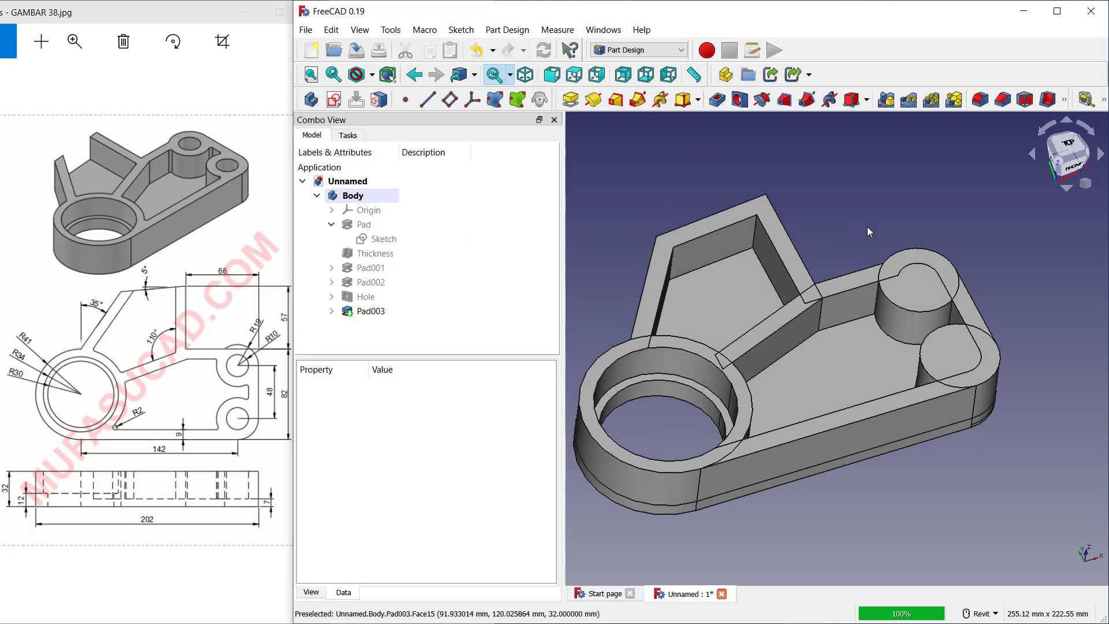
pyautogui.click(931, 292)
# - Drill 20 mm diameter, 35 mm deep holes into both boss top faces
pyautogui.keyDown('ctrl'); pyautogui.click(952, 359); pyautogui.keyUp('ctrl')
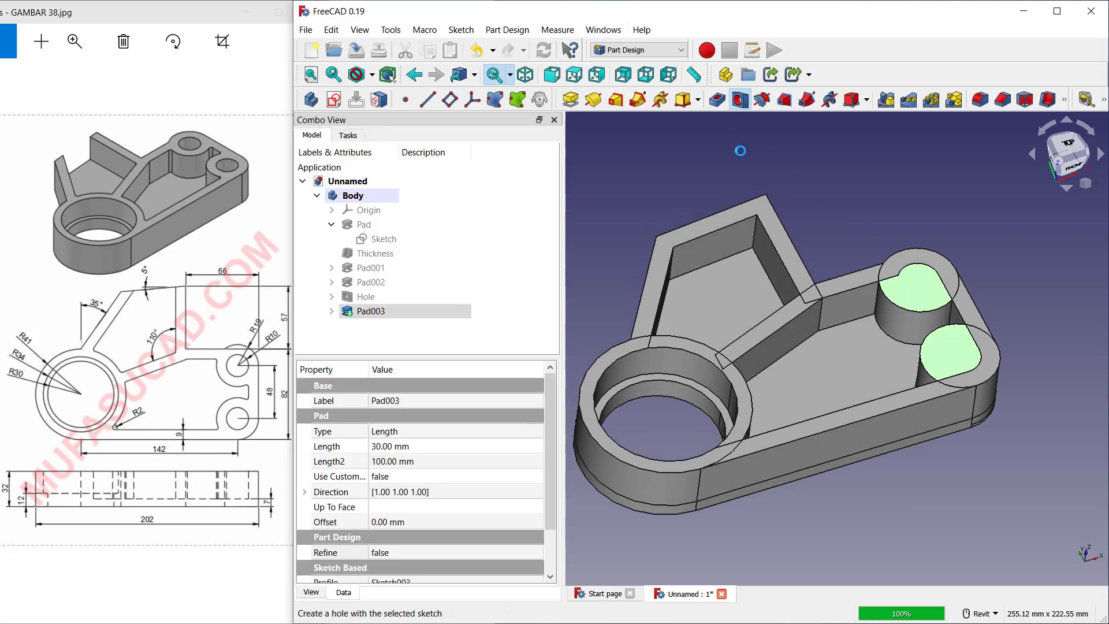
pyautogui.click(739, 100)
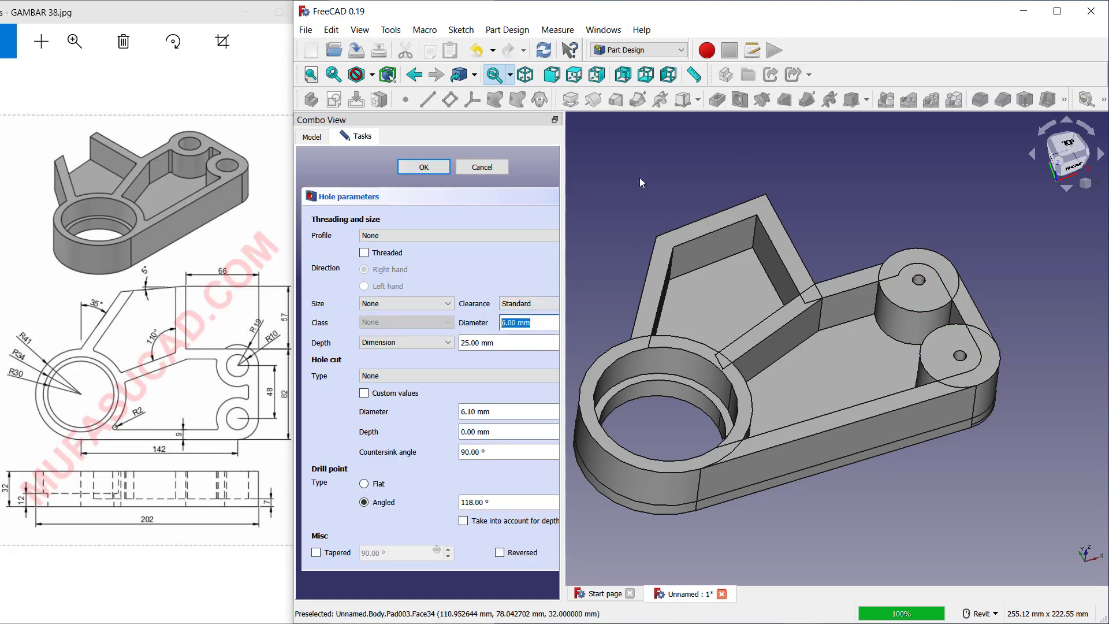
pyautogui.write('20')
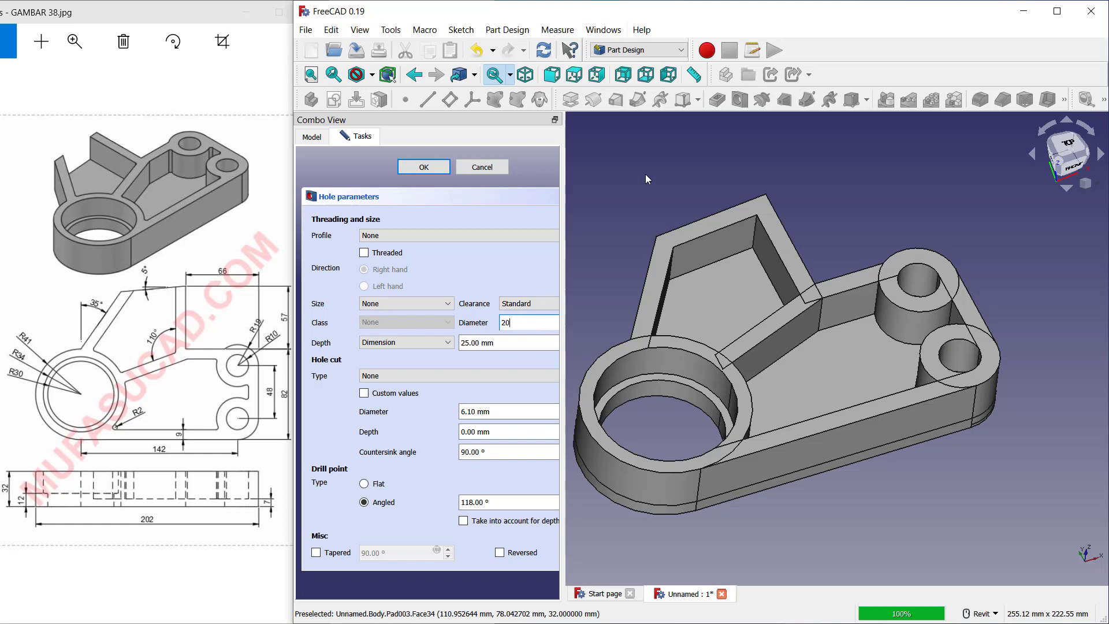
pyautogui.keyDown('shift'); pyautogui.moveTo(911, 244); pyautogui.dragTo(913, 278, button='middle'); pyautogui.keyUp('shift')
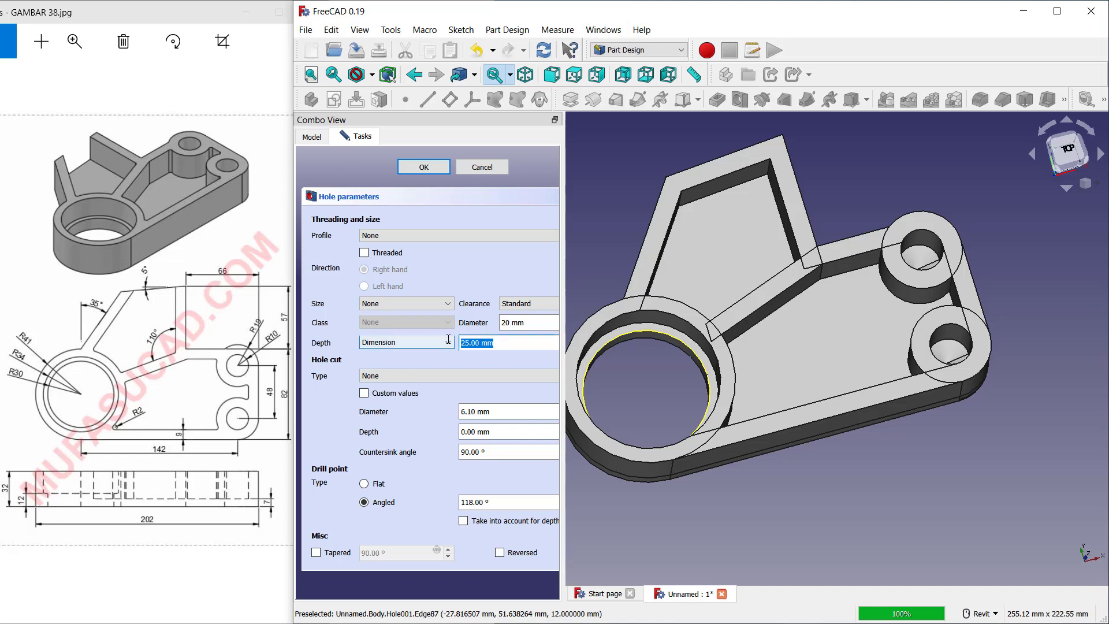
pyautogui.write('35')
pyautogui.keyDown('shift'); pyautogui.moveTo(949, 248); pyautogui.dragTo(918, 251, button='middle'); pyautogui.keyUp('shift')
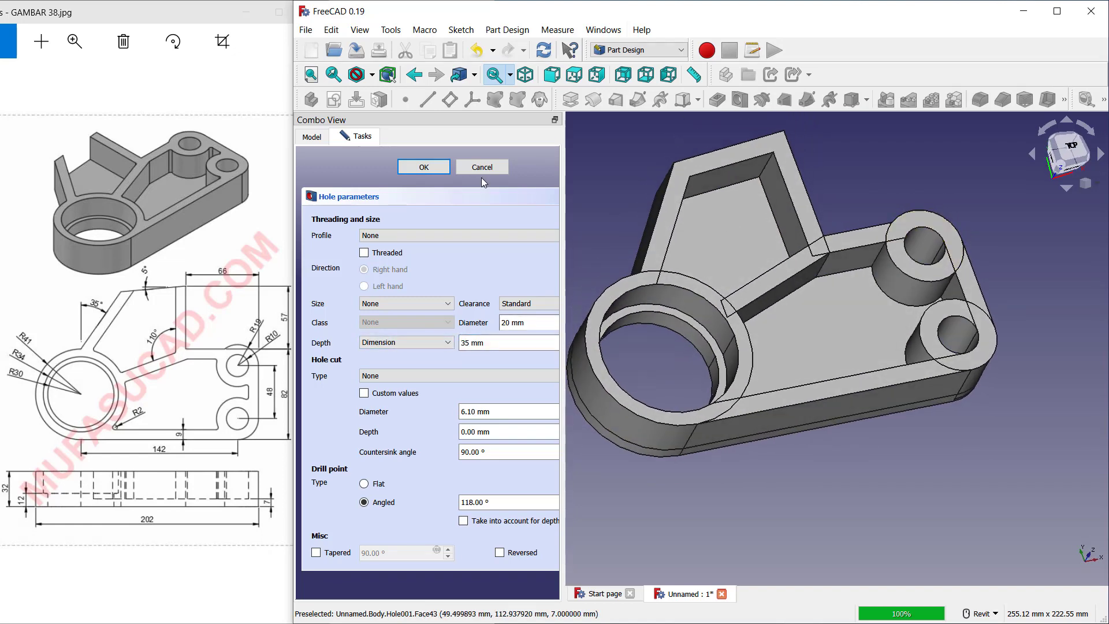
pyautogui.click(423, 166)
pyautogui.moveTo(852, 207); pyautogui.dragTo(864, 252, button='middle')
pyautogui.click(746, 202)
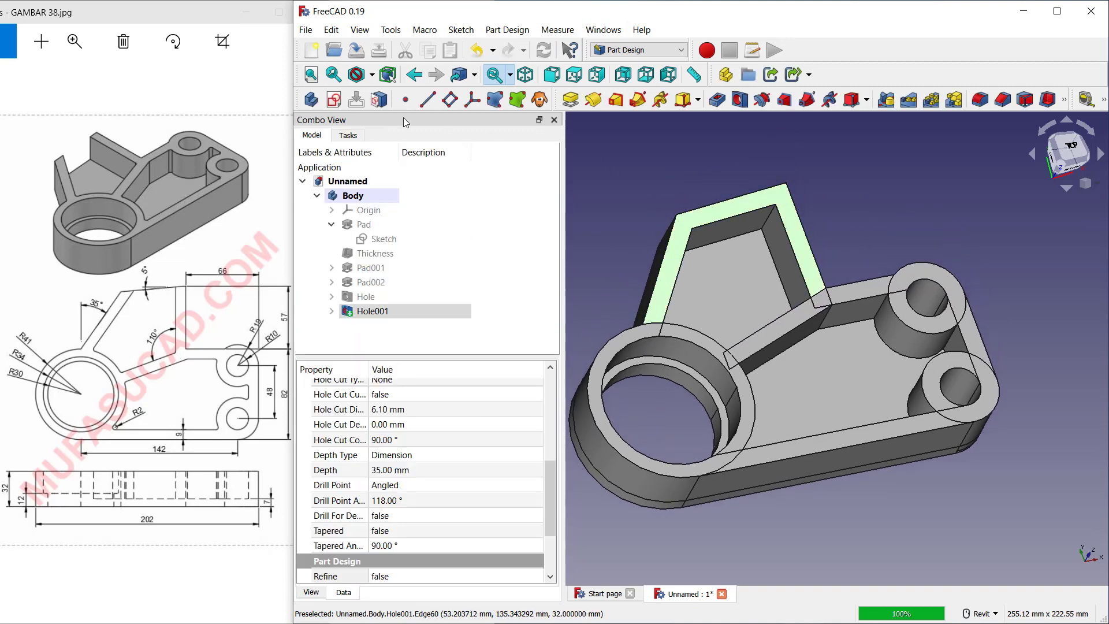
# - Start a sketch on the gusset rim face, referencing its diagonal and top edges
pyautogui.click(333, 100)
pyautogui.scroll(5, 722, 249)
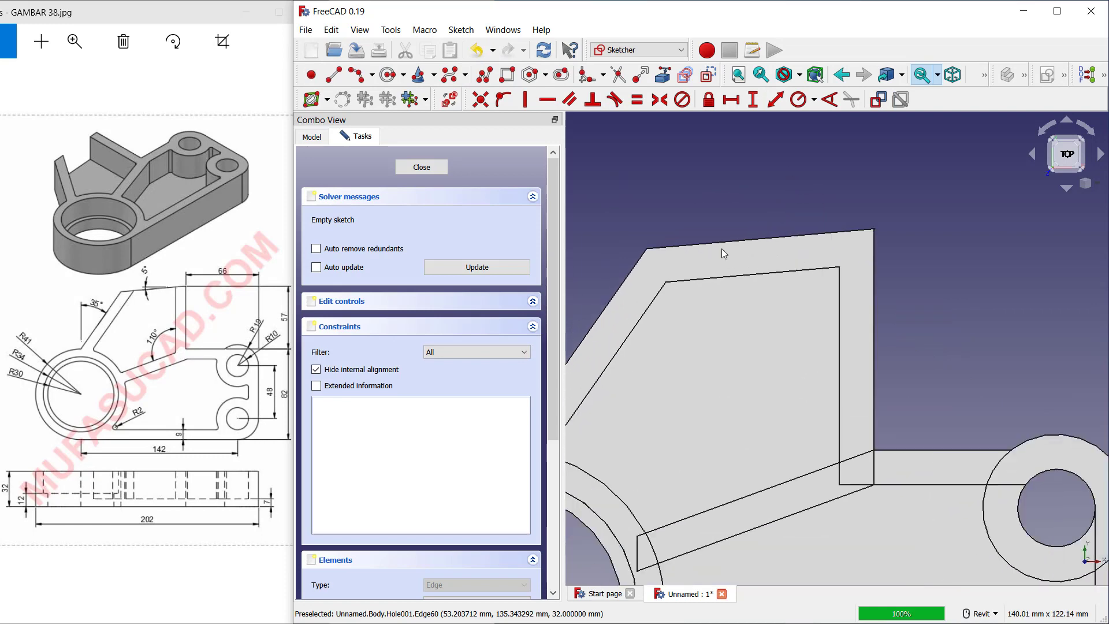
pyautogui.click(665, 75)
pyautogui.click(658, 296)
pyautogui.click(789, 277)
pyautogui.moveTo(790, 277); pyautogui.dragTo(803, 296, button='middle')
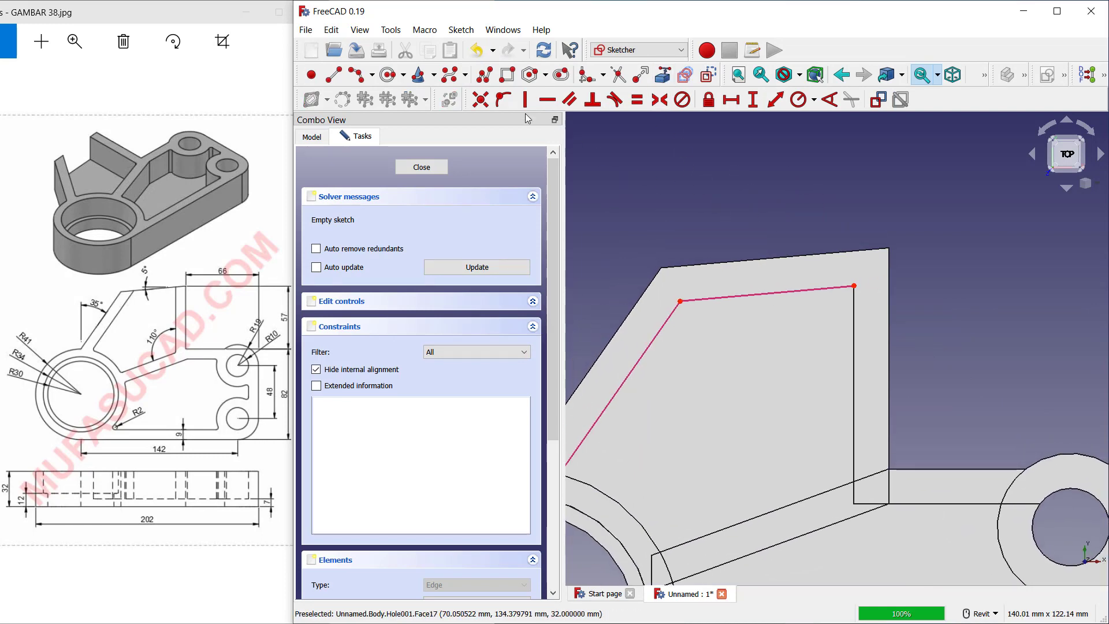
# - Draw a closed four-sided outline starting and ending at the referenced corner
pyautogui.click(485, 74)
pyautogui.click(680, 301)
pyautogui.click(751, 195)
pyautogui.click(860, 184)
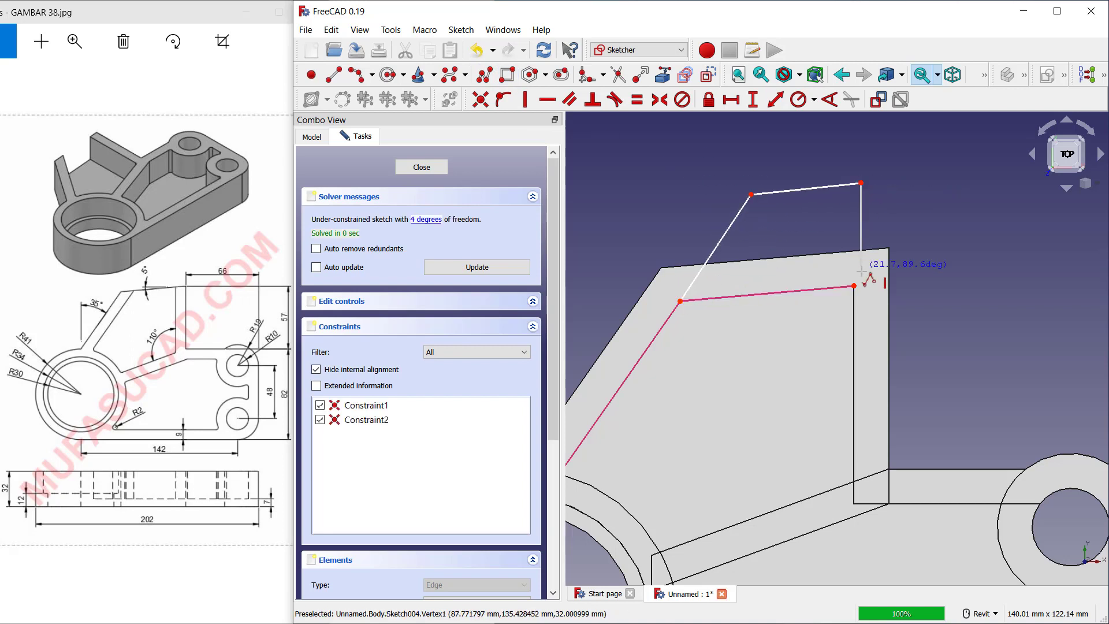
pyautogui.click(855, 285)
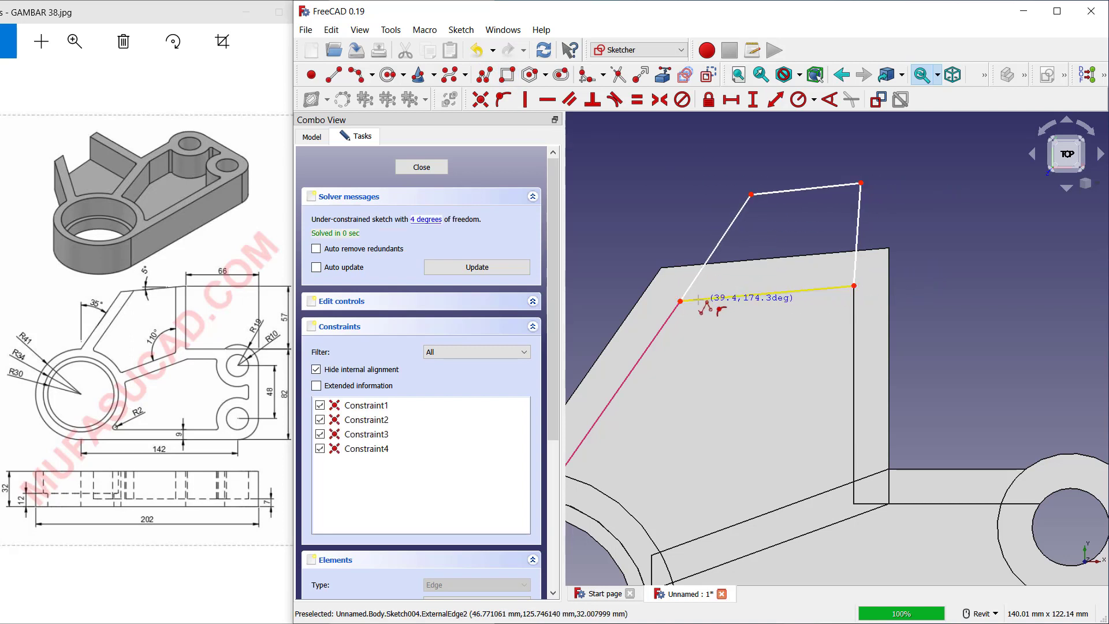
pyautogui.click(681, 301)
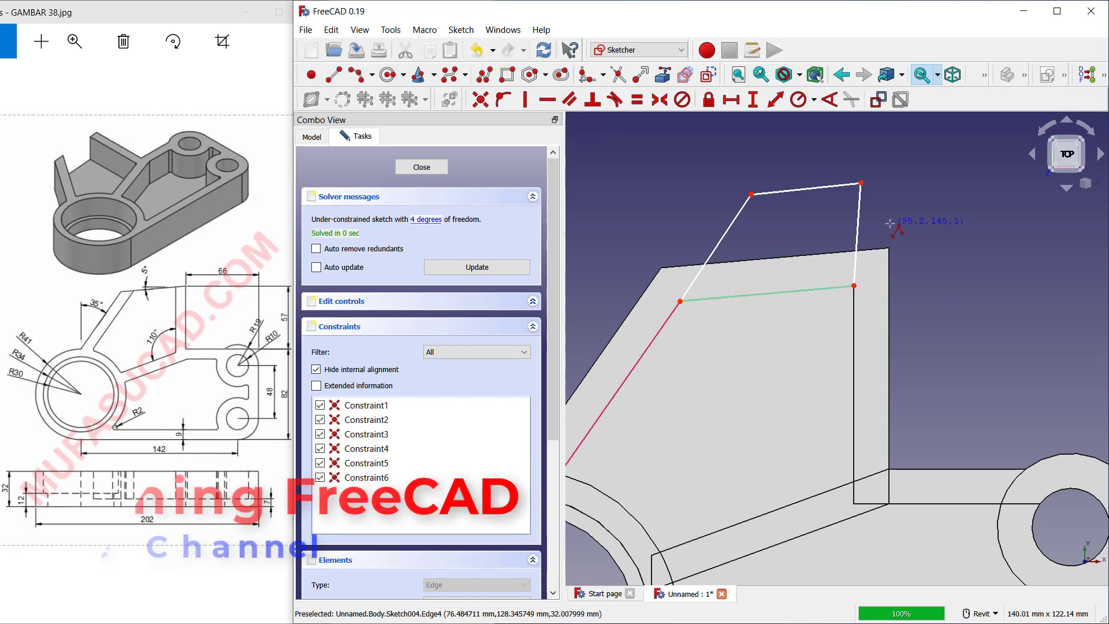
# - Make the right edge vertical and the upper slanted line parallel to the lower one, then close the sketch
pyautogui.click(525, 99)
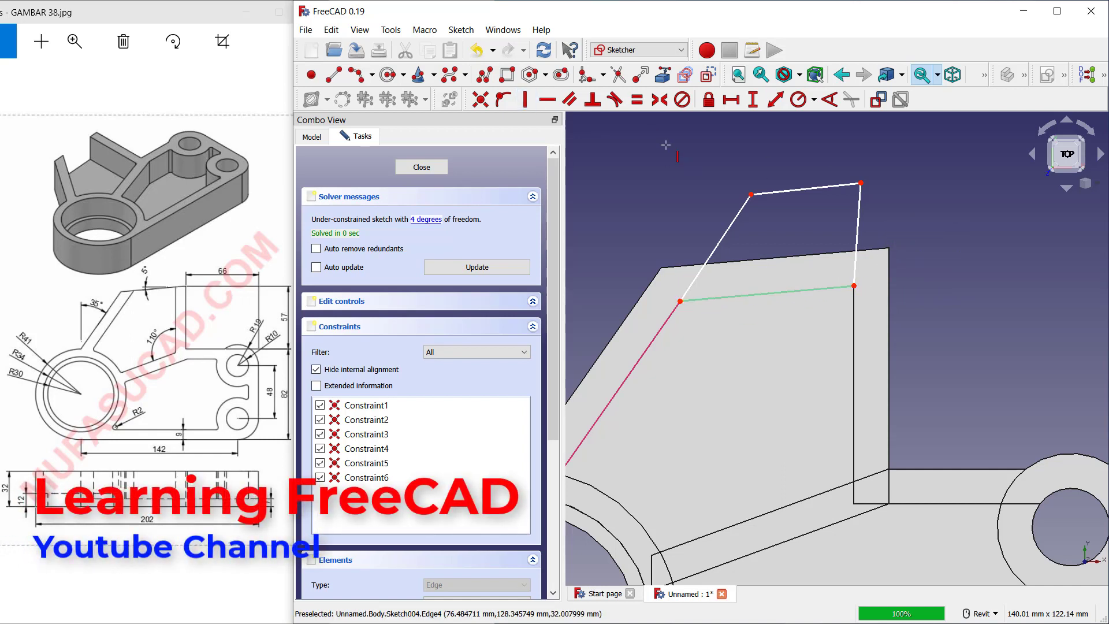
pyautogui.click(857, 234)
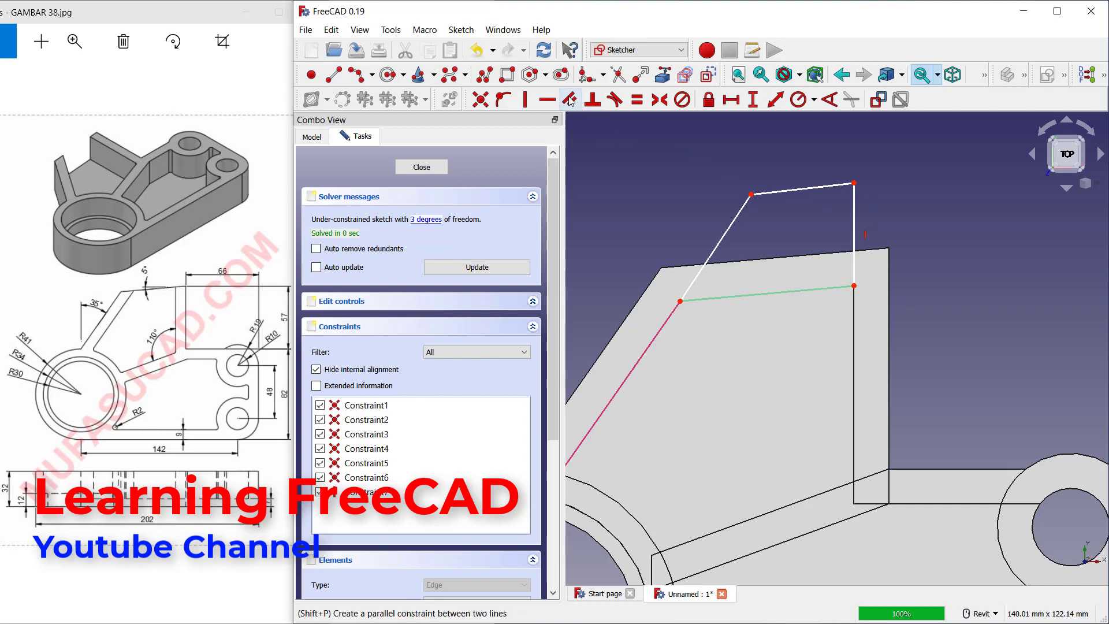
pyautogui.click(569, 99)
pyautogui.click(672, 313)
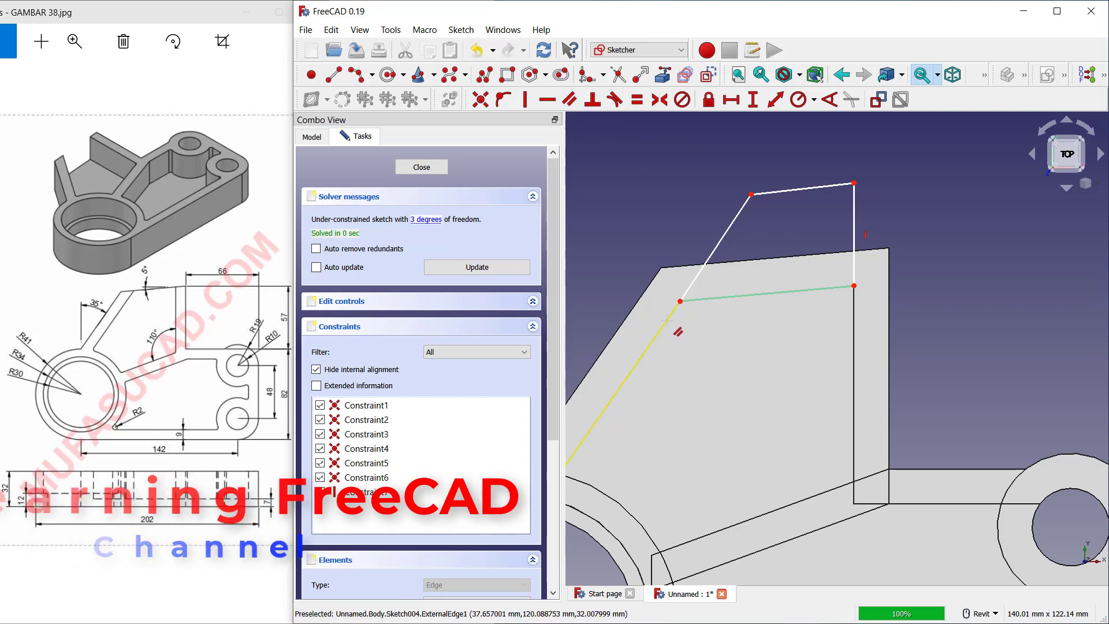
pyautogui.click(725, 230)
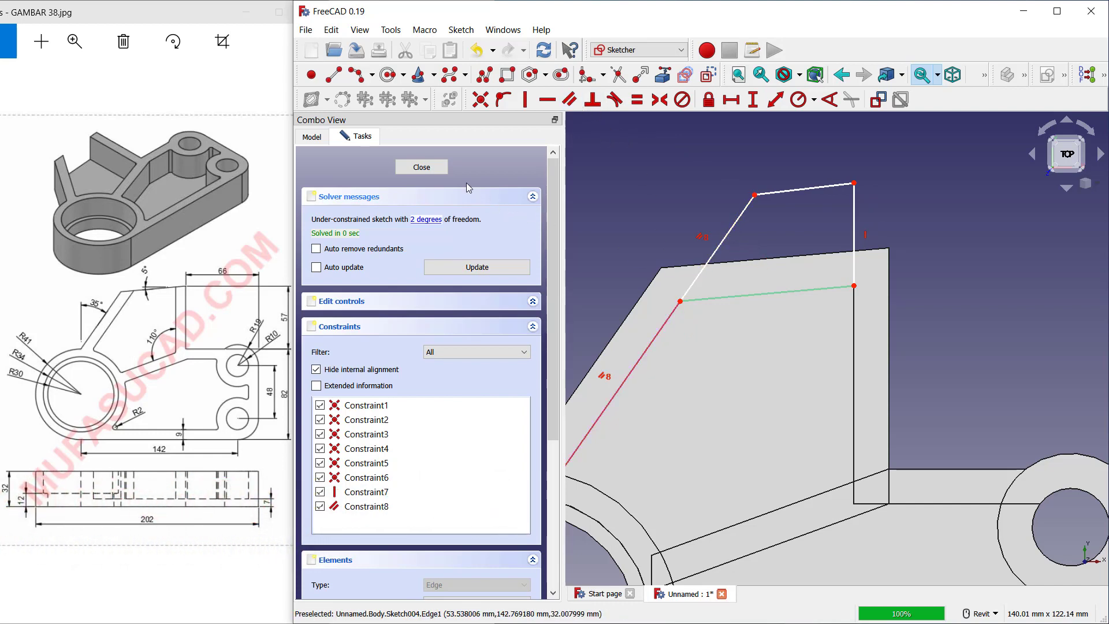
pyautogui.click(421, 167)
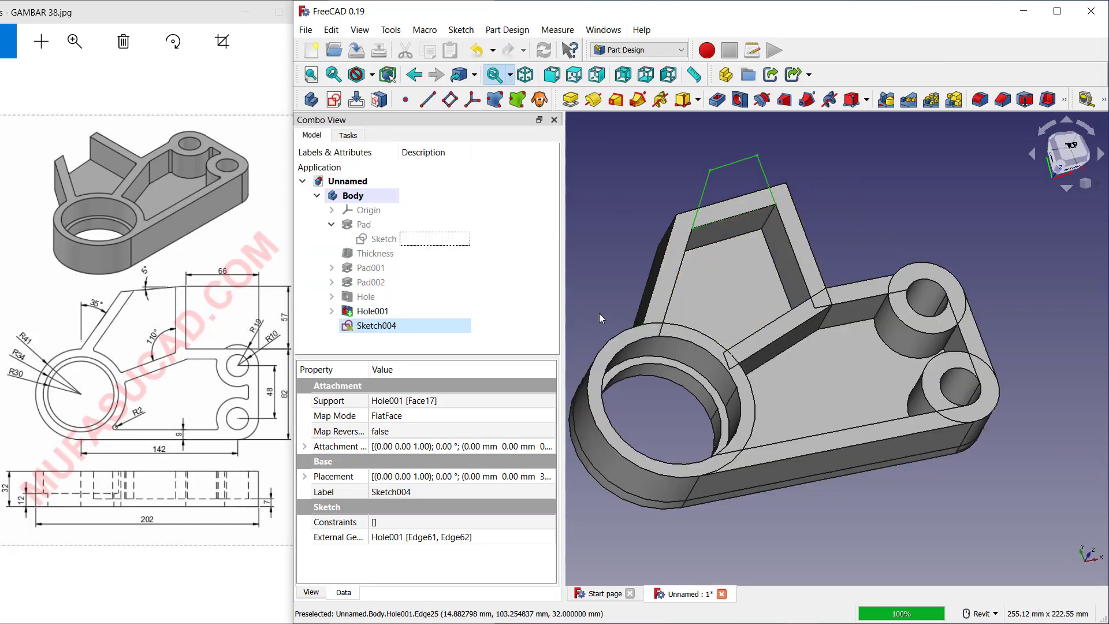
# - Pocket the gusset sketch 25 mm deep into the part
pyautogui.click(739, 99)
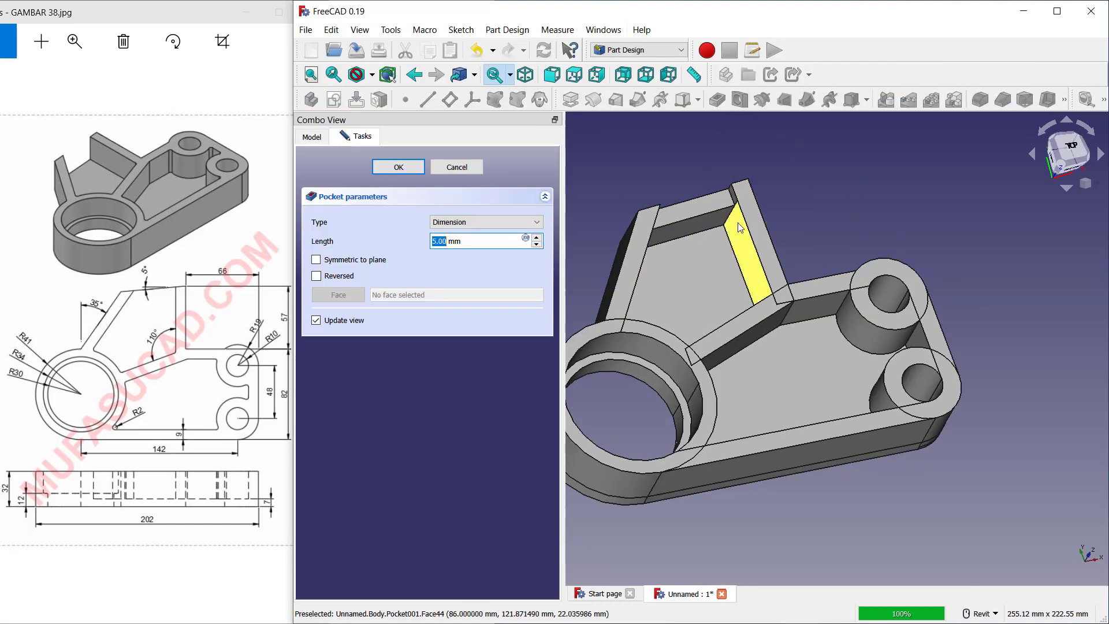
pyautogui.moveTo(699, 208); pyautogui.dragTo(716, 226, button='middle')
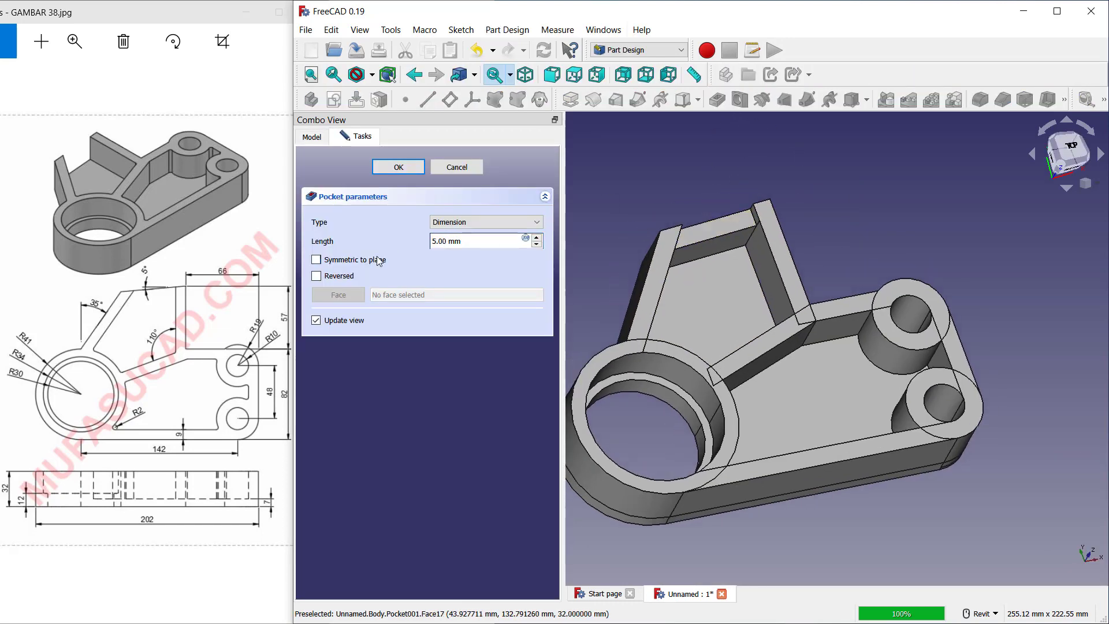
pyautogui.write('25')
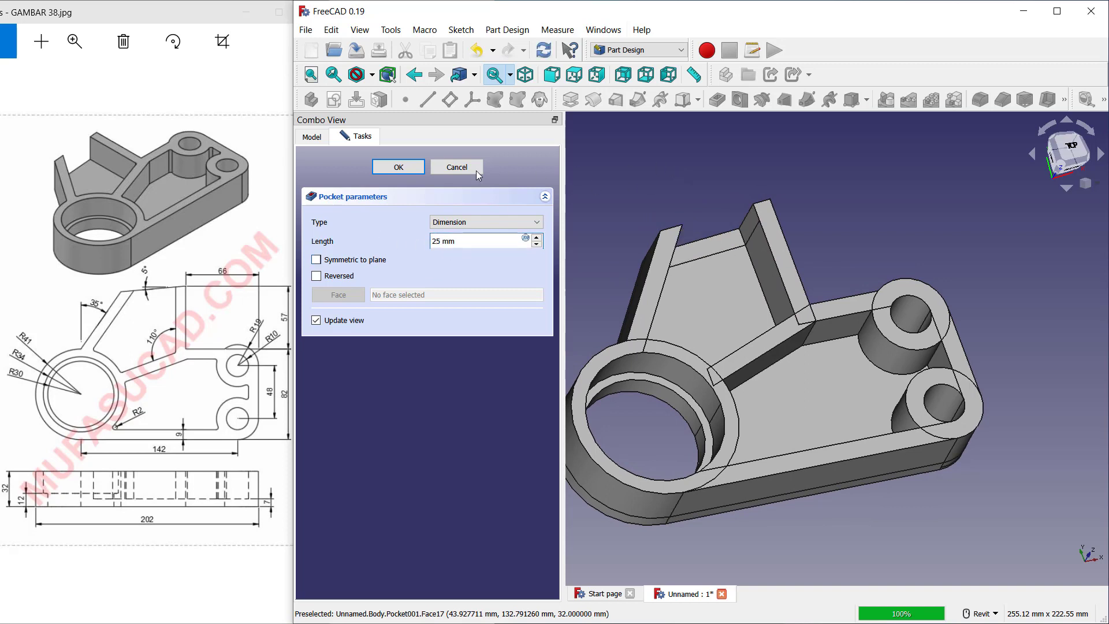
pyautogui.click(398, 168)
# - Set Pocket001's Refine property to true
pyautogui.keyDown('shift'); pyautogui.moveTo(768, 225); pyautogui.dragTo(849, 237, button='middle'); pyautogui.keyUp('shift')
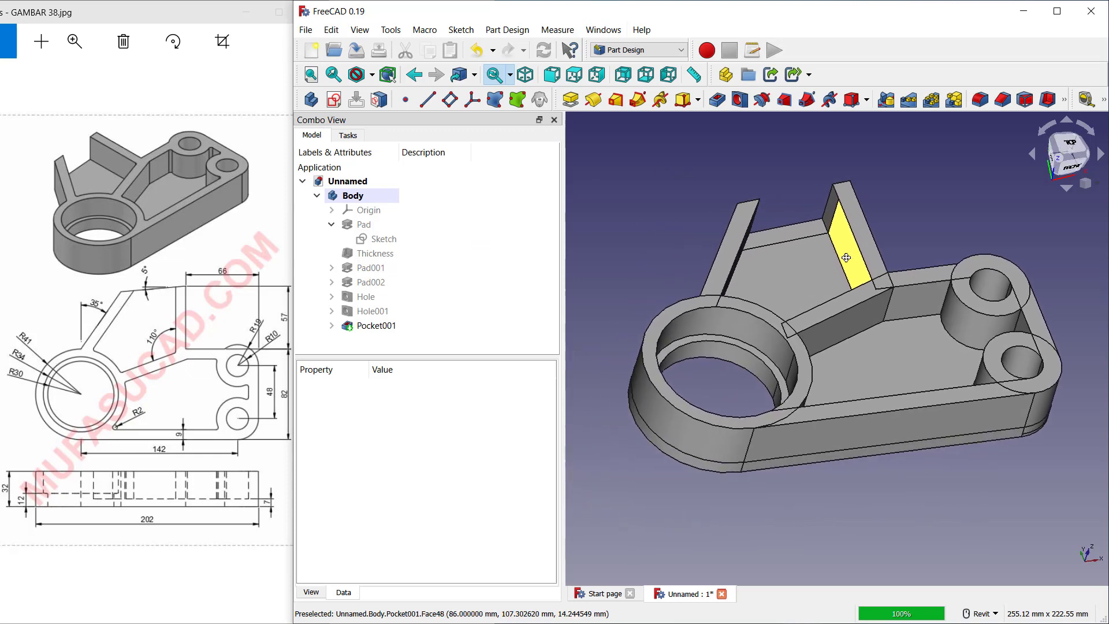
pyautogui.click(801, 287)
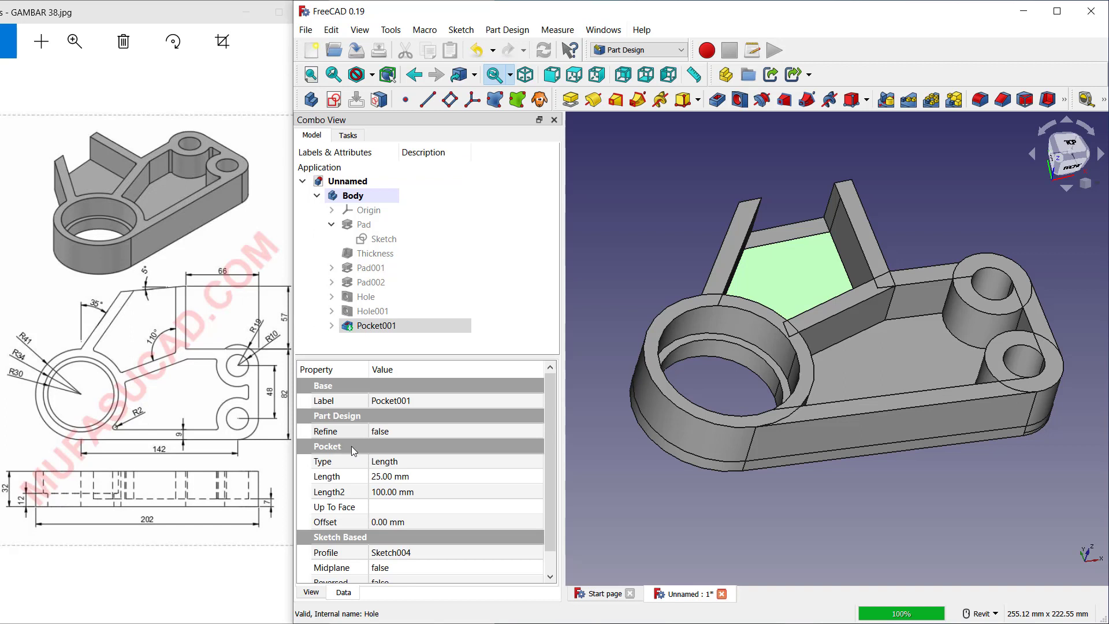
pyautogui.click(382, 436)
pyautogui.click(426, 433)
pyautogui.click(400, 456)
# - Select the inner corner edge Edge83 to be rounded
pyautogui.click(975, 537)
pyautogui.keyDown('shift'); pyautogui.moveTo(942, 446); pyautogui.dragTo(802, 443, button='middle'); pyautogui.keyUp('shift')
pyautogui.scroll(10, 952, 277)
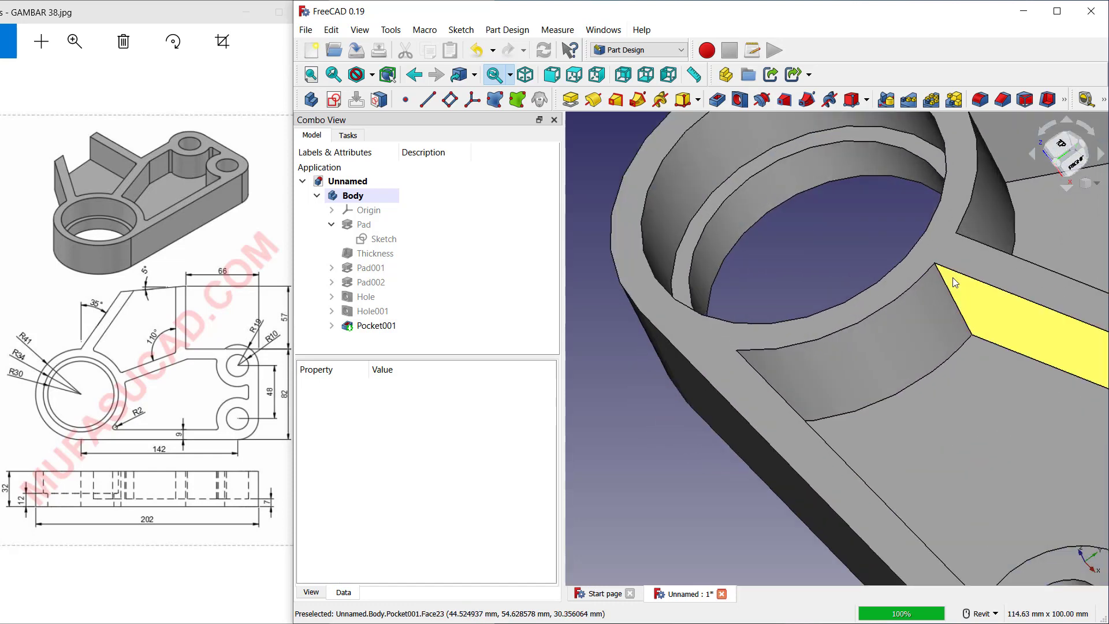
pyautogui.click(948, 292)
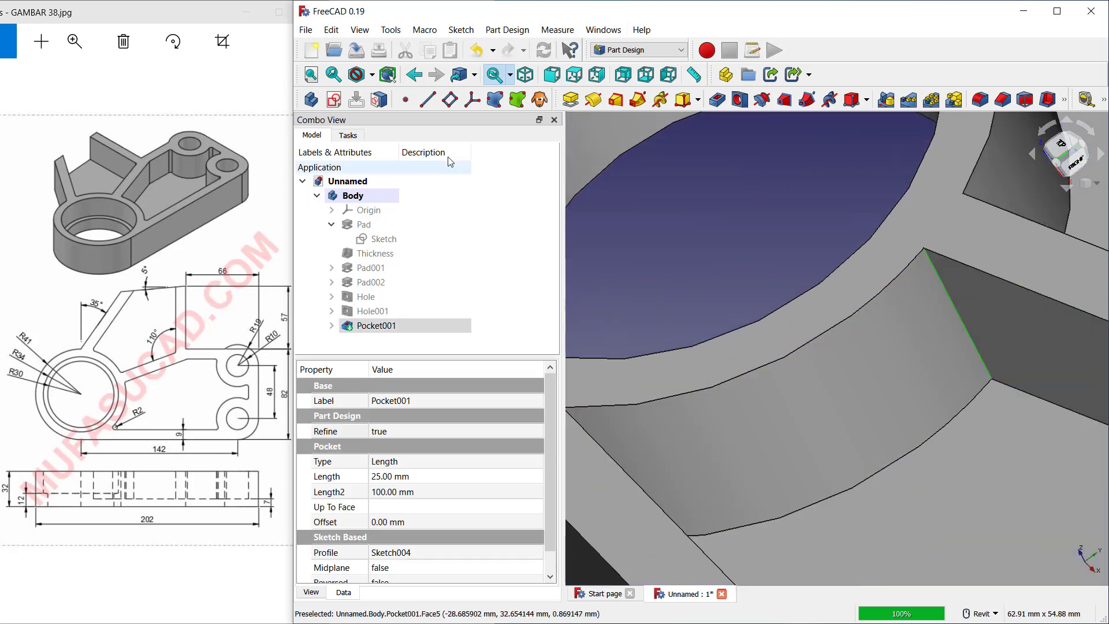
pyautogui.click(347, 135)
# - Start a 2 mm radius fillet and add the first few inner wall corner edges
pyautogui.click(327, 178)
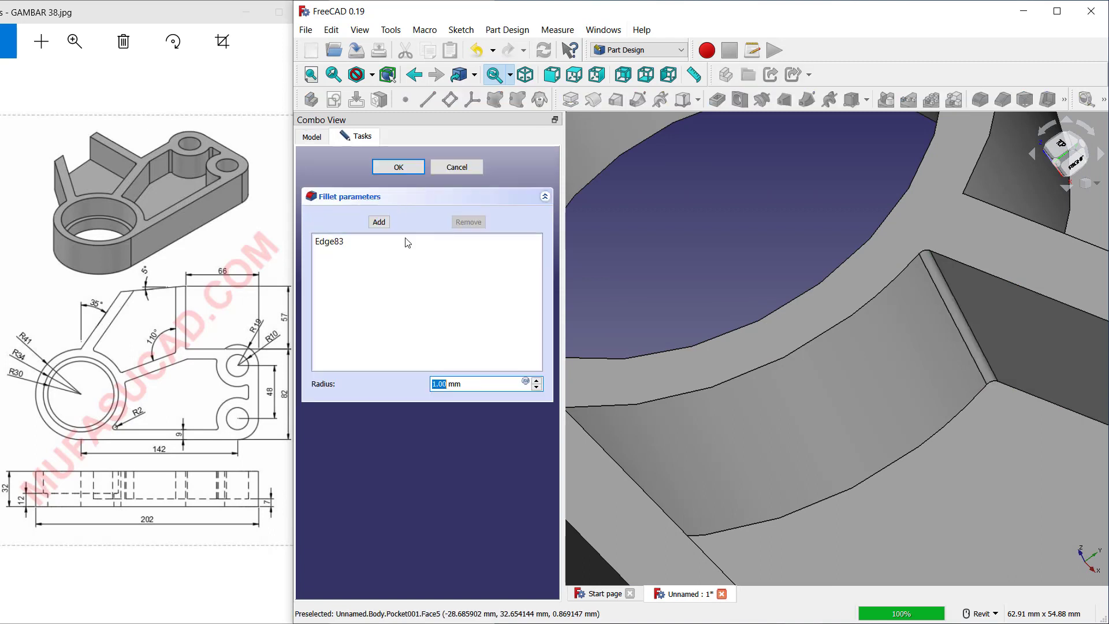
pyautogui.moveTo(461, 384); pyautogui.dragTo(390, 385)
pyautogui.write('2')
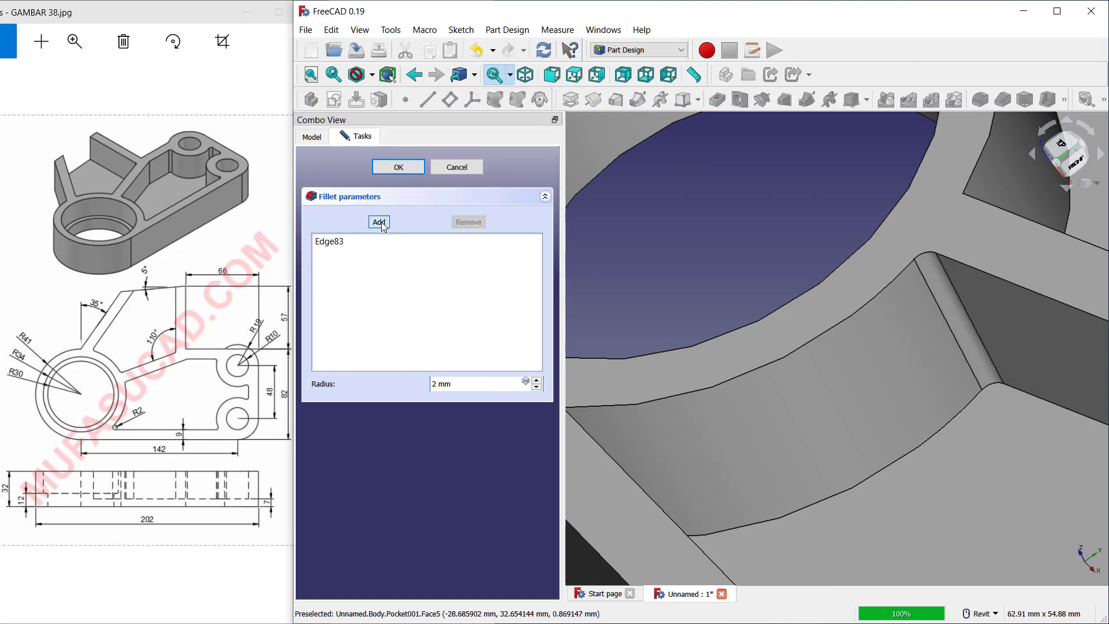
pyautogui.click(380, 223)
pyautogui.scroll(4, 774, 408)
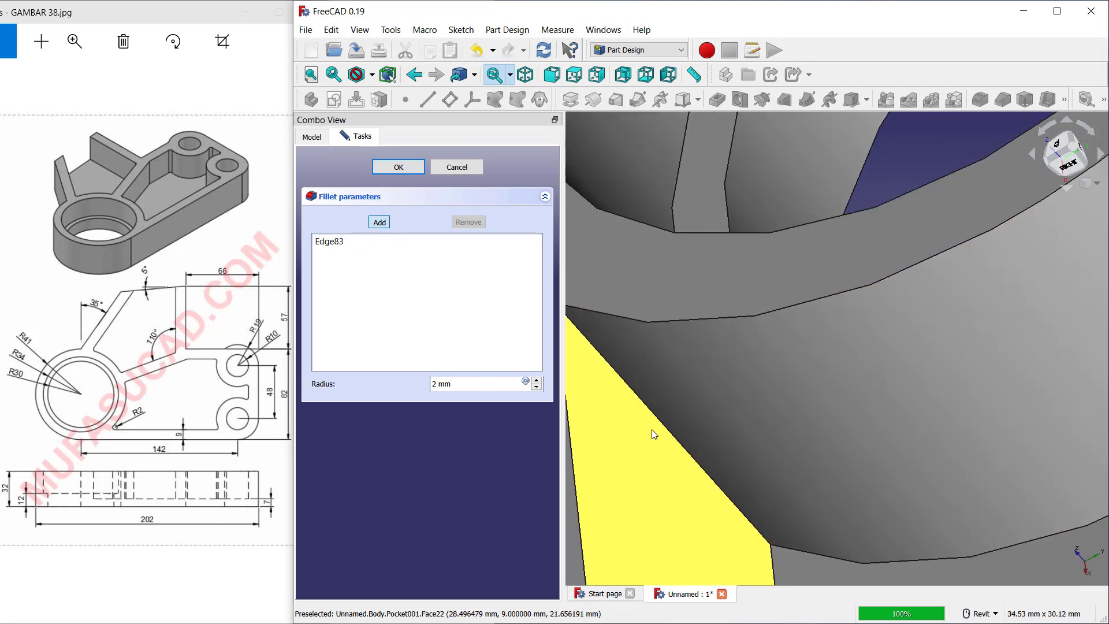
pyautogui.click(660, 421)
pyautogui.scroll(-5, 737, 414)
pyautogui.keyDown('shift'); pyautogui.moveTo(737, 414); pyautogui.dragTo(994, 311, button='middle'); pyautogui.keyUp('shift')
pyautogui.scroll(5, 994, 311)
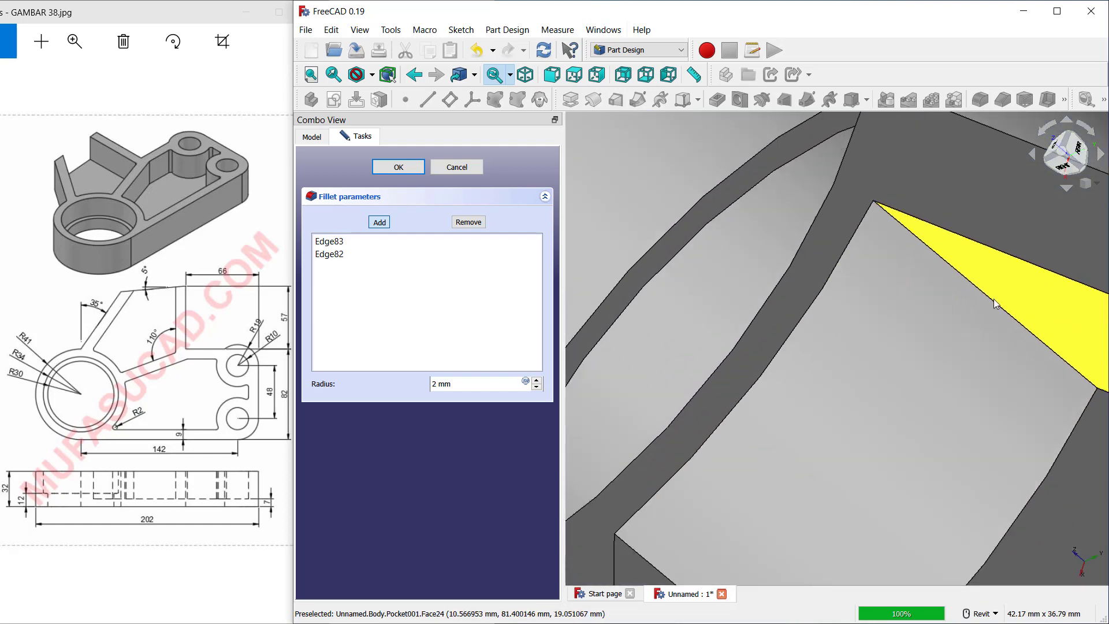
pyautogui.click(995, 306)
pyautogui.moveTo(941, 346); pyautogui.dragTo(1028, 231, button='middle')
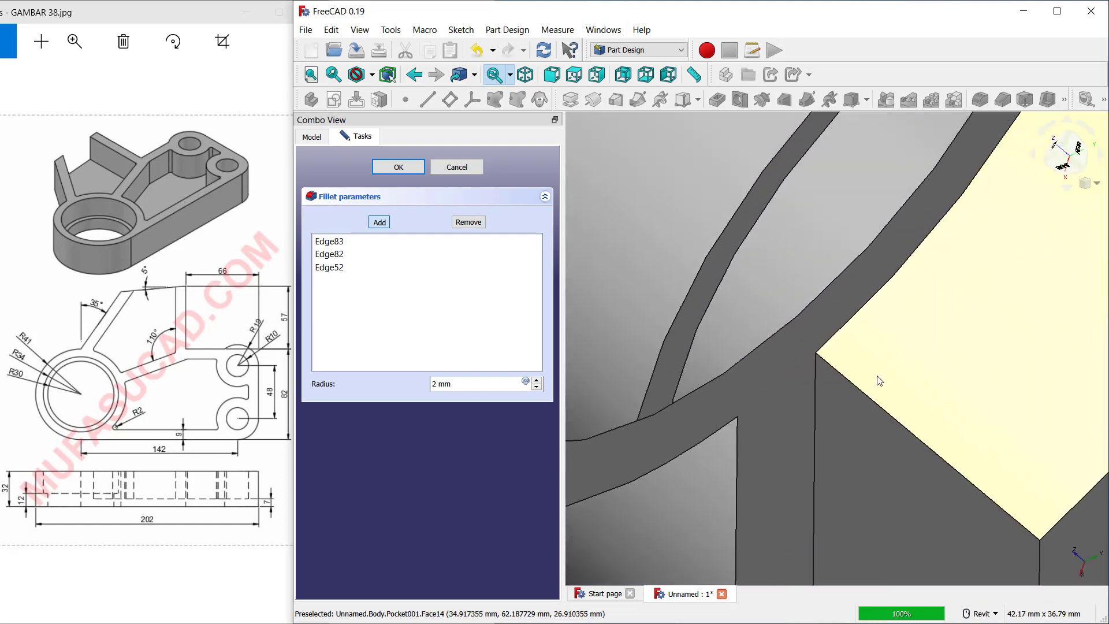
pyautogui.click(868, 396)
pyautogui.scroll(-3, 896, 355)
pyautogui.keyDown('shift'); pyautogui.moveTo(896, 355); pyautogui.dragTo(881, 392, button='middle'); pyautogui.keyUp('shift')
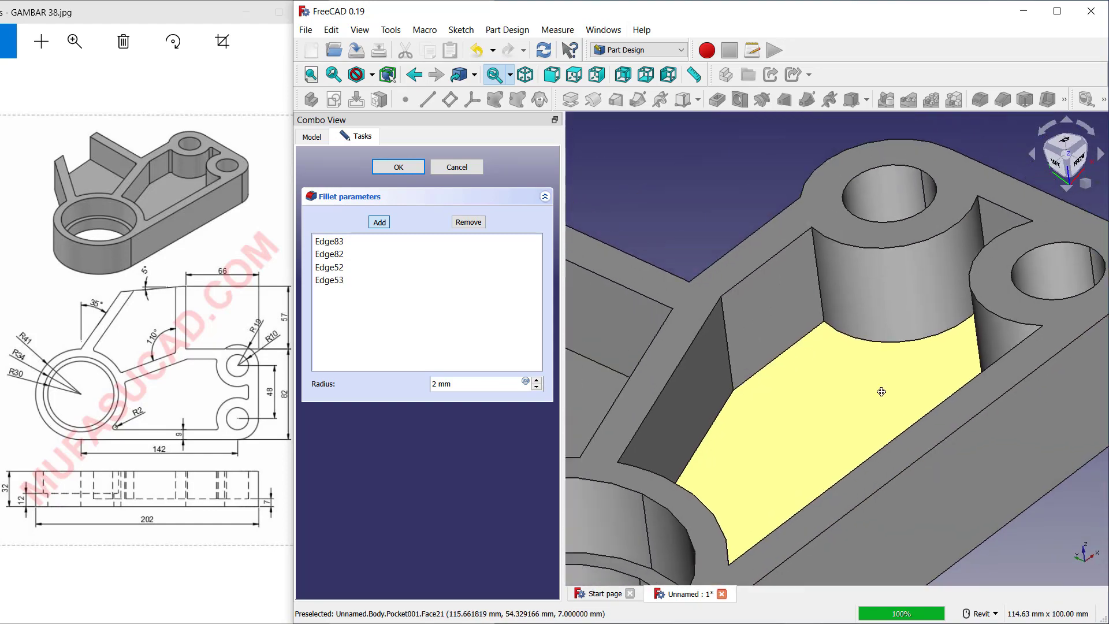
# - Add the boss and remaining wall corner edges, up to ten in total, and apply the fillet
pyautogui.scroll(5, 882, 392)
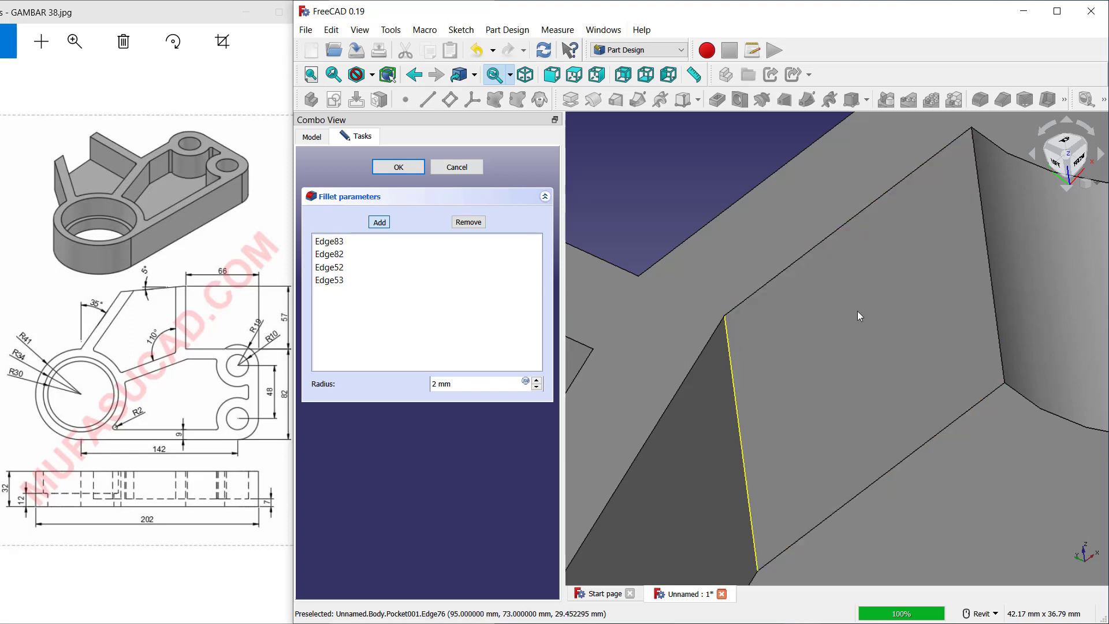
pyautogui.scroll(-2, 890, 323)
pyautogui.scroll(3, 924, 312)
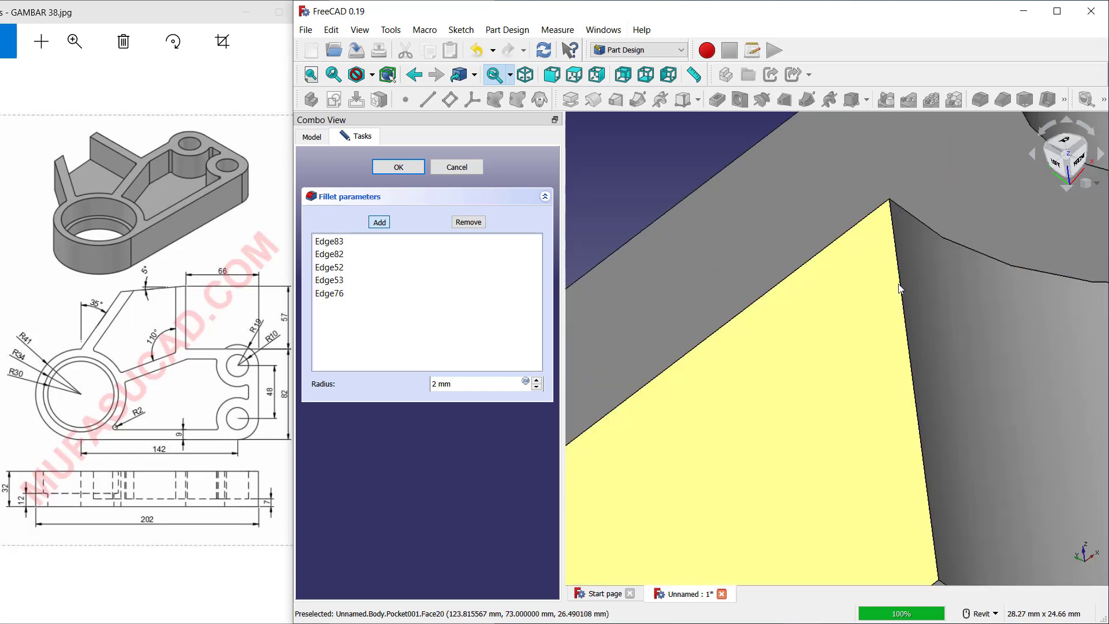
pyautogui.click(901, 293)
pyautogui.scroll(-4, 909, 325)
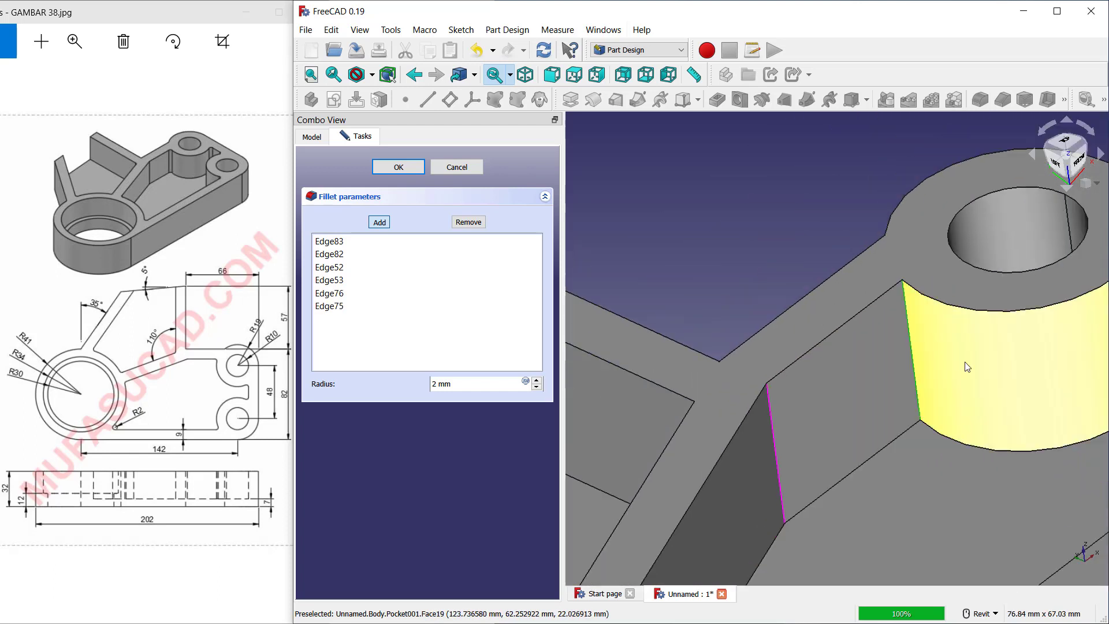
pyautogui.scroll(4, 986, 315)
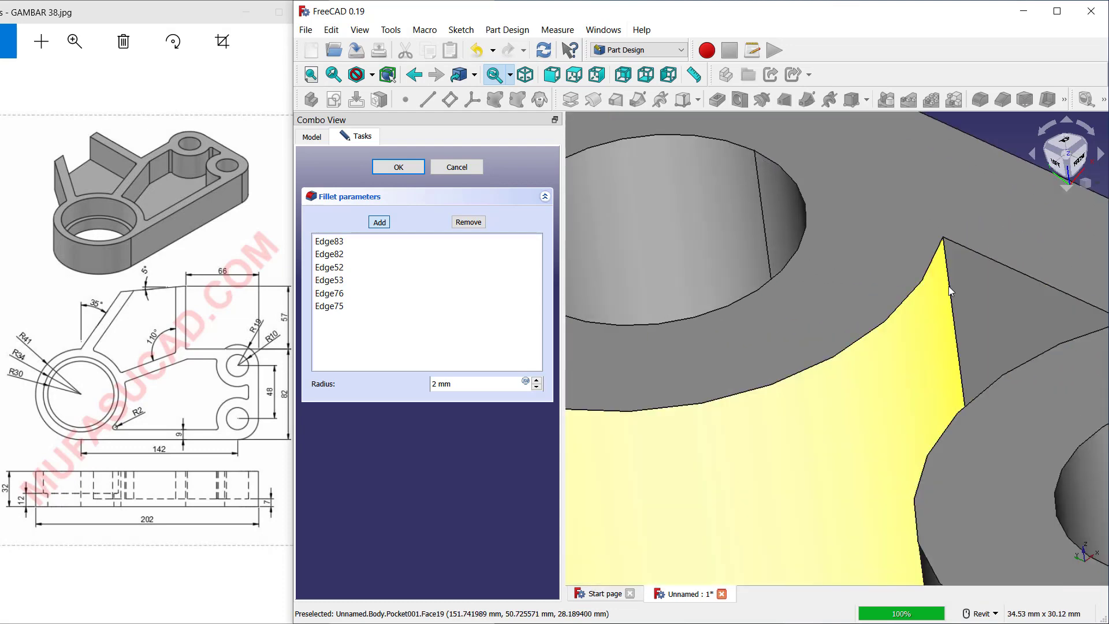
pyautogui.scroll(3, 948, 279)
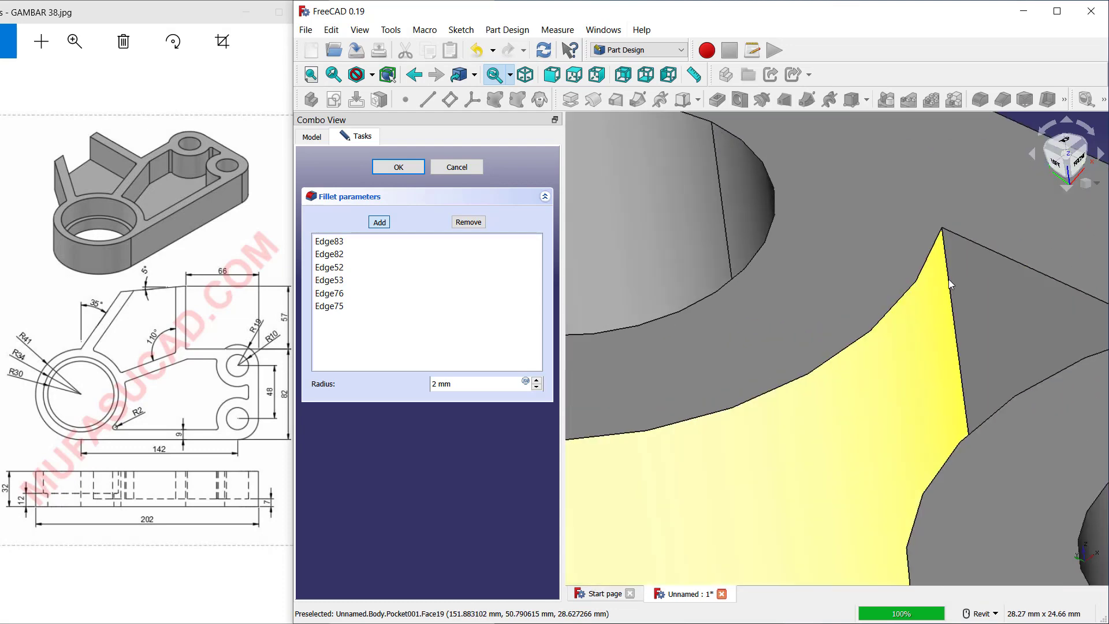
pyautogui.click(943, 292)
pyautogui.scroll(-2, 936, 329)
pyautogui.scroll(-5, 934, 328)
pyautogui.keyDown('shift'); pyautogui.moveTo(935, 329); pyautogui.dragTo(958, 432, button='middle'); pyautogui.keyUp('shift')
pyautogui.scroll(8, 790, 396)
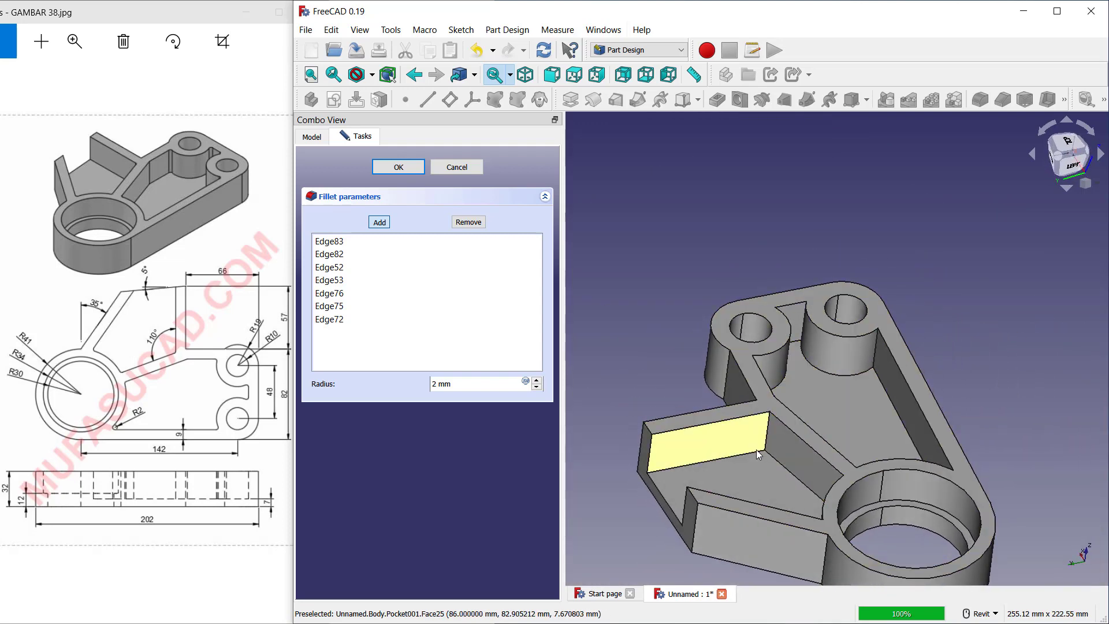
pyautogui.click(791, 395)
pyautogui.scroll(-3, 792, 397)
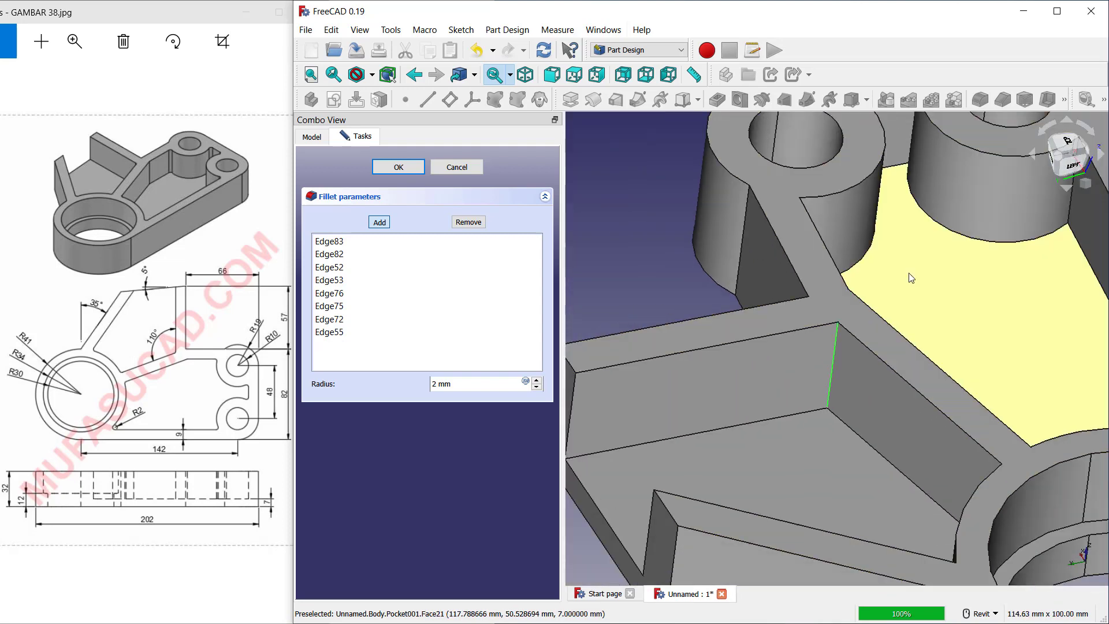
pyautogui.scroll(8, 818, 346)
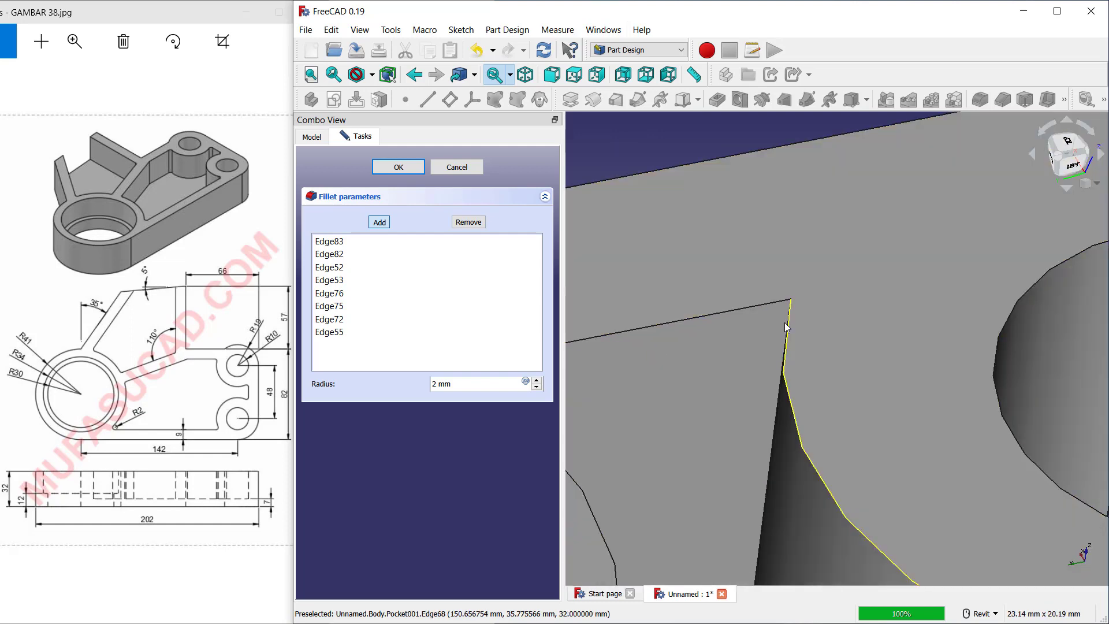
pyautogui.click(770, 481)
pyautogui.scroll(-3, 774, 480)
pyautogui.scroll(8, 861, 437)
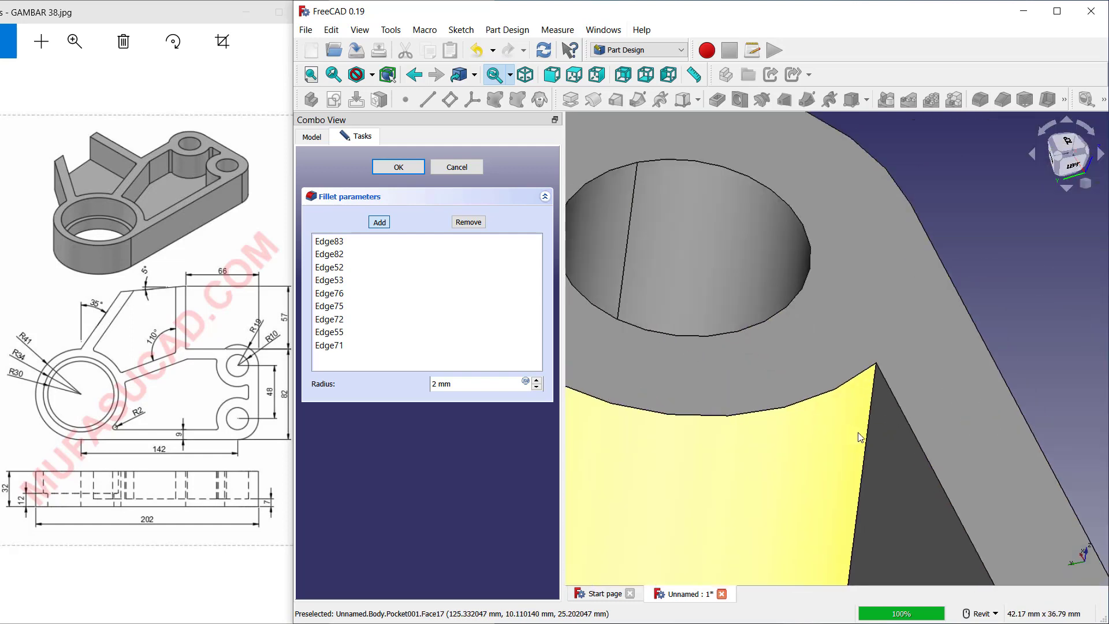
pyautogui.click(847, 391)
pyautogui.scroll(-6, 847, 391)
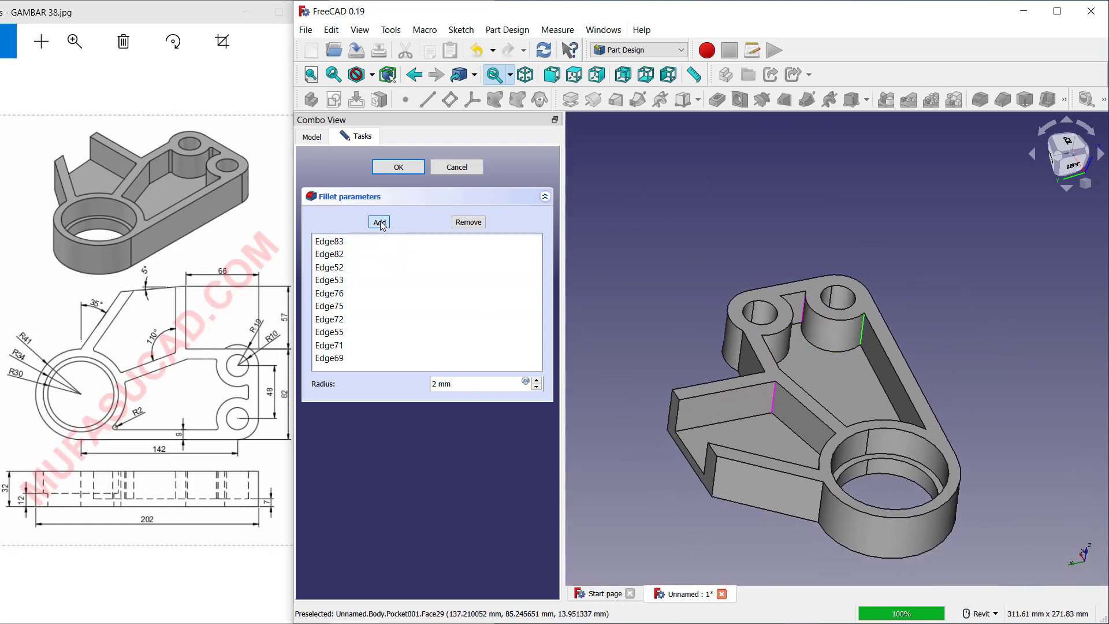
pyautogui.keyDown('shift'); pyautogui.moveTo(889, 370); pyautogui.dragTo(927, 336, button='middle'); pyautogui.keyUp('shift')
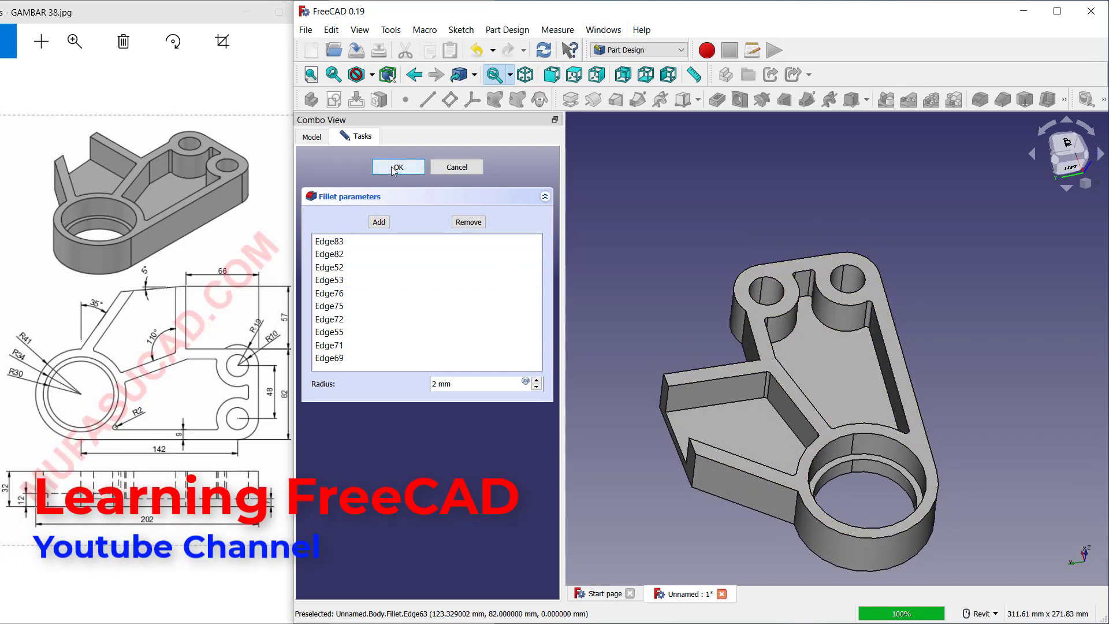
pyautogui.click(398, 167)
# - Orbit the finished bracket to inspect its rounded inner corners
pyautogui.keyDown('shift'); pyautogui.moveTo(685, 439); pyautogui.dragTo(926, 293, button='middle'); pyautogui.keyUp('shift')
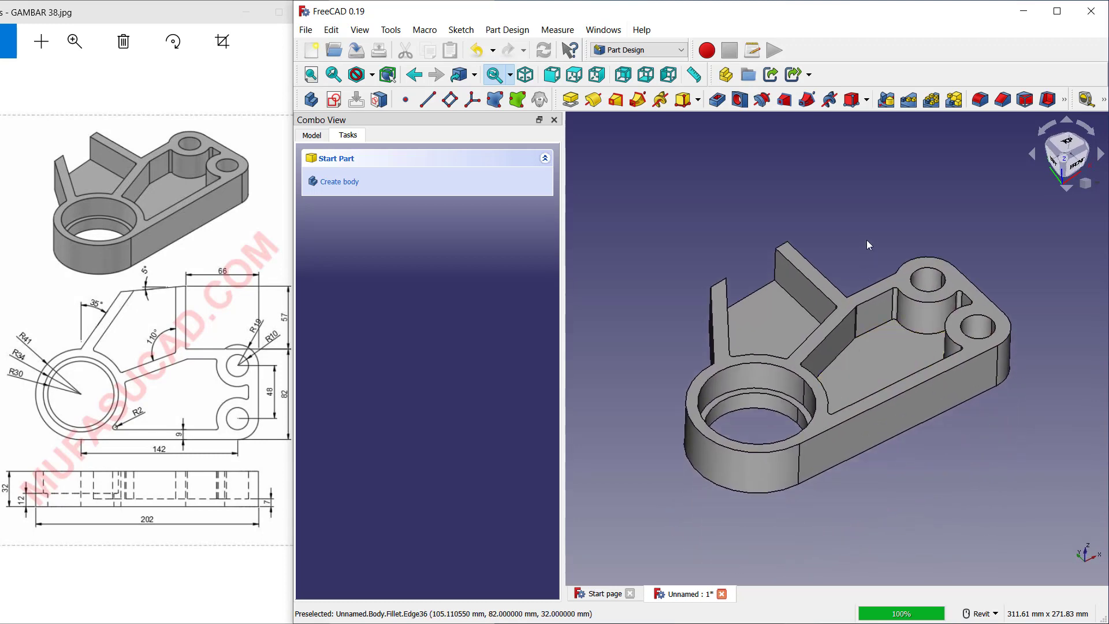